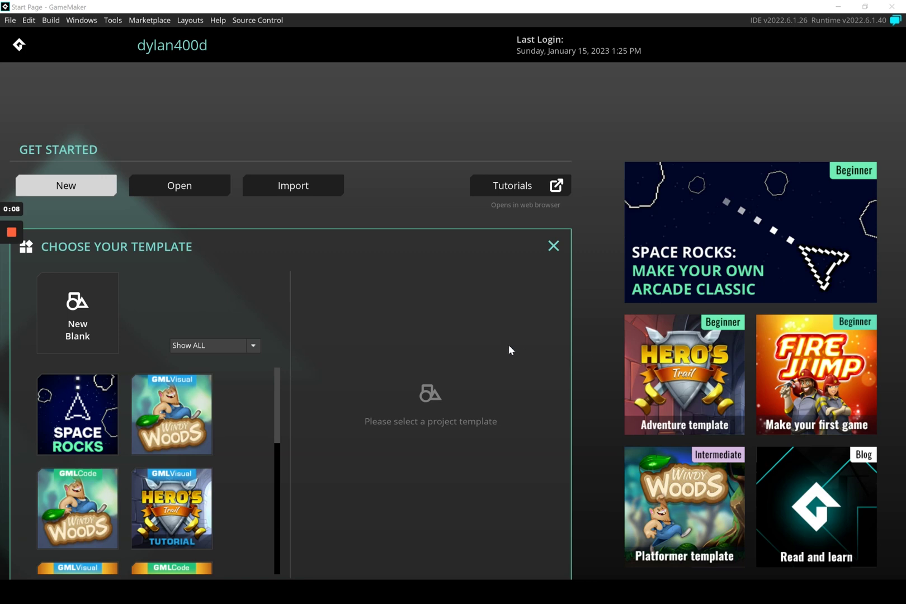
Create a new blank project named "Game Version 1" in the existing default location
{"action": "left_click", "coordinate": [63, 310]}
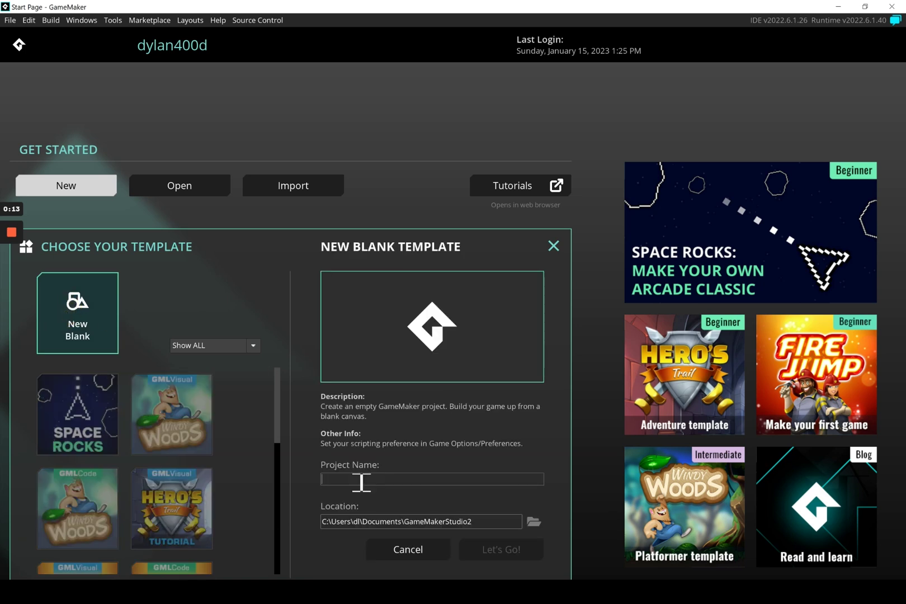
{"action": "type", "text": "Game Veresion 1"}
{"action": "key", "text": "BackSpace"}
{"action": "key", "text": "BackSpace"}
{"action": "key", "text": "BackSpace"}
{"action": "key", "text": "BackSpace"}
{"action": "key", "text": "BackSpace"}
{"action": "key", "text": "BackSpace"}
{"action": "key", "text": "BackSpace"}
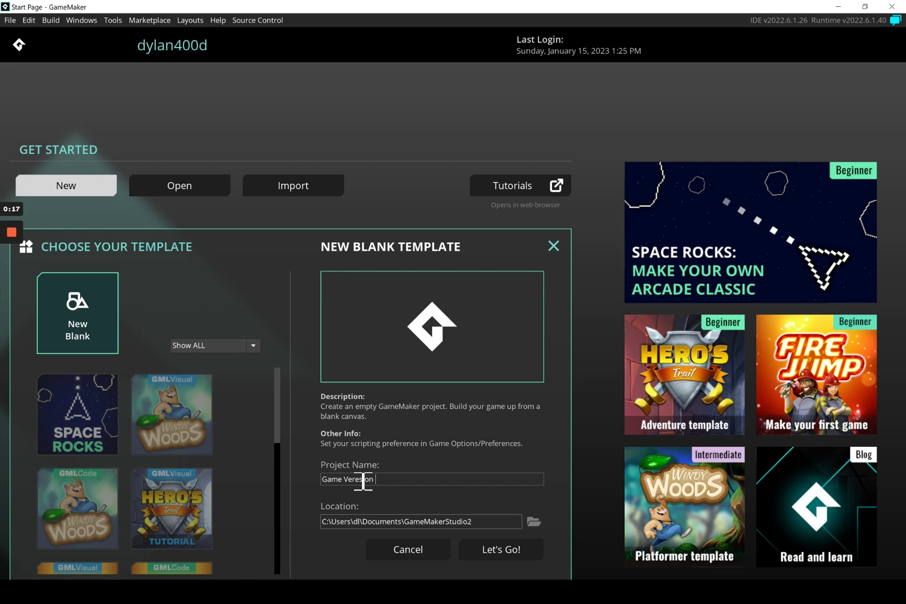
{"action": "type", "text": "sion 1"}
{"action": "left_click_drag", "start_coordinate": [493, 526], "coordinate": [308, 522]}
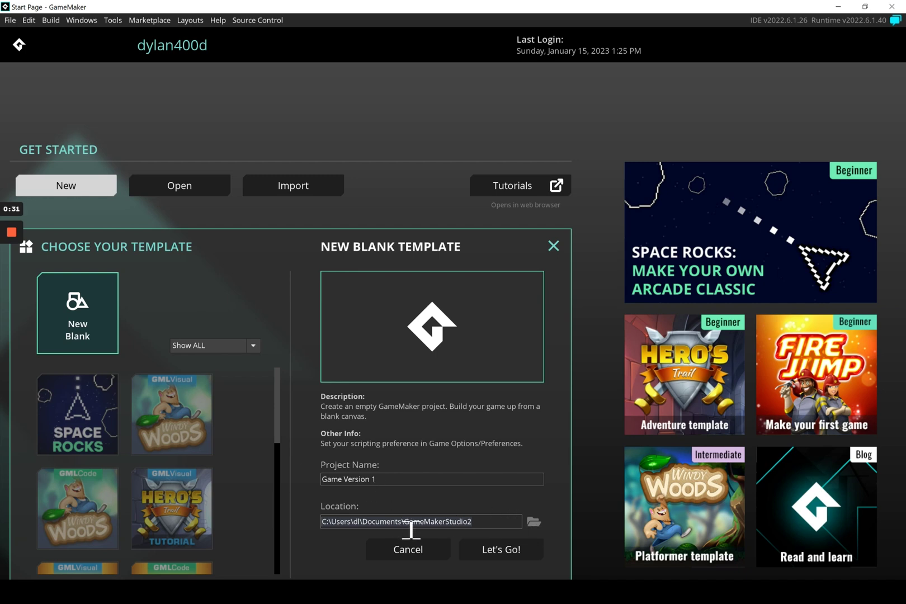
{"action": "left_click", "coordinate": [484, 522]}
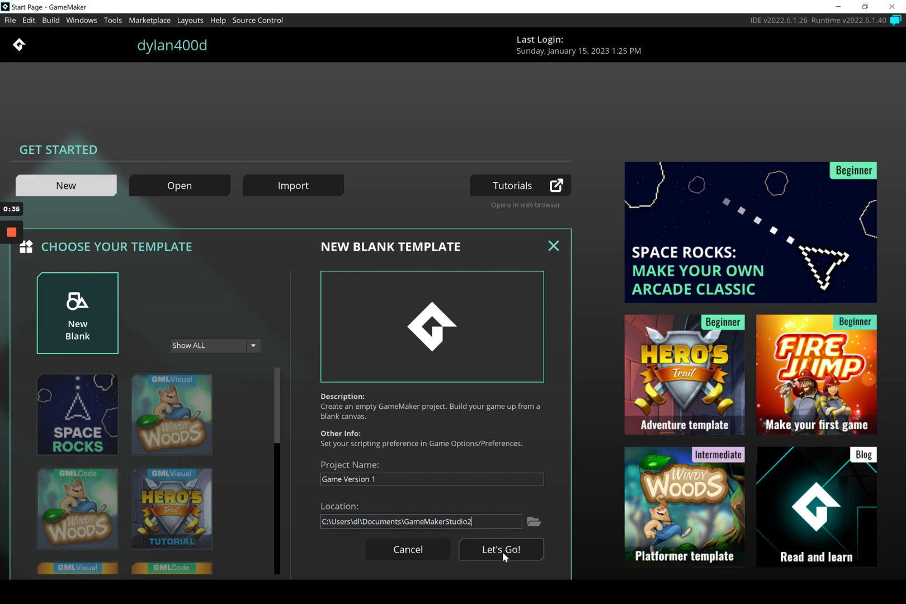
{"action": "left_click", "coordinate": [503, 552]}
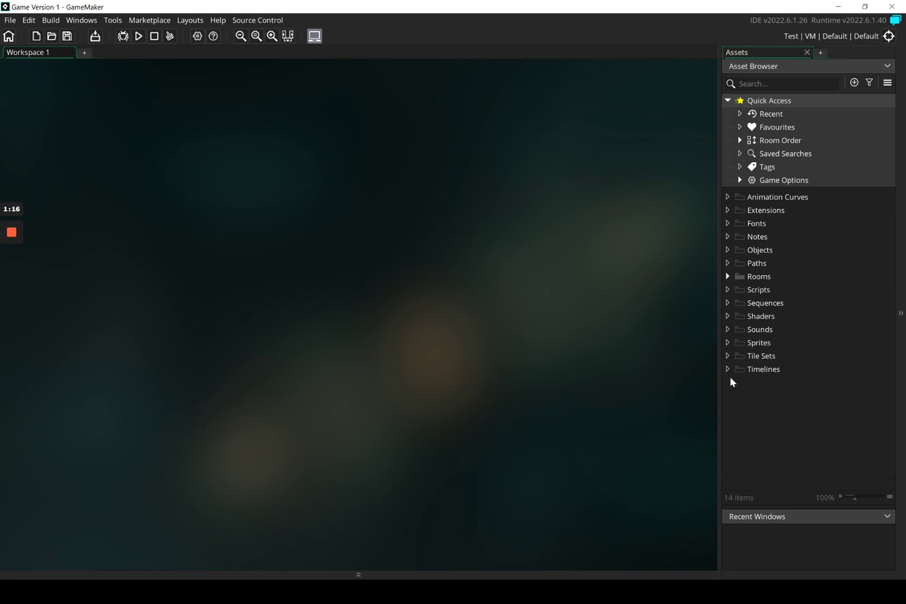
Create three groups named Level 1, Level 2 and Level 3 inside the Sprites folder
{"action": "left_click", "coordinate": [751, 343]}
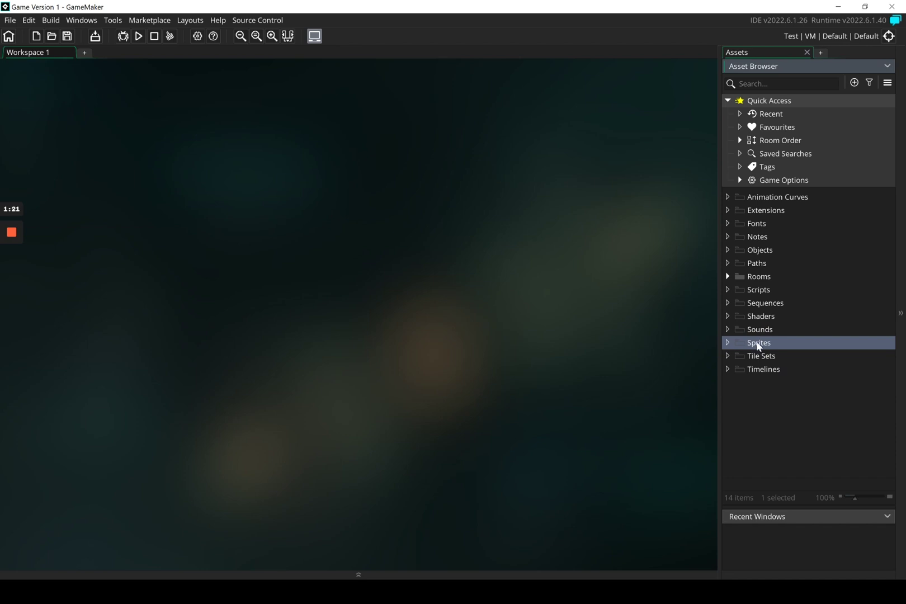
{"action": "right_click", "coordinate": [758, 343]}
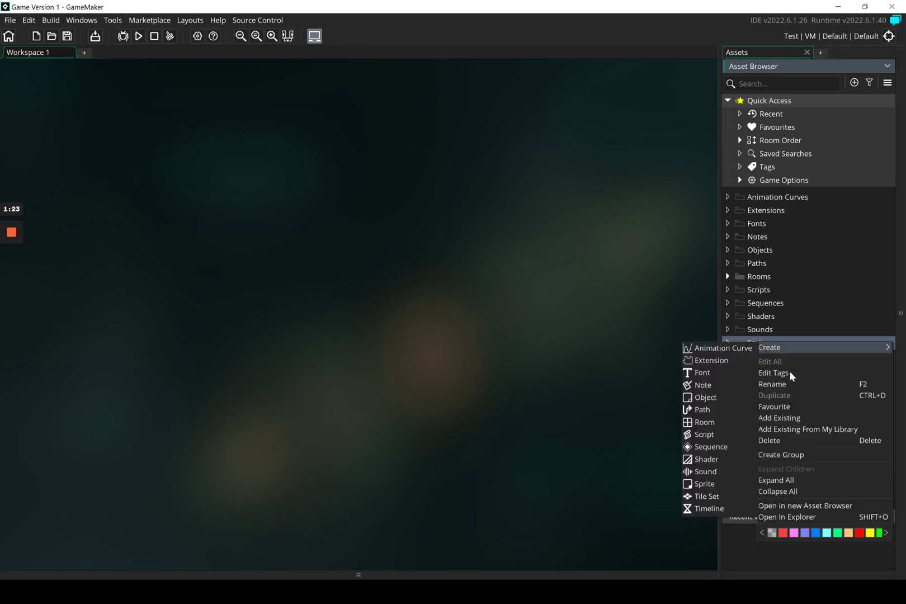
{"action": "left_click", "coordinate": [816, 455]}
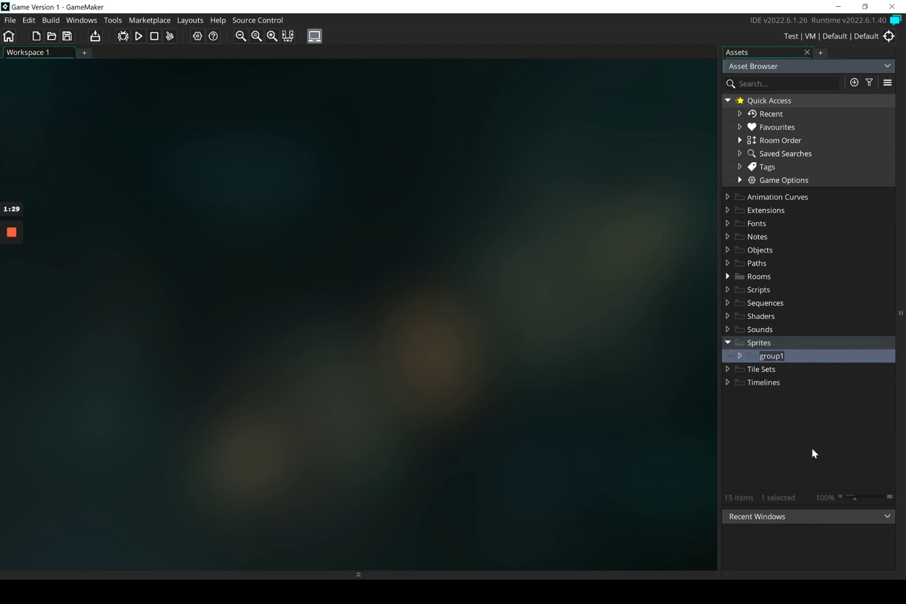
{"action": "type", "text": "Level 1"}
{"action": "right_click", "coordinate": [766, 345]}
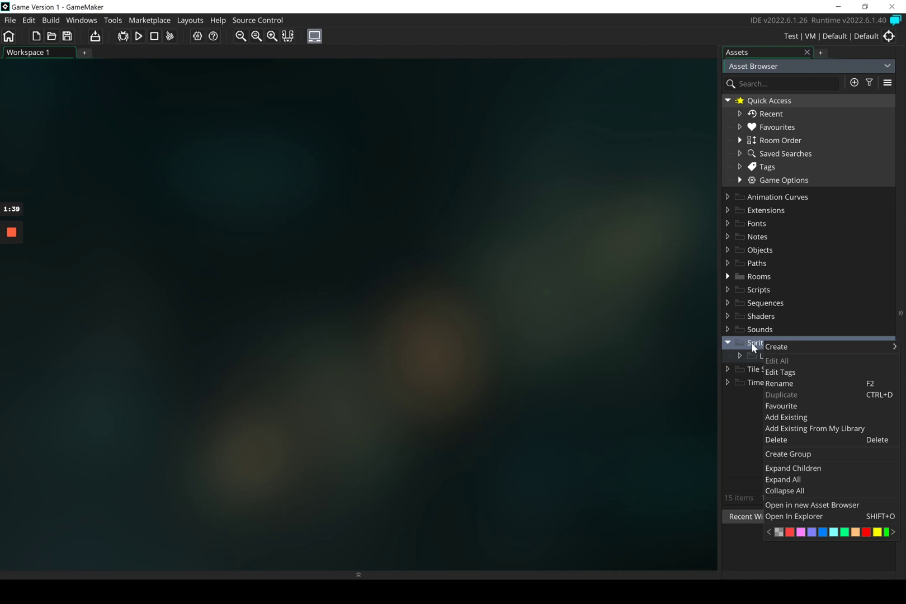
{"action": "left_click", "coordinate": [790, 454]}
{"action": "type", "text": "Level 2"}
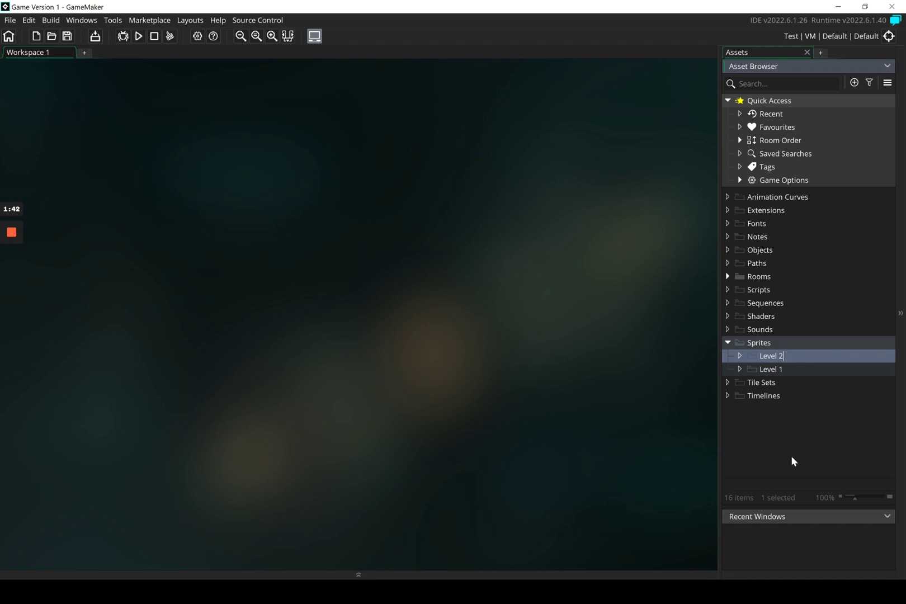
{"action": "key", "text": "Return"}
{"action": "right_click", "coordinate": [754, 342]}
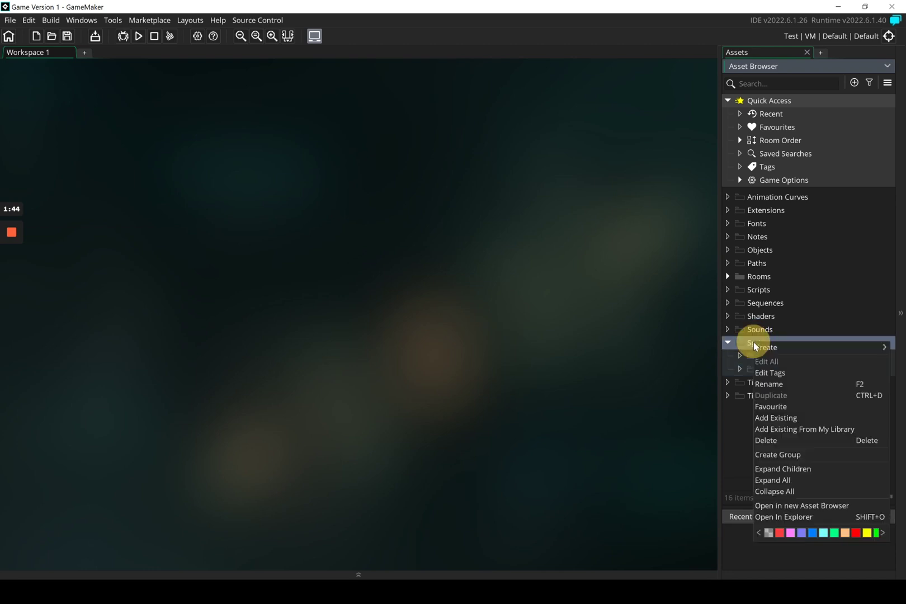
{"action": "left_click", "coordinate": [791, 455]}
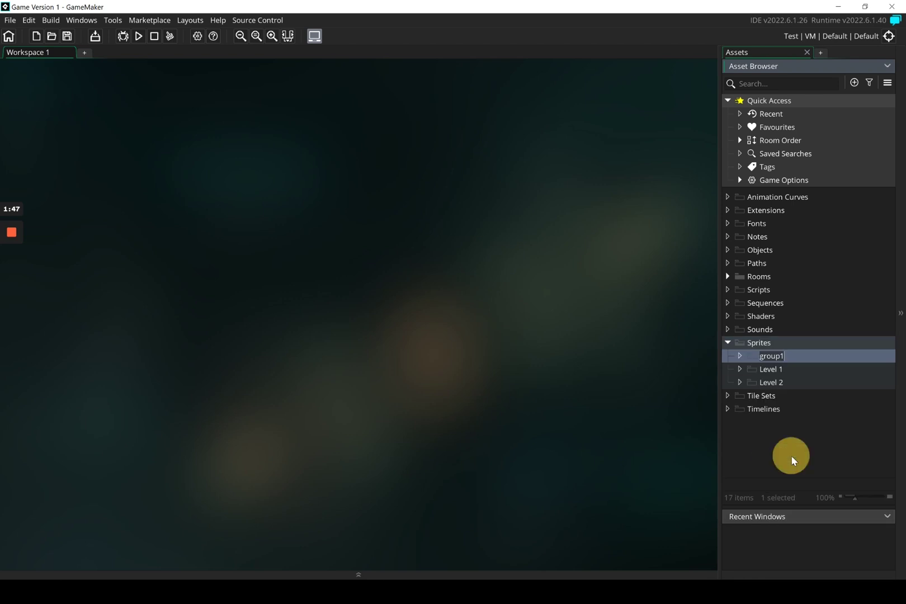
{"action": "type", "text": "Level 3"}
{"action": "key", "text": "Return"}
Create a group named Player inside the Sprites folder, alongside the level groups
{"action": "right_click", "coordinate": [757, 343]}
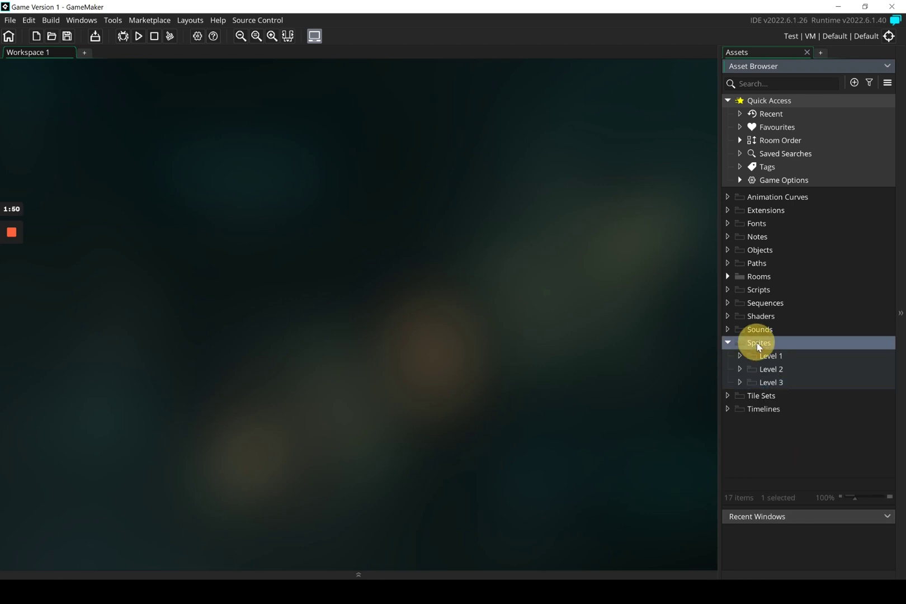
{"action": "left_click", "coordinate": [799, 456]}
{"action": "type", "text": "Player"}
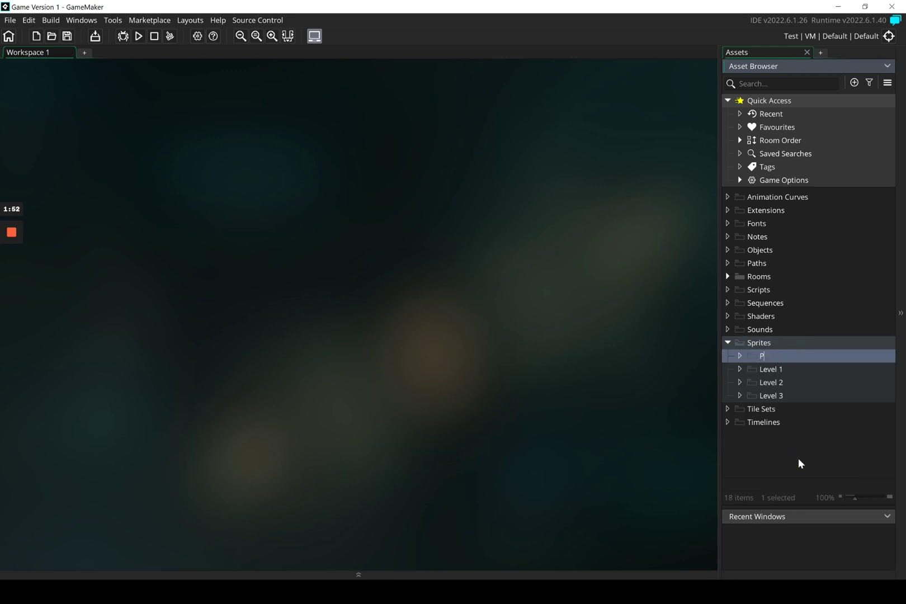
{"action": "key", "text": "Return"}
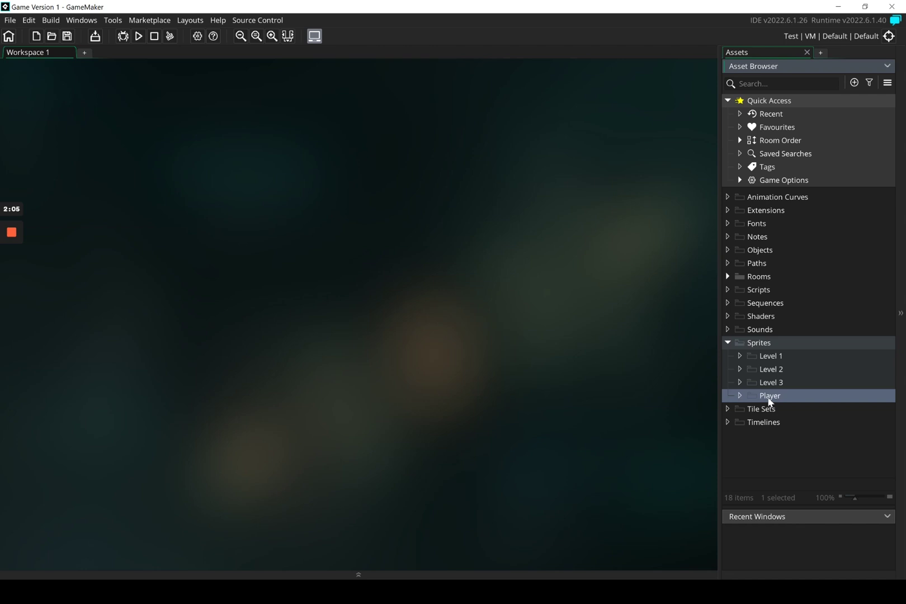
Create a group named Menus directly inside the Sprites folder
{"action": "left_click", "coordinate": [762, 338]}
{"action": "right_click", "coordinate": [765, 343]}
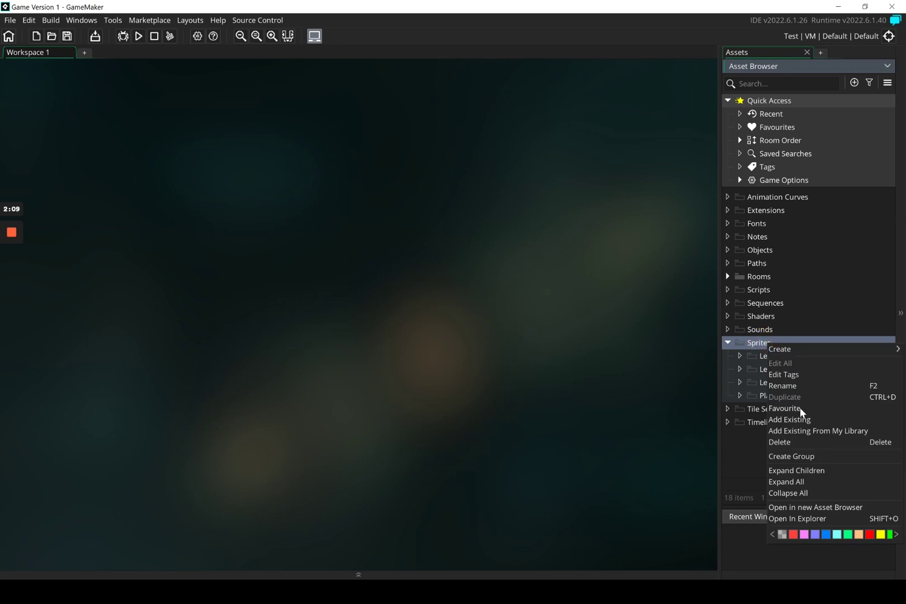
{"action": "left_click", "coordinate": [806, 456]}
{"action": "type", "text": "mE"}
{"action": "key", "text": "BackSpace"}
{"action": "key", "text": "BackSpace"}
{"action": "type", "text": "Menus"}
{"action": "key", "text": "Return"}
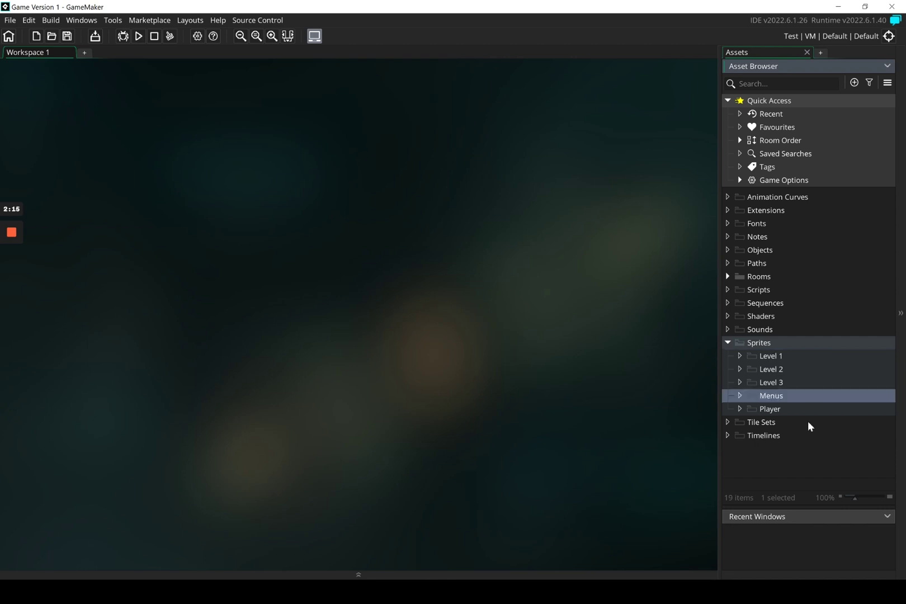
Create subgroups named Enemies and Collectables inside the Level 1 group of the Sprites folder
{"action": "left_click", "coordinate": [764, 358]}
{"action": "left_click", "coordinate": [765, 369]}
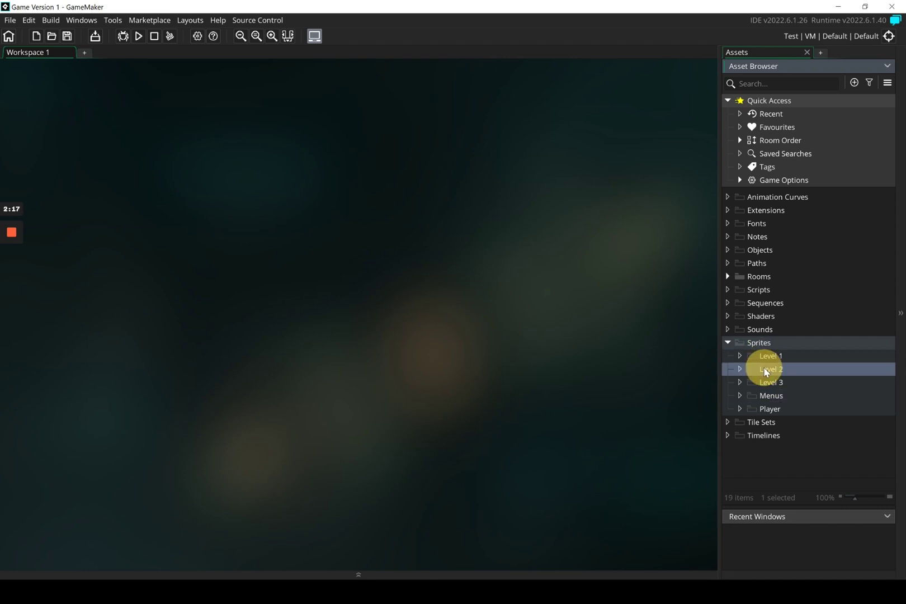
{"action": "left_click", "coordinate": [767, 358]}
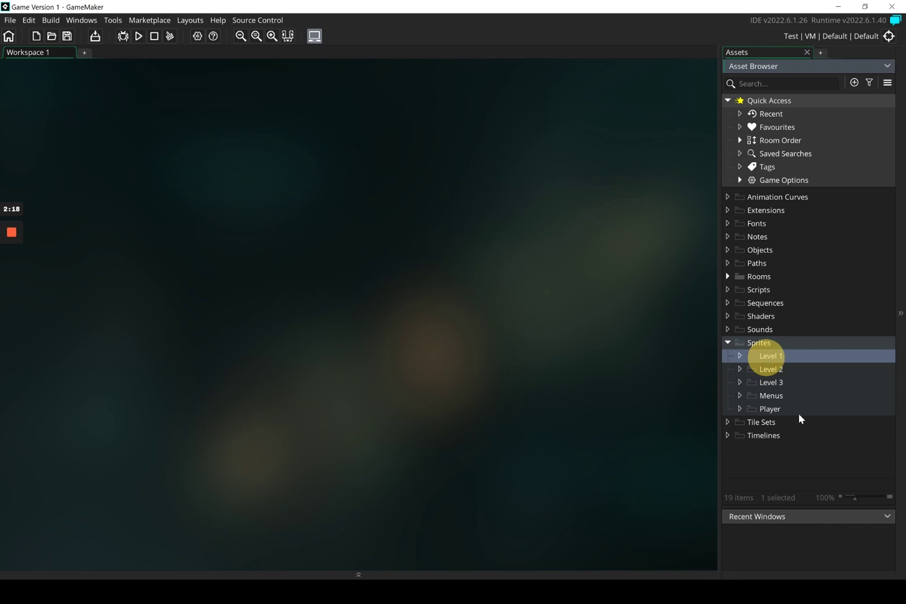
{"action": "right_click", "coordinate": [773, 362]}
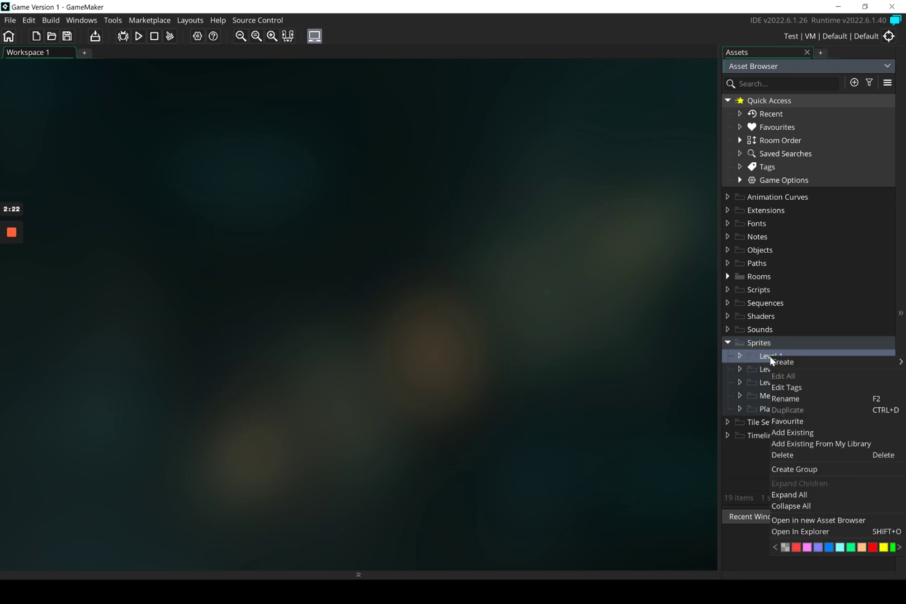
{"action": "left_click", "coordinate": [813, 469]}
{"action": "type", "text": "Enemies"}
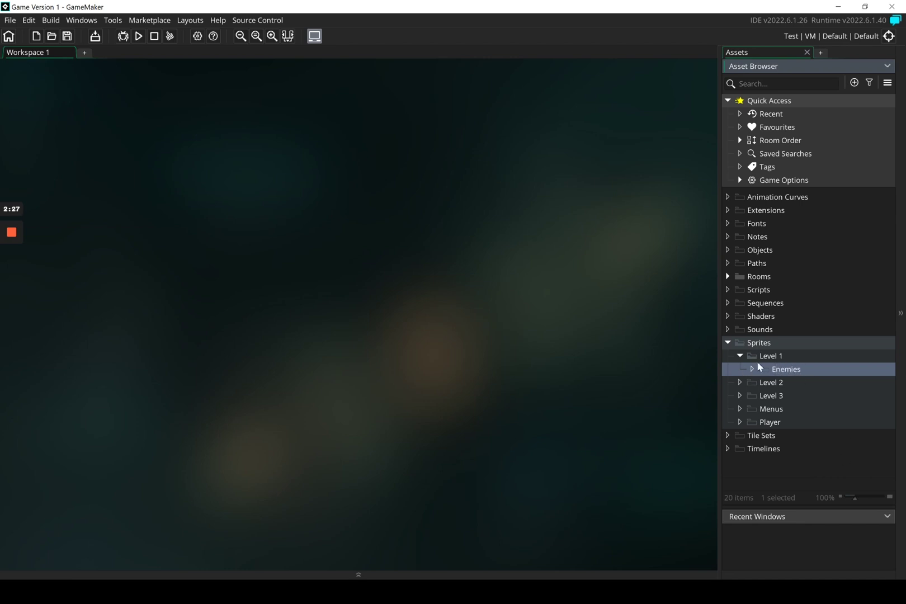
{"action": "left_click", "coordinate": [772, 356]}
{"action": "right_click", "coordinate": [771, 356]}
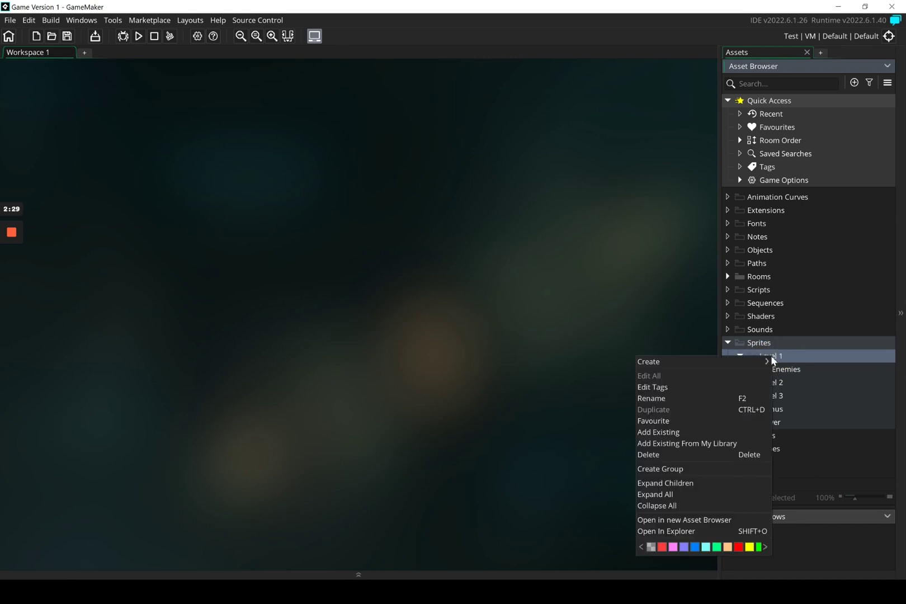
{"action": "left_click", "coordinate": [686, 469]}
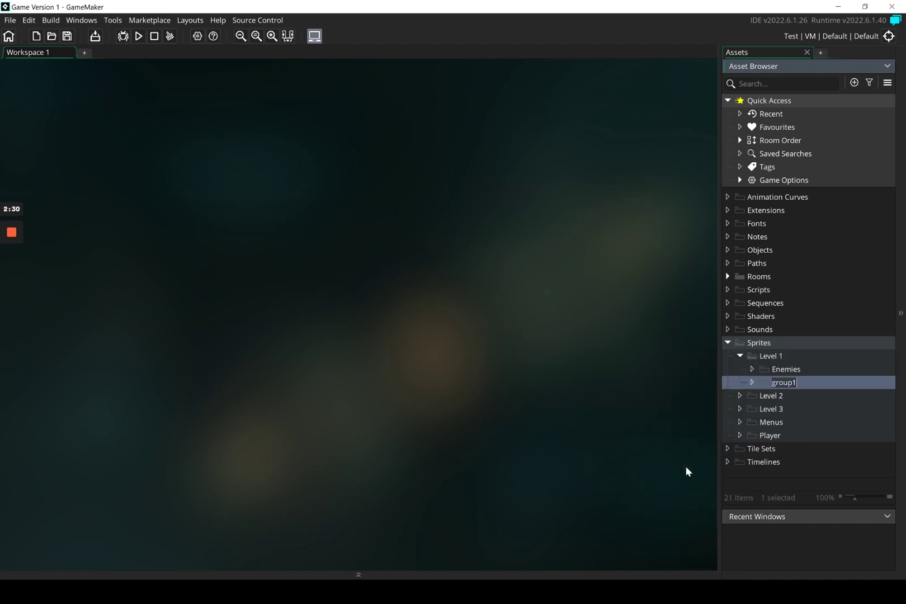
{"action": "type", "text": "Collectables"}
{"action": "key", "text": "Return"}
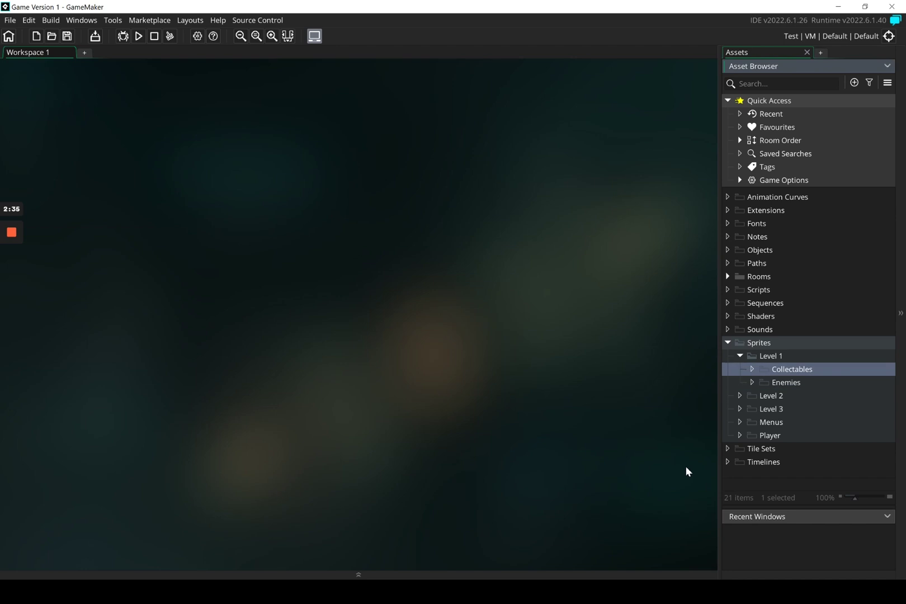
Create subgroups named Collectables and Enemies inside the Level 2 group of the Sprites folder
{"action": "left_click", "coordinate": [780, 398]}
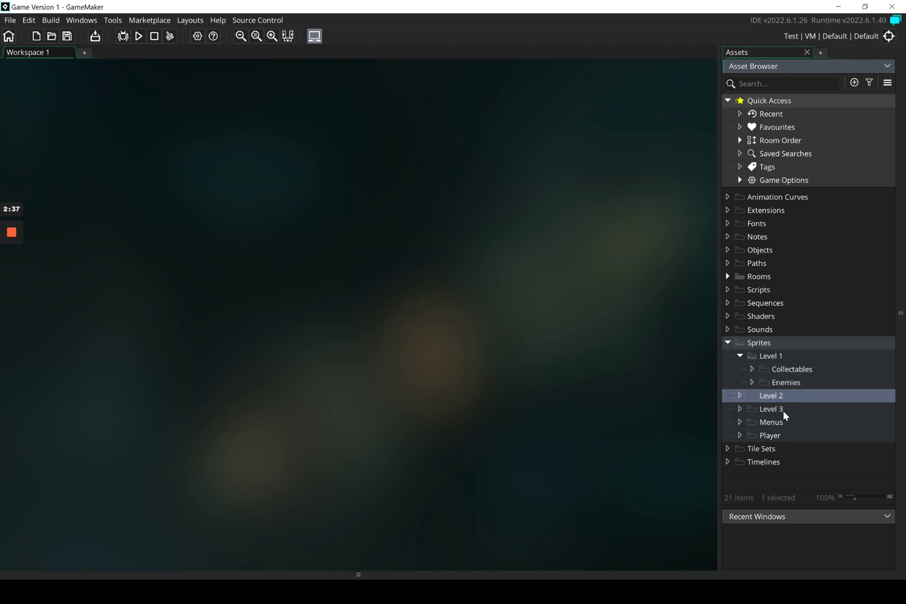
{"action": "right_click", "coordinate": [777, 401]}
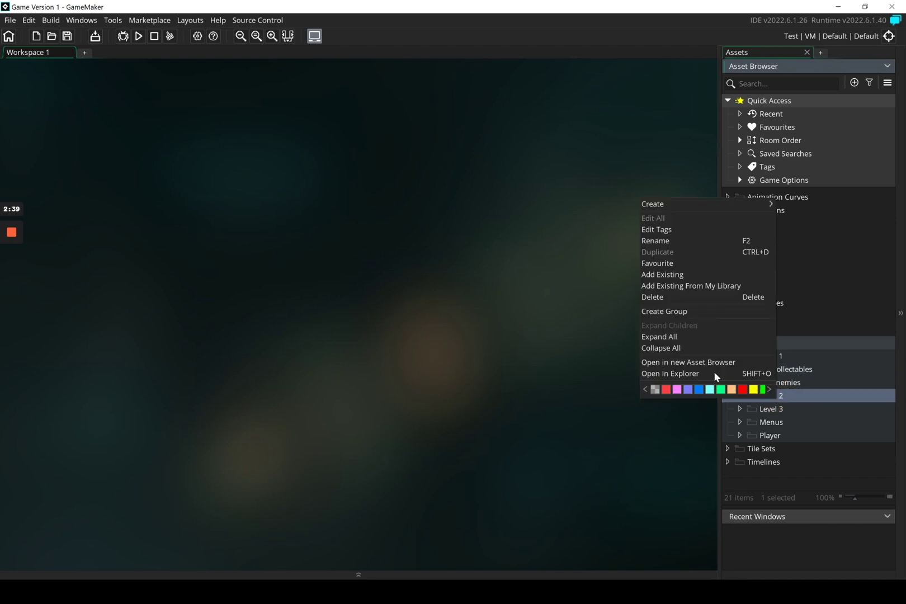
{"action": "left_click", "coordinate": [658, 310]}
{"action": "type", "text": "Collectables"}
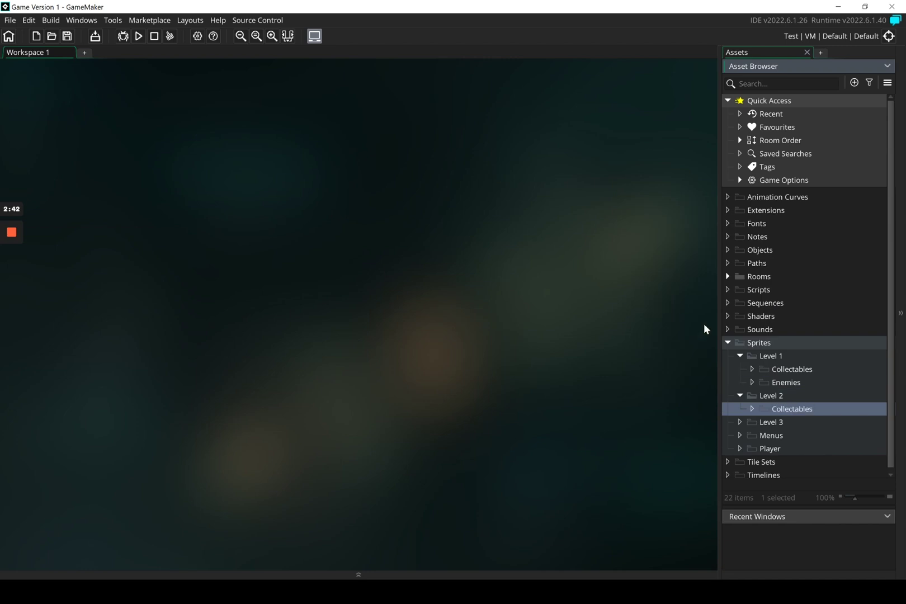
{"action": "left_click", "coordinate": [768, 395]}
{"action": "right_click", "coordinate": [768, 396]}
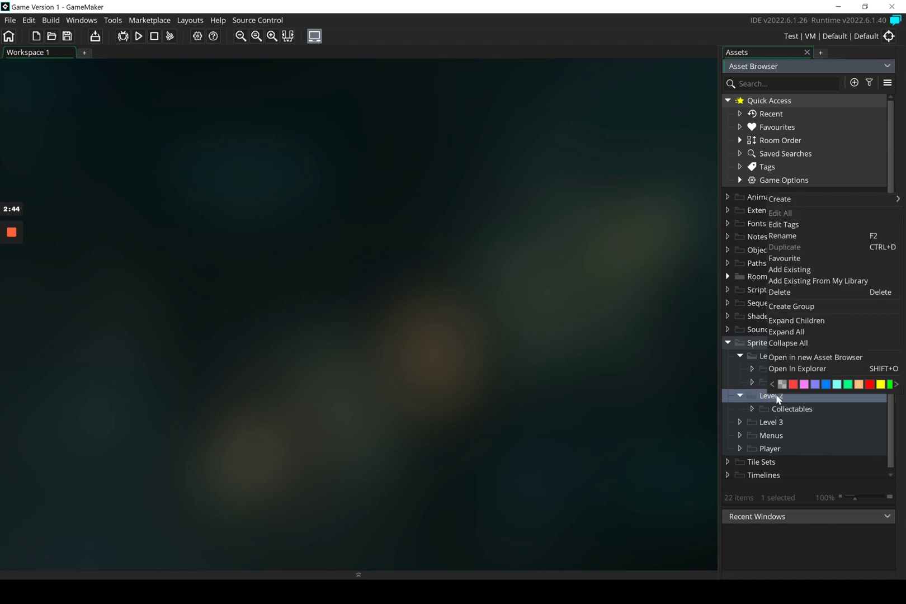
{"action": "left_click", "coordinate": [800, 309]}
{"action": "type", "text": "Enemies"}
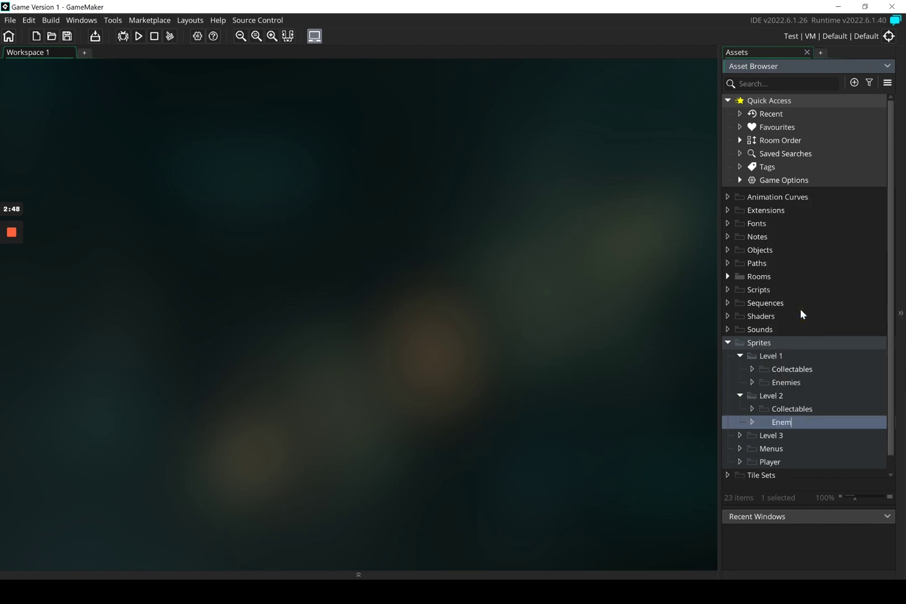
Create subgroups named Collectables and Enemies inside the Level 3 sprite group, and collapse the whole Sprites folder
{"action": "right_click", "coordinate": [775, 433]}
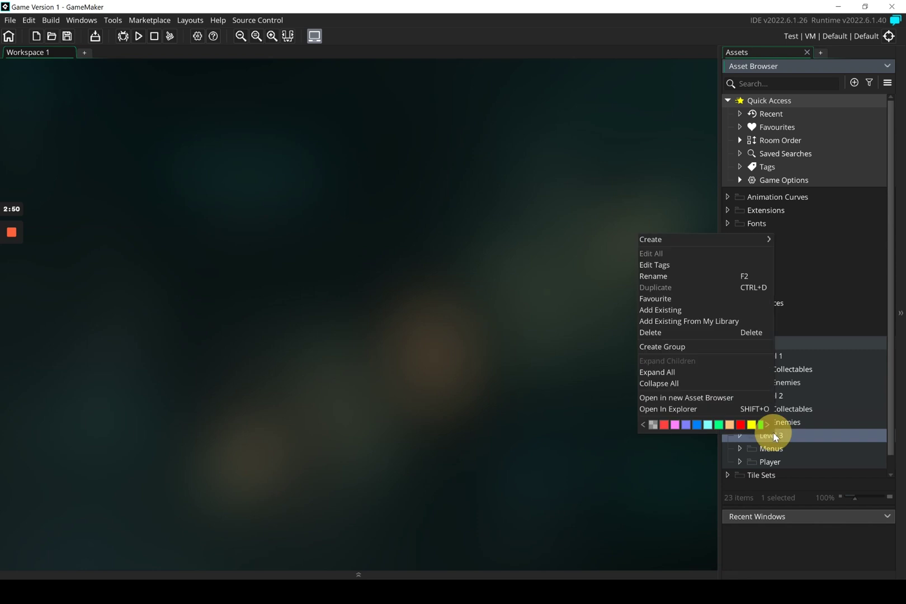
{"action": "left_click", "coordinate": [696, 346]}
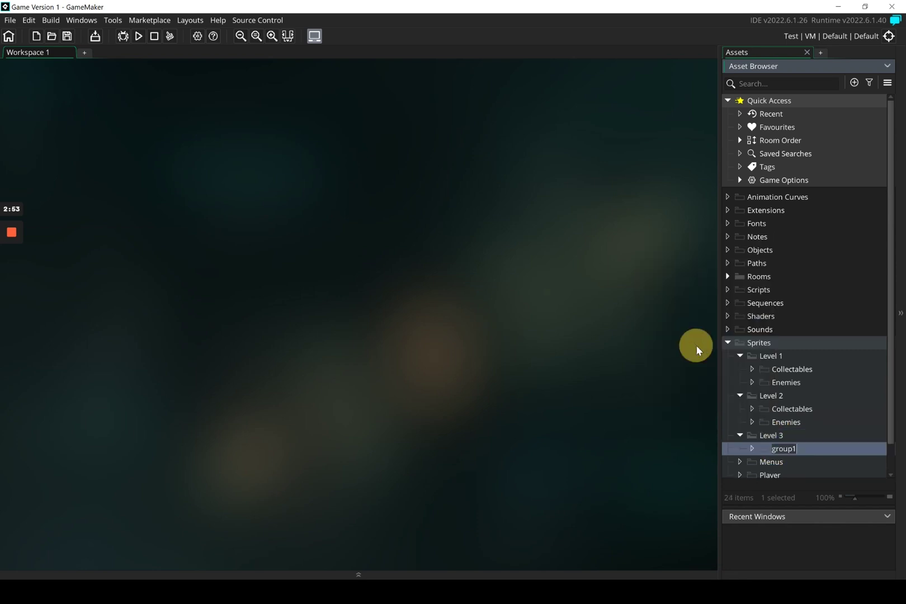
{"action": "type", "text": "Collectables"}
{"action": "right_click", "coordinate": [771, 439]}
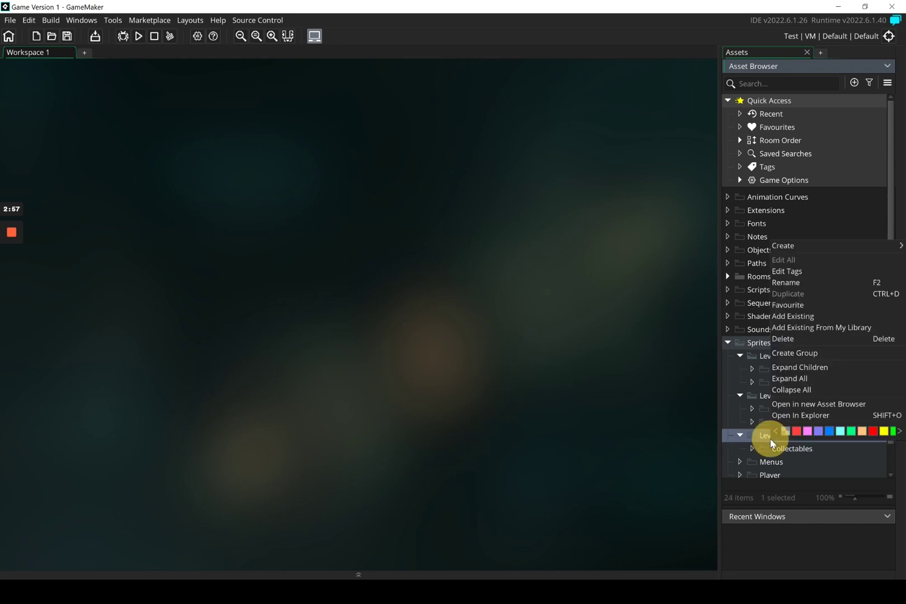
{"action": "left_click", "coordinate": [802, 353]}
{"action": "type", "text": "Enemies"}
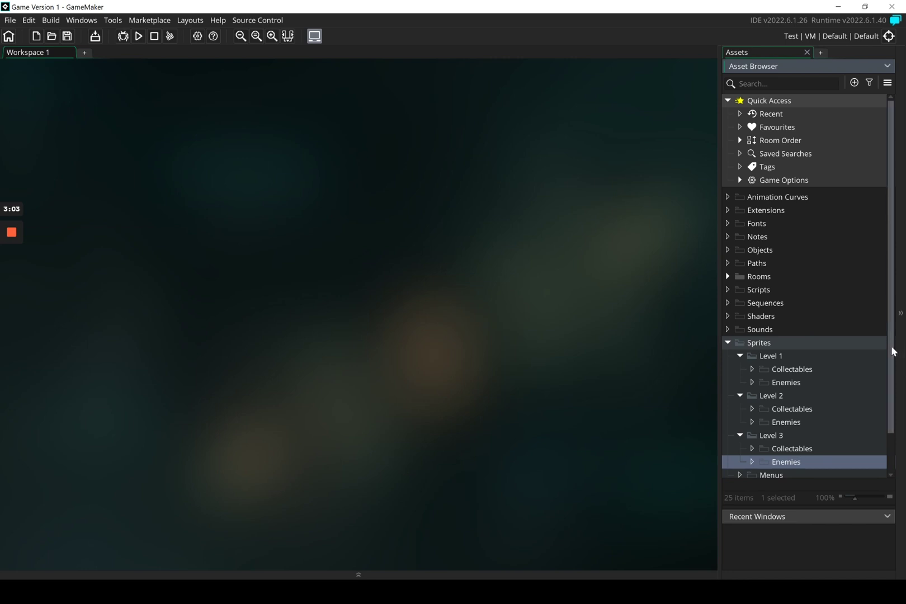
{"action": "left_click_drag", "start_coordinate": [892, 351], "coordinate": [901, 399]}
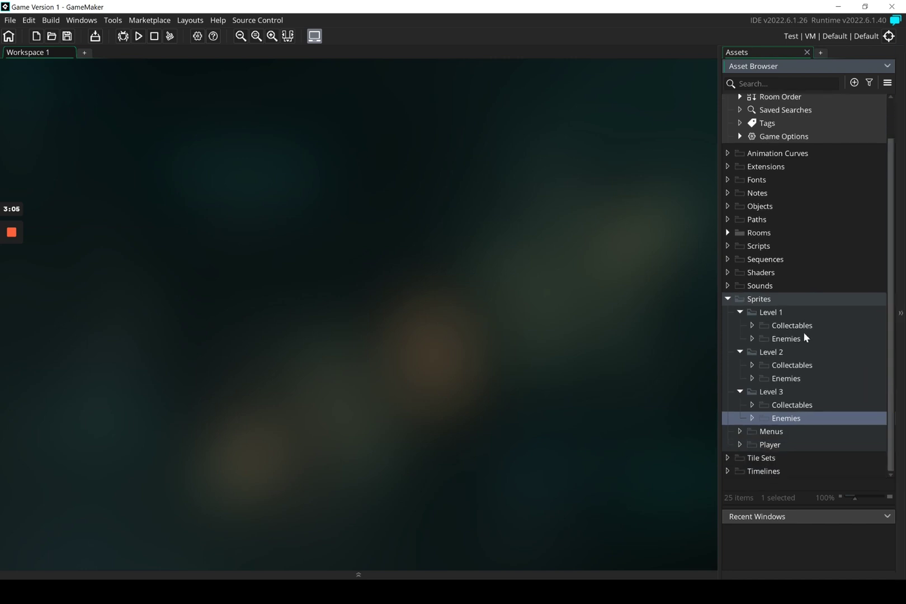
{"action": "left_click", "coordinate": [727, 299]}
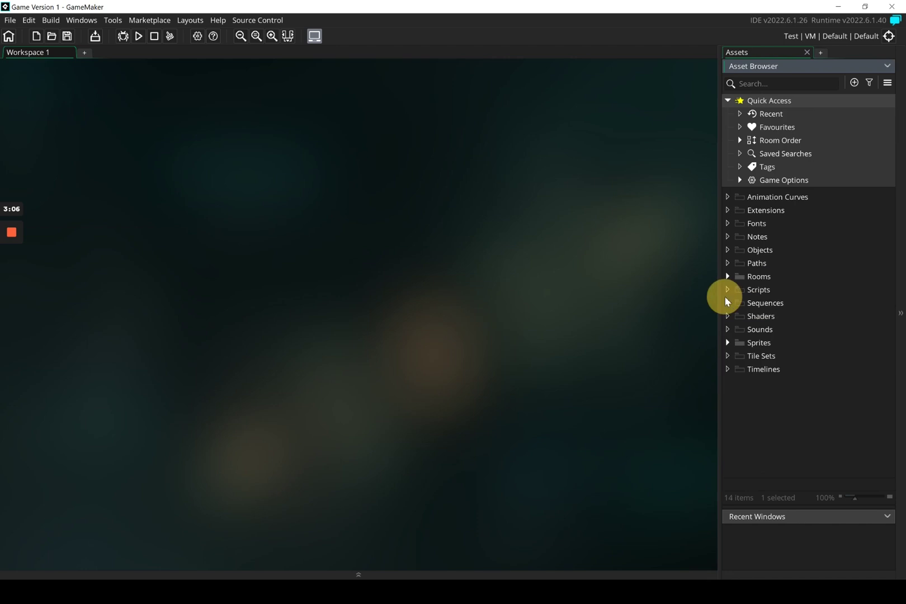
Expand the Sprites folder and collapse its Level 1, Level 2 and Level 3 groups
{"action": "left_click", "coordinate": [728, 343]}
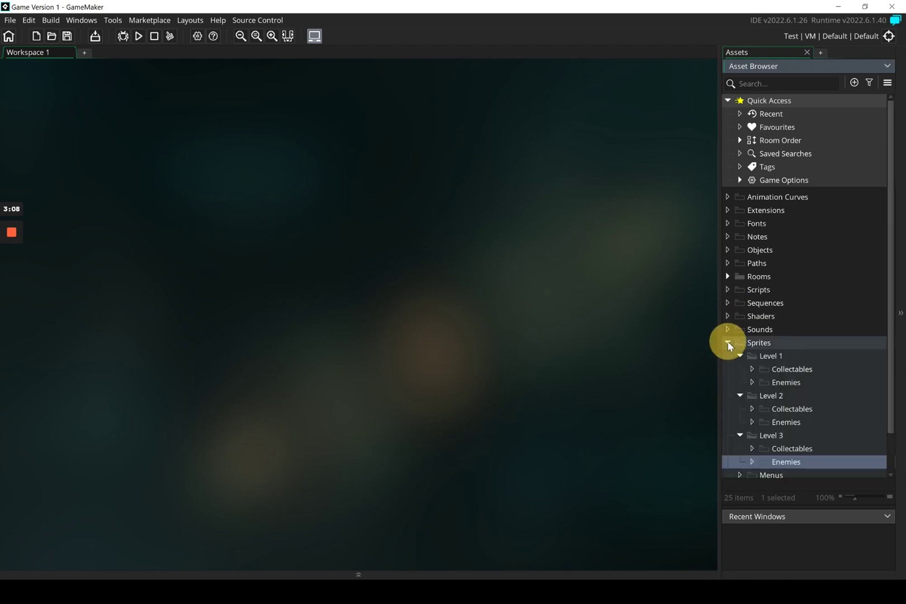
{"action": "left_click", "coordinate": [740, 356]}
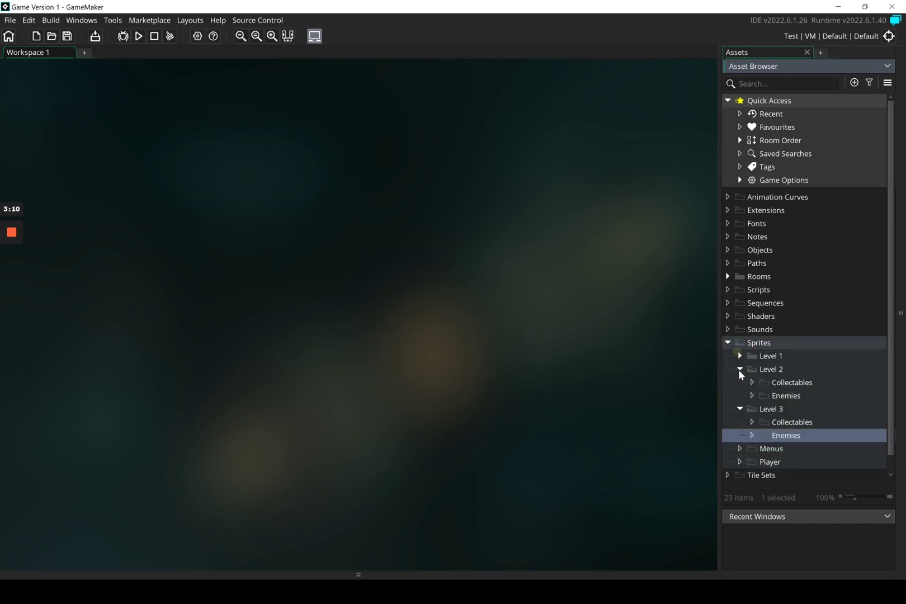
{"action": "left_click", "coordinate": [740, 369]}
{"action": "left_click", "coordinate": [739, 383]}
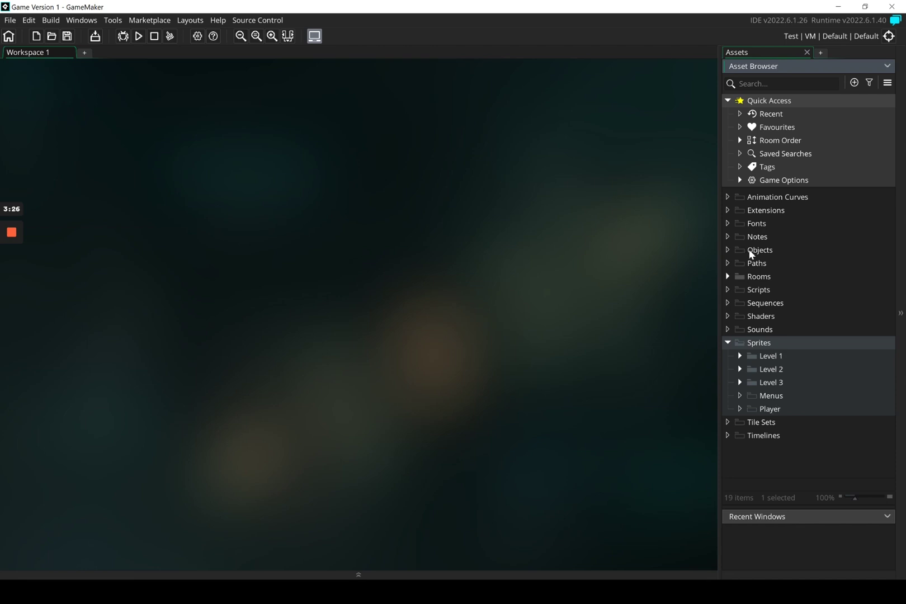
Create groups named Level 1 and Level 2 directly inside the Objects folder
{"action": "left_click", "coordinate": [778, 253]}
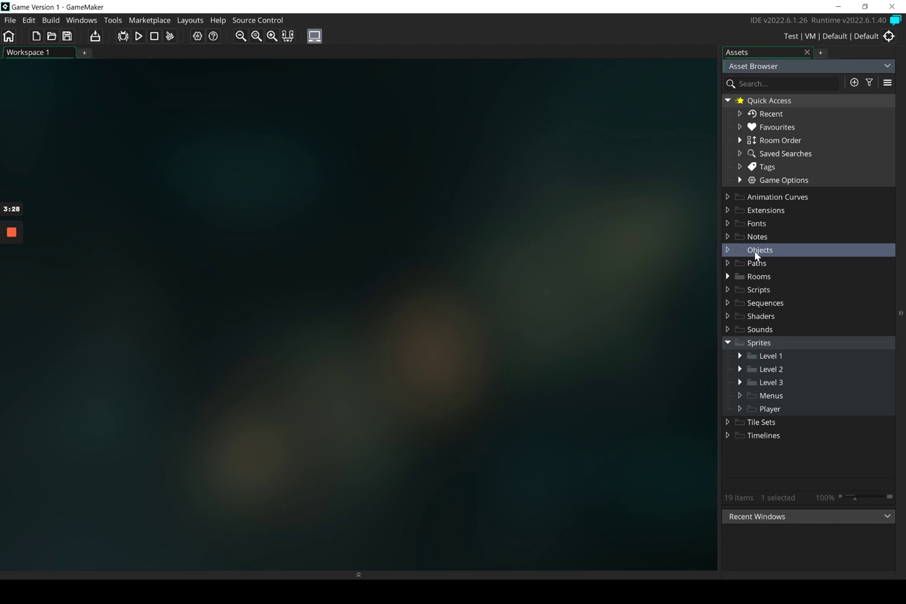
{"action": "right_click", "coordinate": [755, 251]}
{"action": "left_click", "coordinate": [807, 363]}
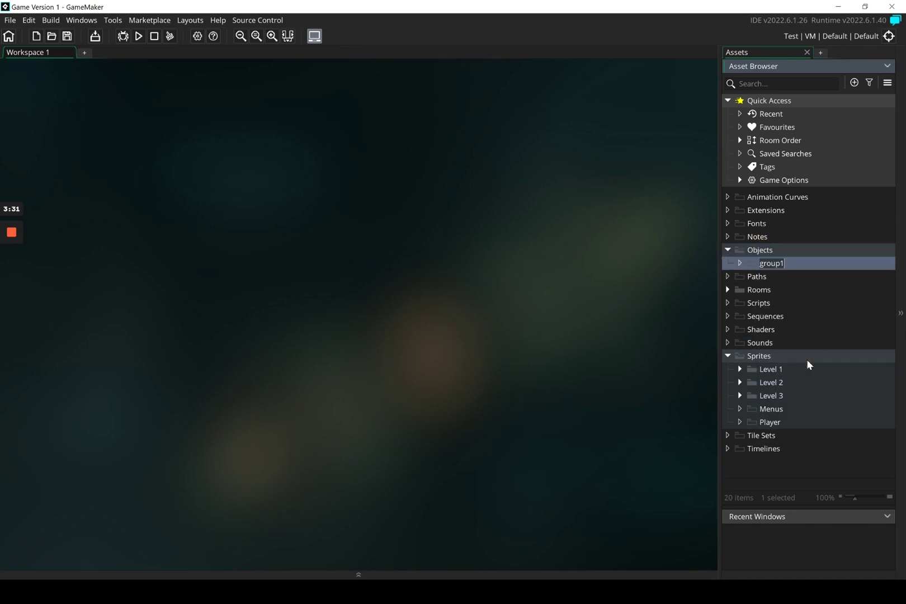
{"action": "type", "text": "Level 1"}
{"action": "key", "text": "Return"}
{"action": "right_click", "coordinate": [768, 257]}
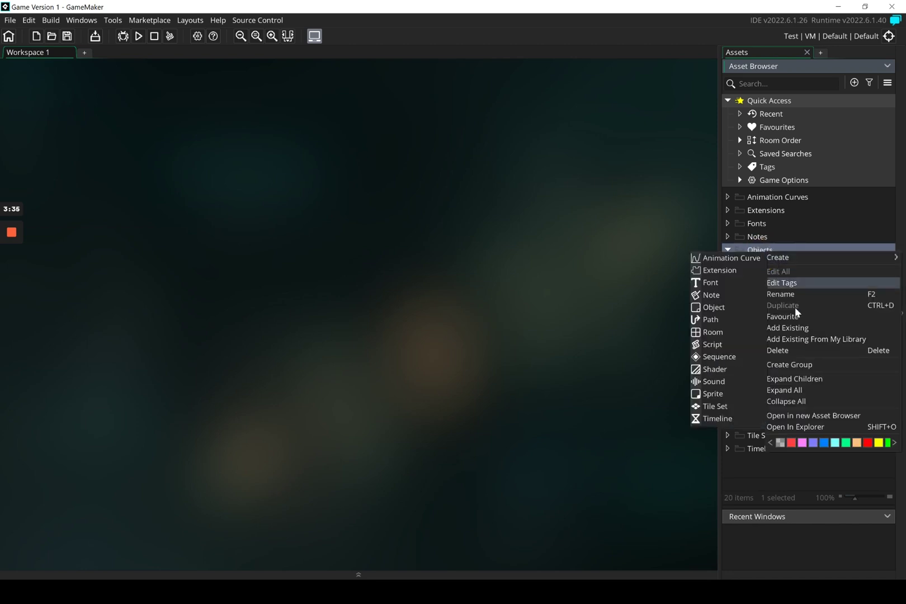
{"action": "left_click", "coordinate": [802, 364]}
{"action": "type", "text": "Level 2"}
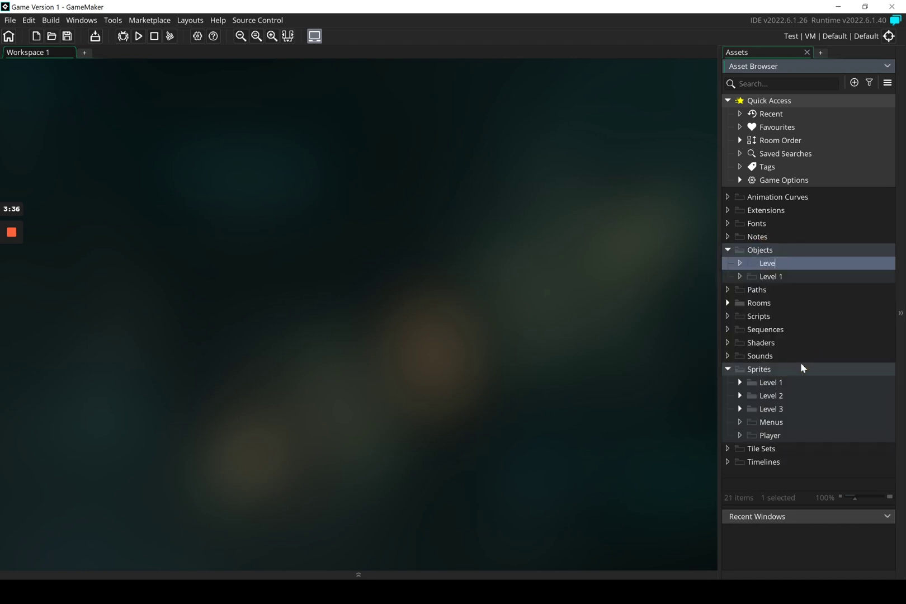
{"action": "key", "text": "Return"}
Create a group named Level 3 directly inside the Objects folder
{"action": "left_click", "coordinate": [762, 251]}
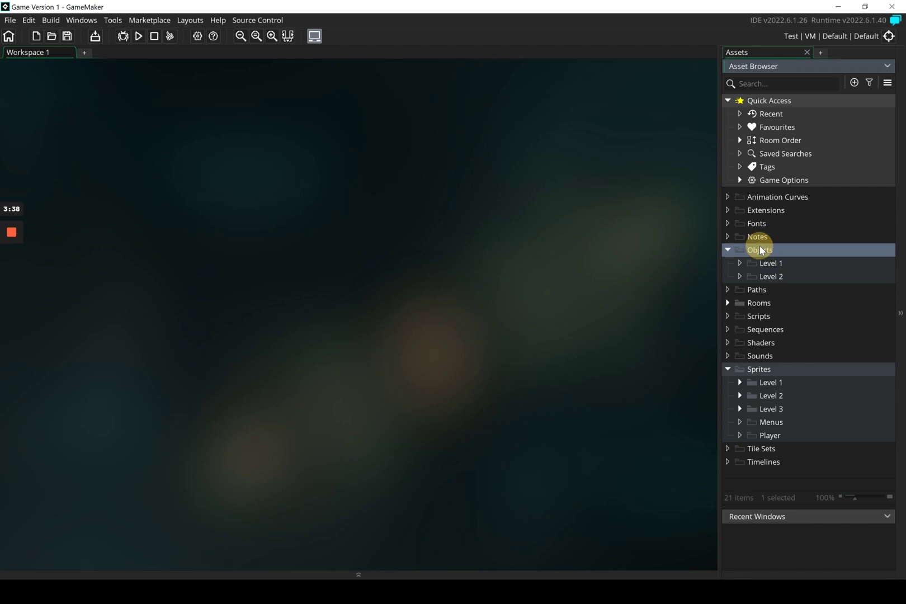
{"action": "right_click", "coordinate": [760, 250]}
{"action": "left_click", "coordinate": [803, 359]}
{"action": "type", "text": "Level 3"}
{"action": "key", "text": "Return"}
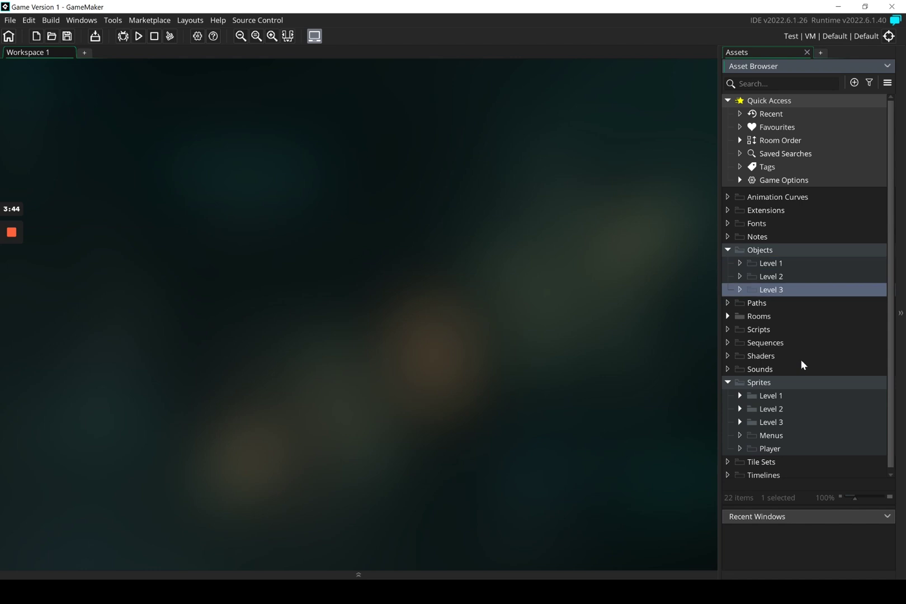
Create groups named Menus and Player directly inside the Objects folder
{"action": "left_click", "coordinate": [758, 254]}
{"action": "right_click", "coordinate": [760, 253]}
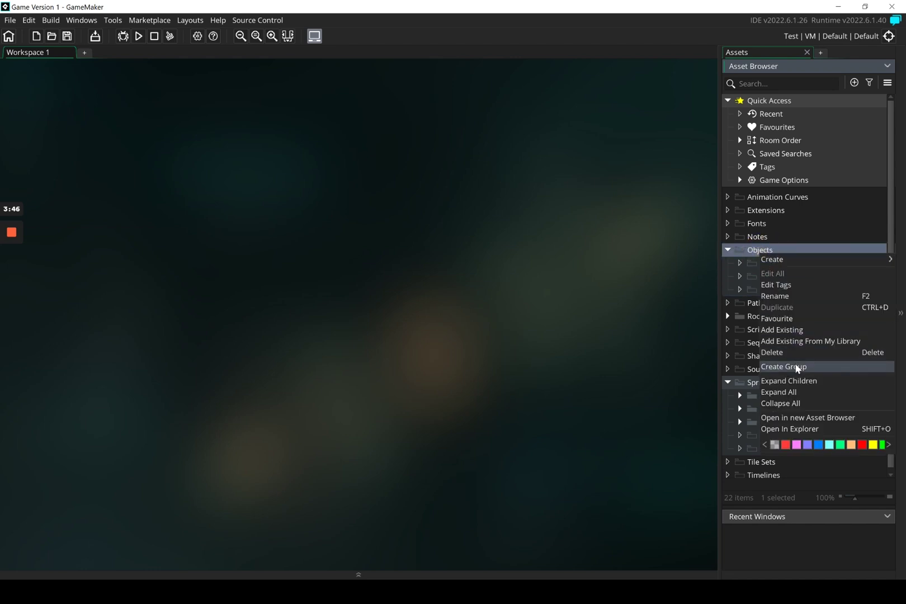
{"action": "left_click", "coordinate": [798, 367]}
{"action": "type", "text": "Menus"}
{"action": "key", "text": "Return"}
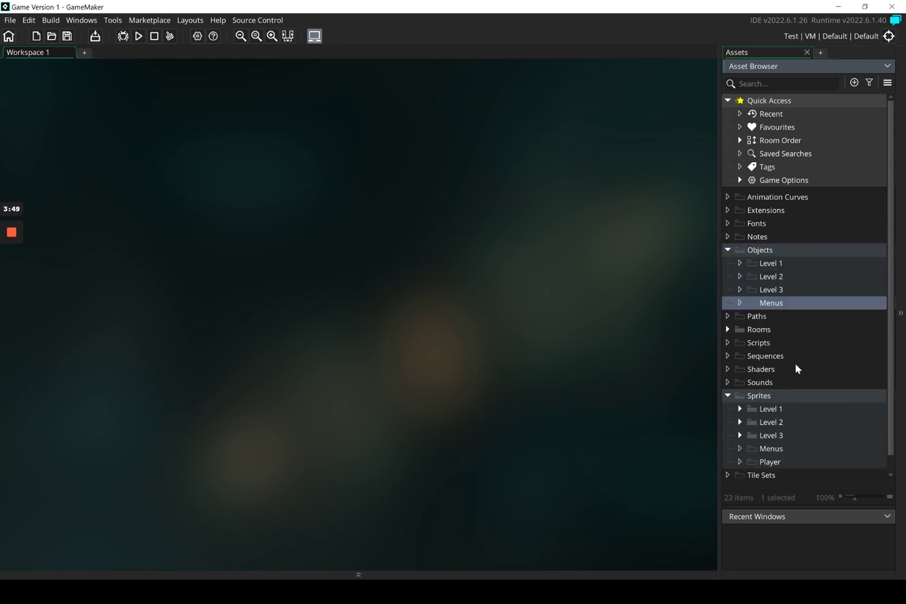
{"action": "right_click", "coordinate": [753, 251]}
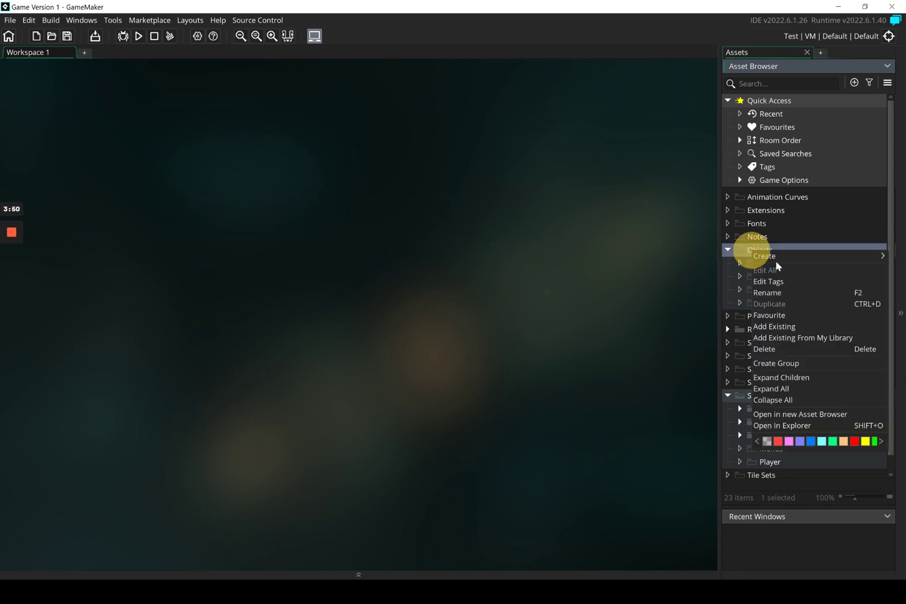
{"action": "left_click", "coordinate": [800, 364]}
{"action": "type", "text": "Player"}
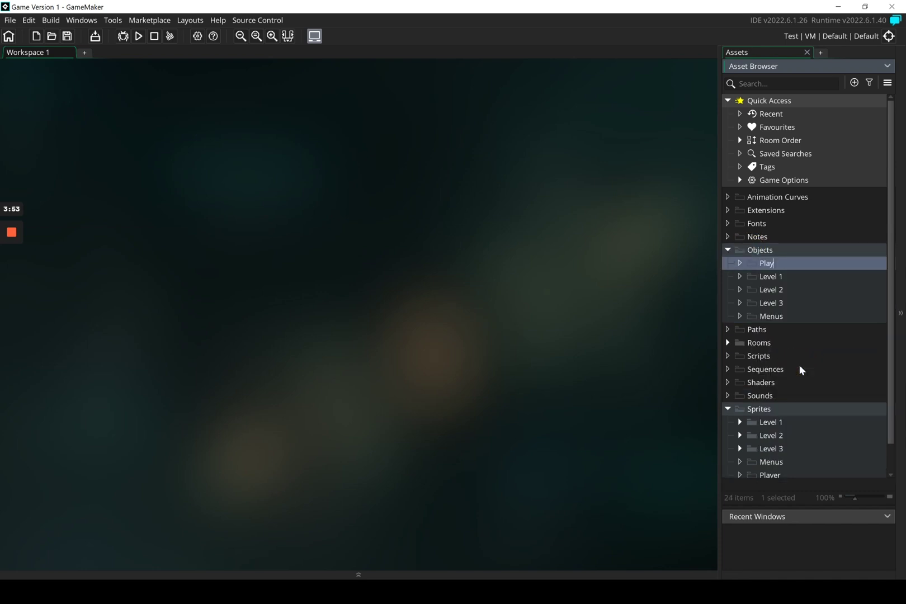
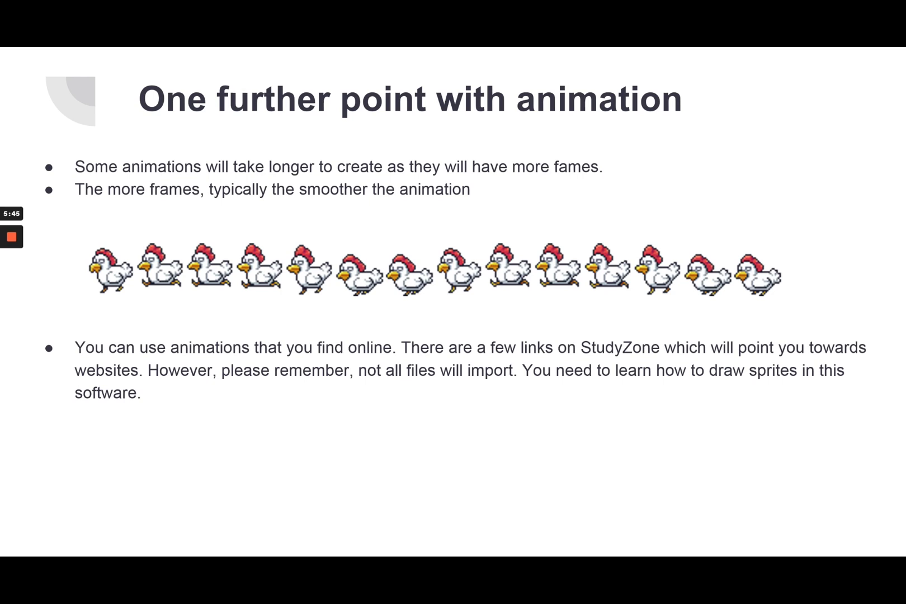
Switch from the slides to GameMaker and create a new sprite inside the Player group of the Sprites folder
{"action": "key", "text": "alt+Tab"}
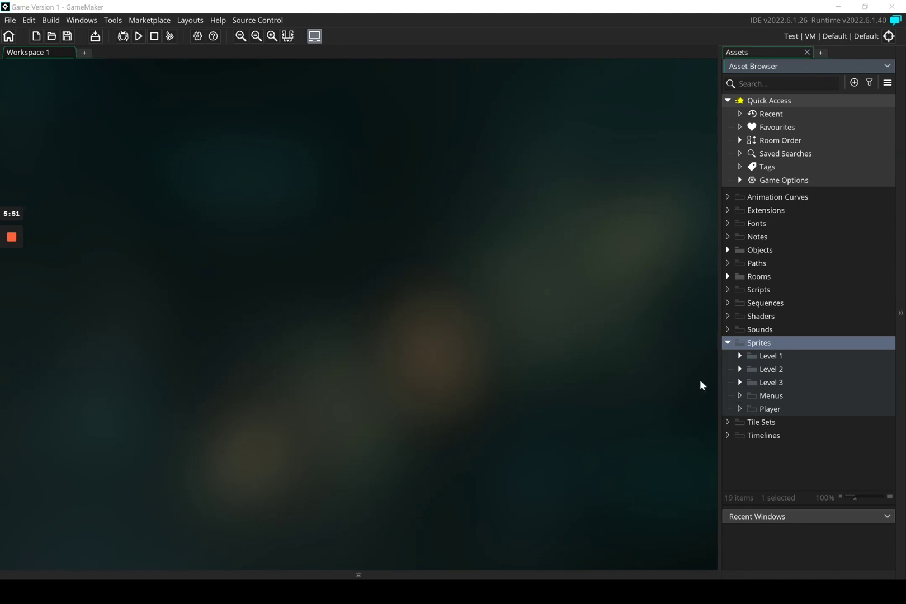
{"action": "left_click", "coordinate": [764, 413]}
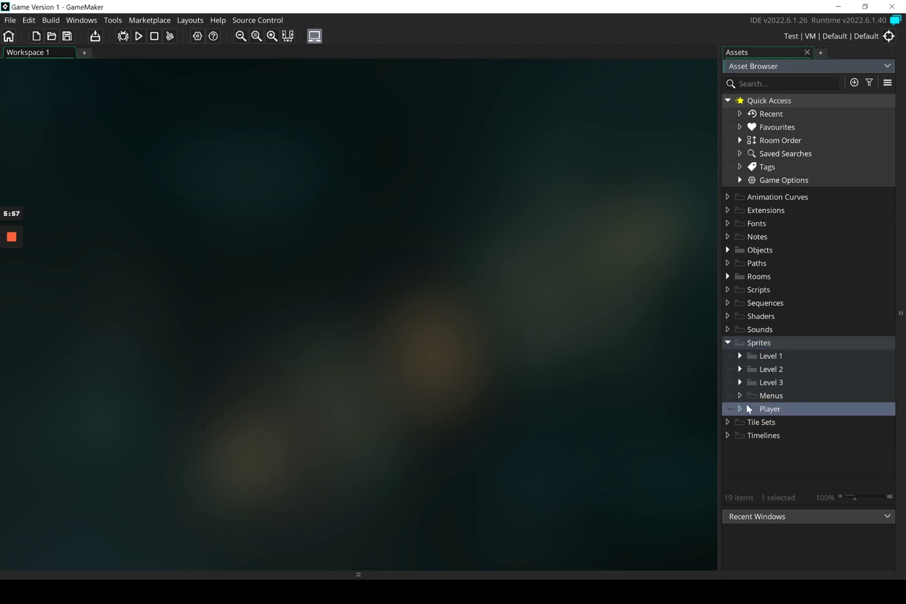
{"action": "right_click", "coordinate": [765, 409]}
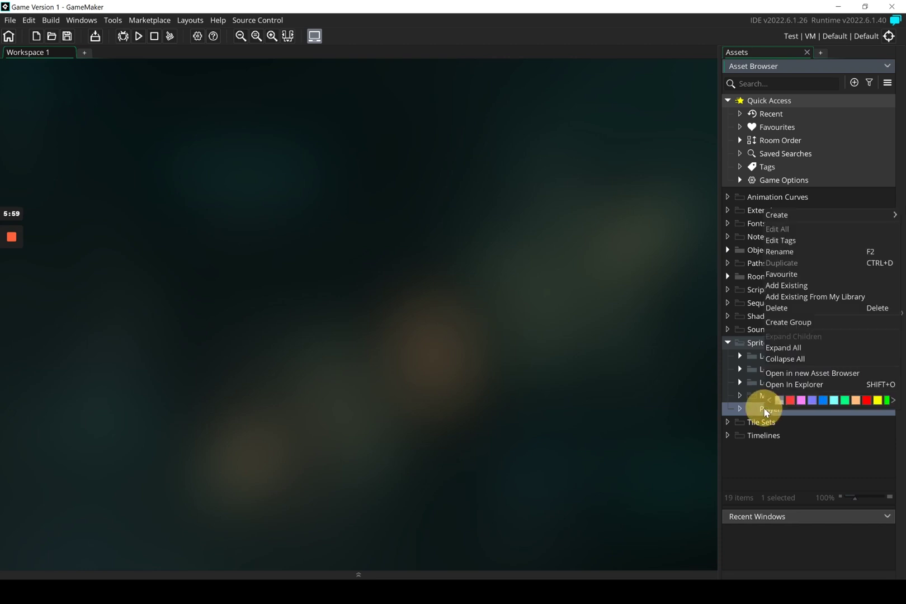
{"action": "mouse_move", "coordinate": [786, 214]}
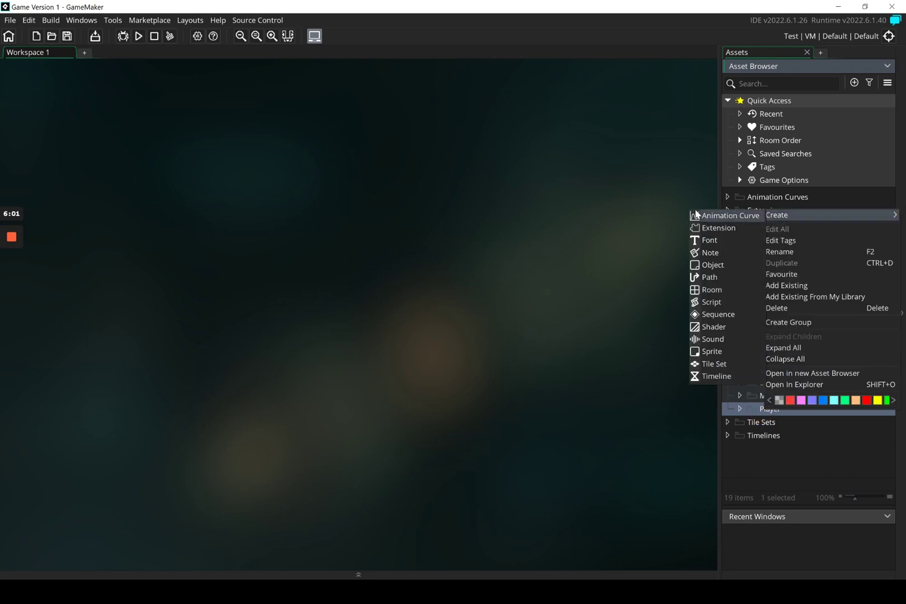
{"action": "left_click", "coordinate": [731, 353]}
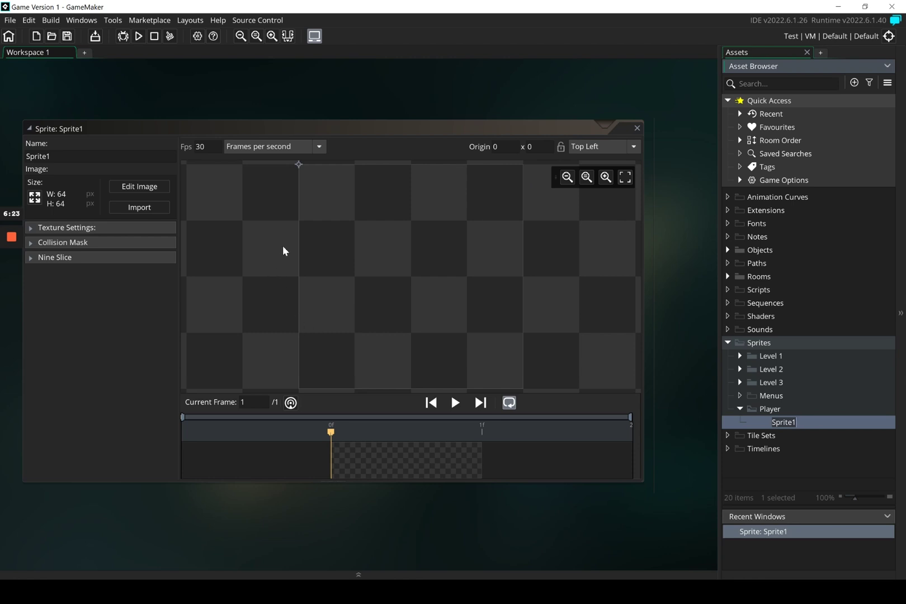
Name the new sprite sPlayer and open its image for editing
{"action": "left_click", "coordinate": [66, 155]}
{"action": "type", "text": "sPlayer"}
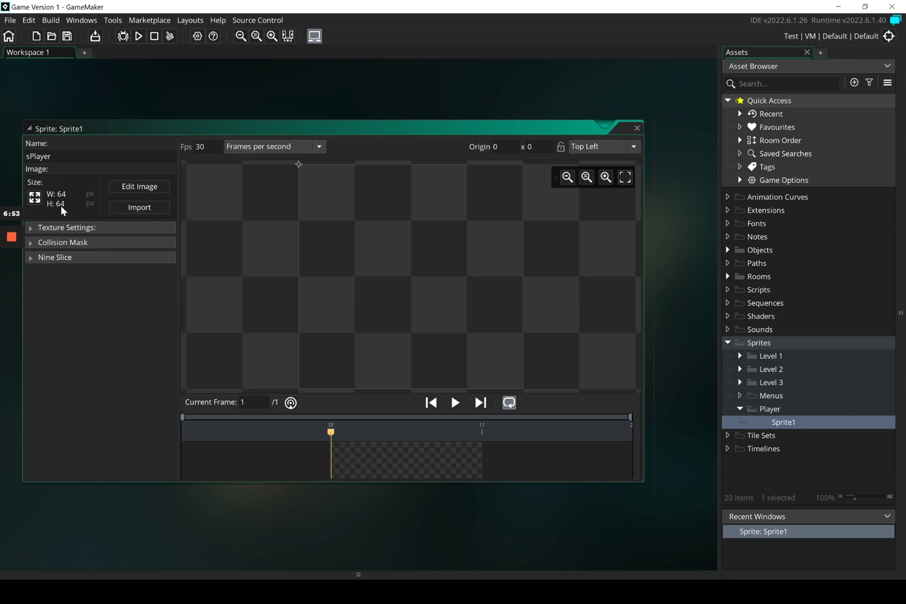
{"action": "left_click", "coordinate": [154, 511]}
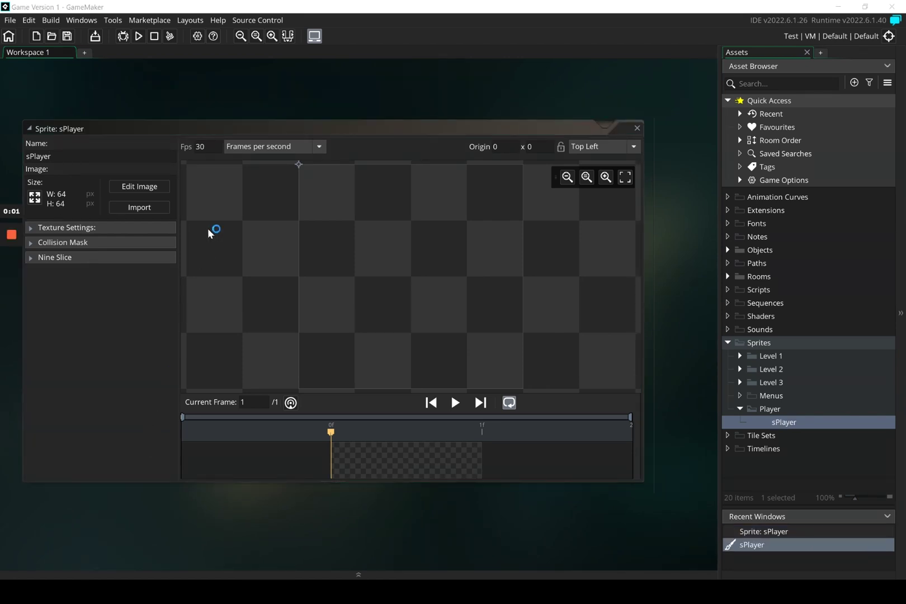
{"action": "left_click", "coordinate": [150, 191]}
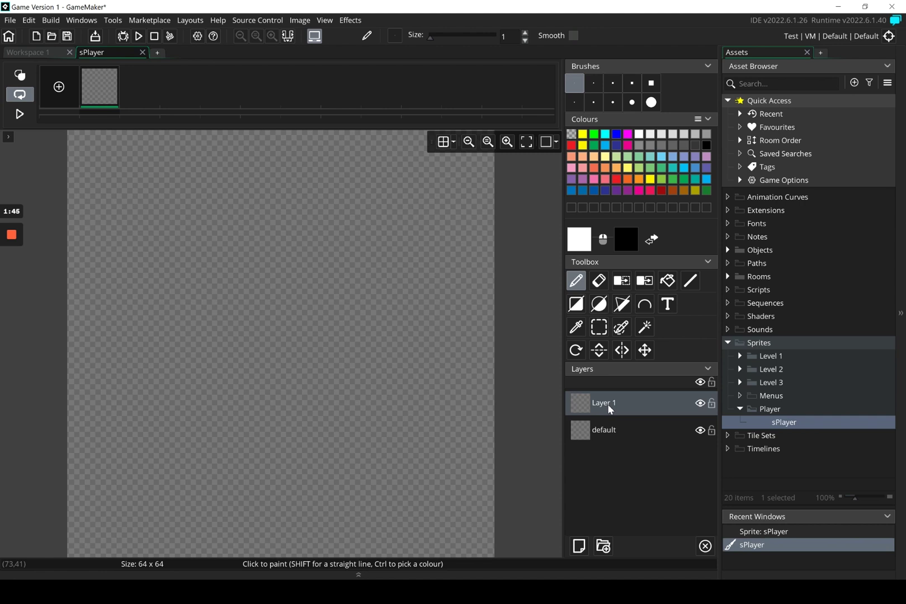
Rename Layer 1 of the sPlayer image as Head in its layer properties
{"action": "double_click", "coordinate": [608, 403]}
{"action": "left_click_drag", "start_coordinate": [303, 281], "coordinate": [273, 293]}
{"action": "type", "text": "Head"}
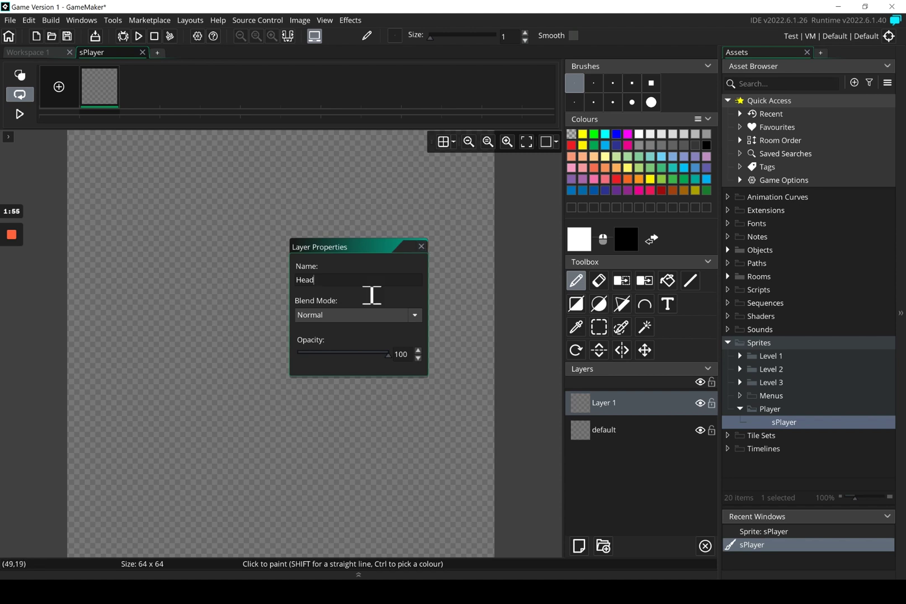
{"action": "left_click", "coordinate": [423, 246]}
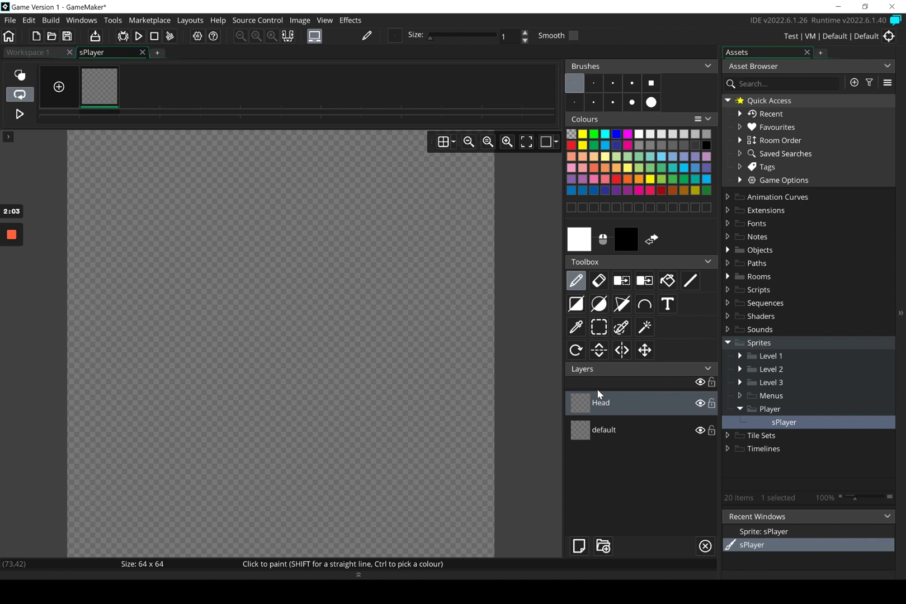
Paint two dark grey diagonal strokes on the Head layer with the Paintbrush tool, using square brush sizes 1 and 3
{"action": "left_click", "coordinate": [576, 285]}
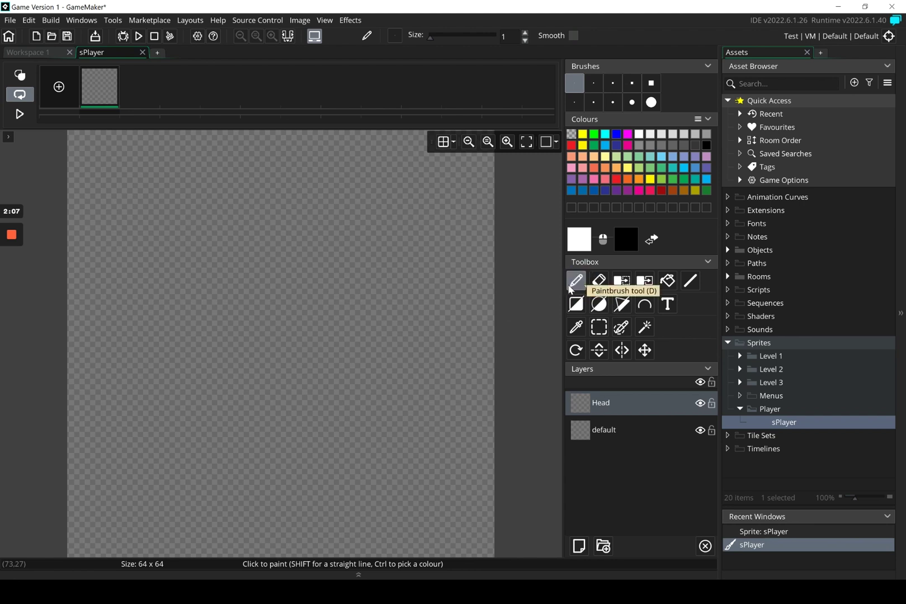
{"action": "left_click", "coordinate": [695, 148]}
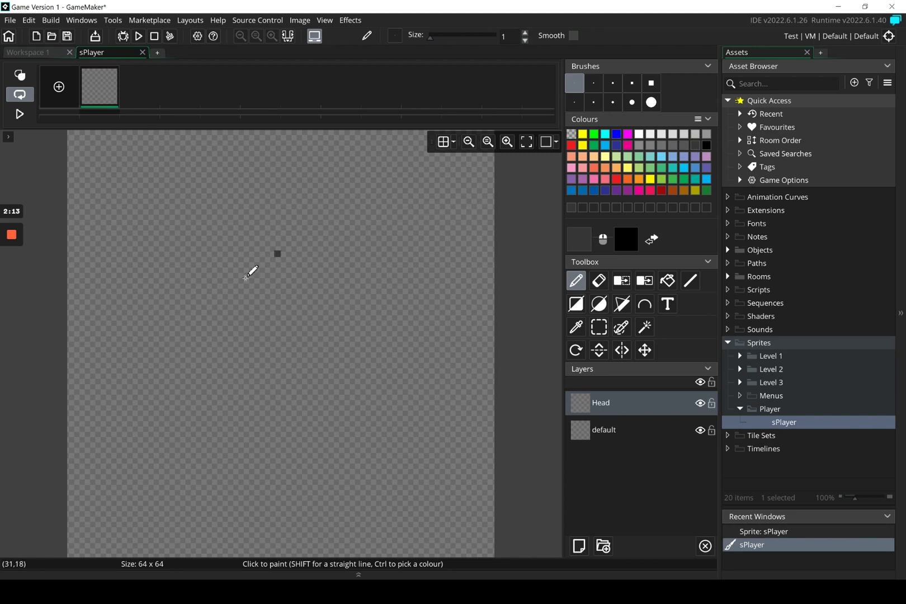
{"action": "left_click_drag", "start_coordinate": [151, 334], "coordinate": [381, 247]}
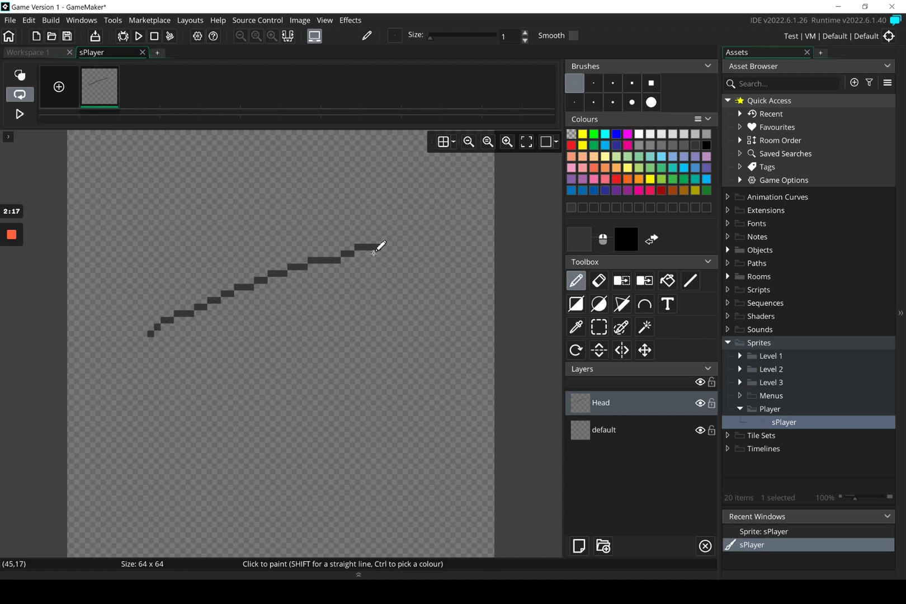
{"action": "left_click", "coordinate": [595, 85]}
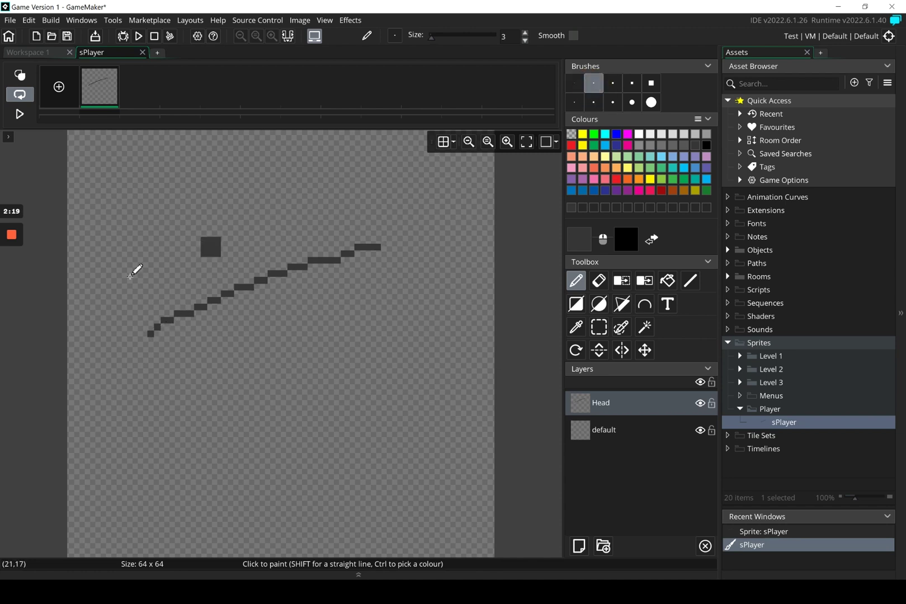
{"action": "left_click_drag", "start_coordinate": [112, 314], "coordinate": [370, 228]}
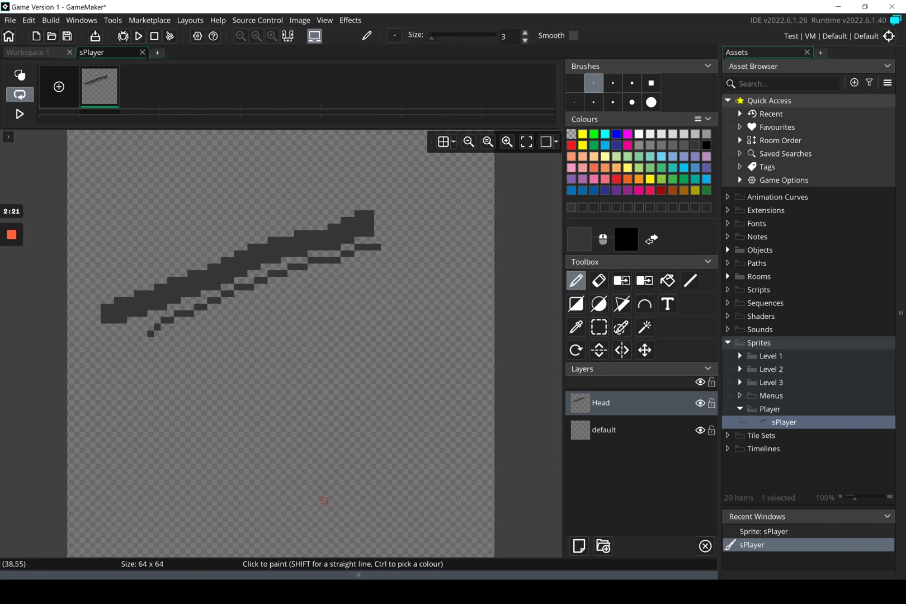
Paint two thicker dark grey diagonal strokes above the existing ones, using square brush sizes 5 and 7
{"action": "left_click", "coordinate": [612, 83]}
{"action": "left_click_drag", "start_coordinate": [89, 267], "coordinate": [338, 193]}
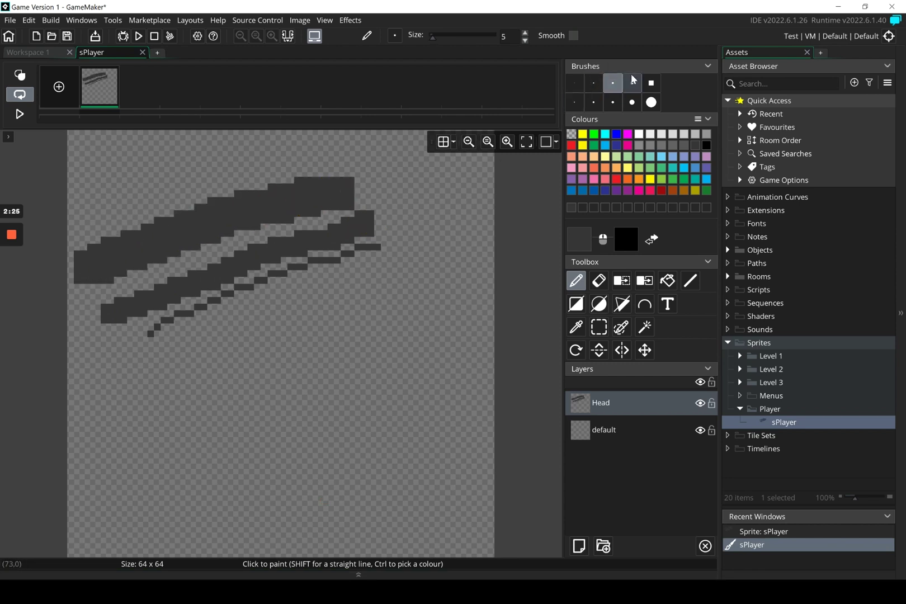
{"action": "left_click", "coordinate": [632, 83]}
{"action": "left_click_drag", "start_coordinate": [87, 202], "coordinate": [235, 148]}
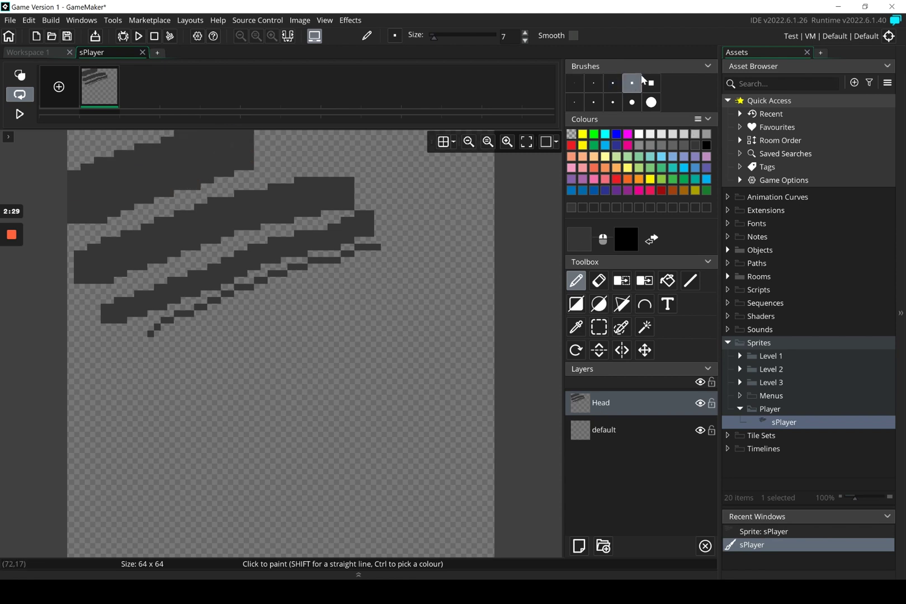
Erase all the dark grey test strokes on the Head layer with the Erase tool at size 11
{"action": "left_click", "coordinate": [651, 82]}
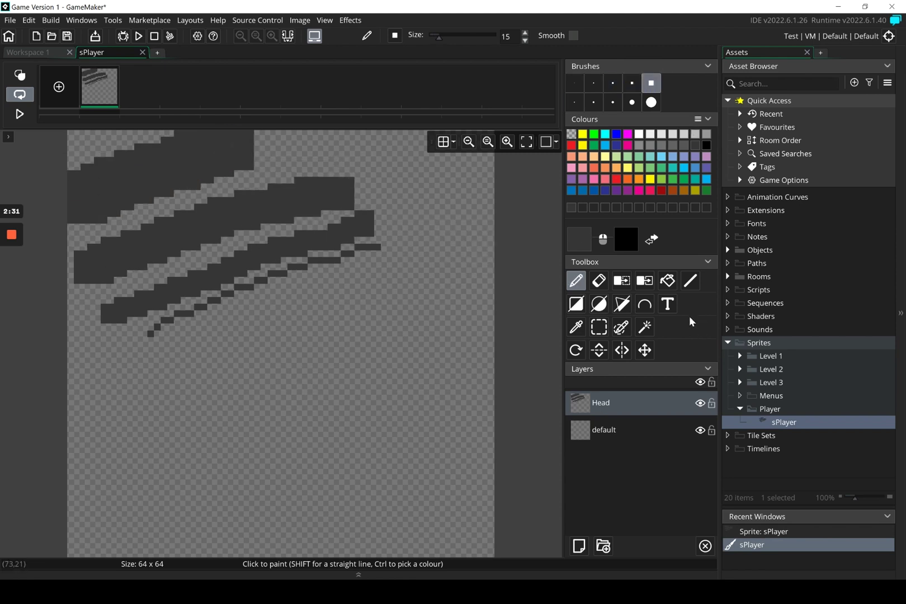
{"action": "left_click", "coordinate": [598, 286]}
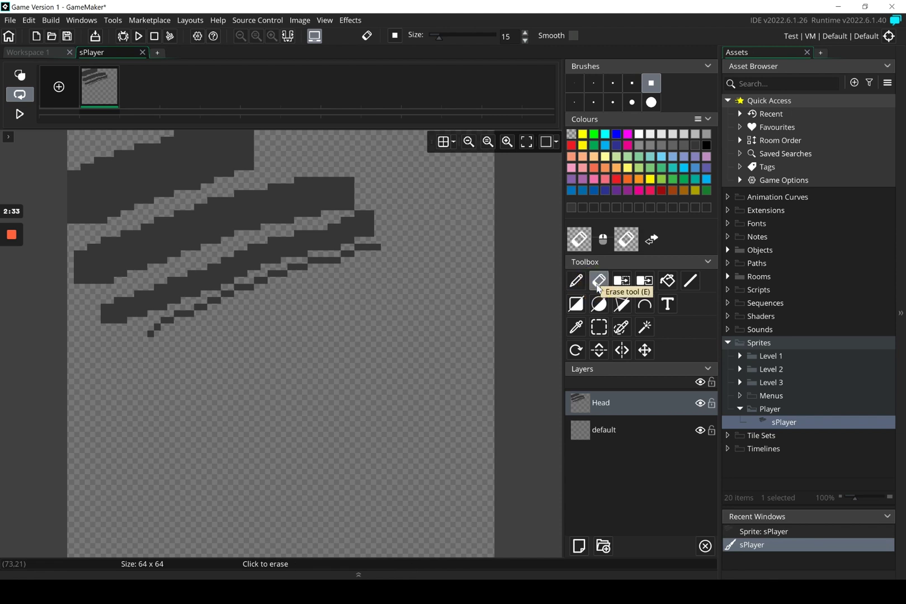
{"action": "left_click", "coordinate": [613, 83]}
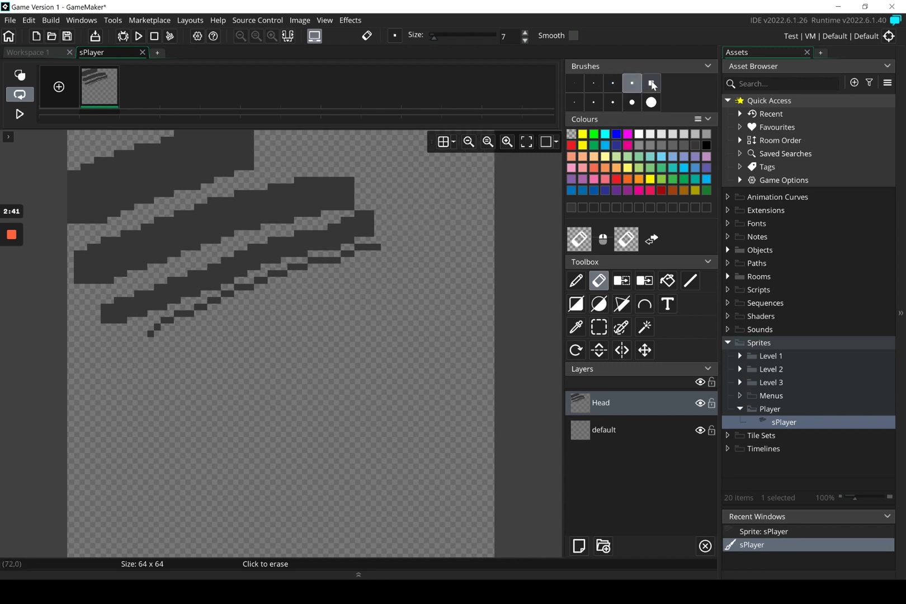
{"action": "left_click", "coordinate": [649, 84]}
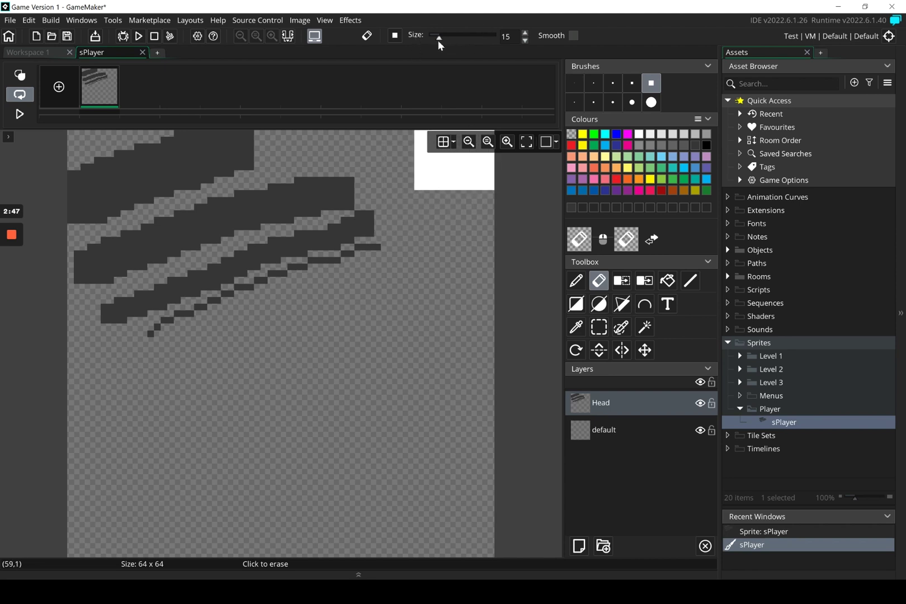
{"action": "mouse_move", "coordinate": [442, 41]}
{"action": "left_mouse_down"}
{"action": "mouse_move", "coordinate": [461, 37]}
{"action": "mouse_move", "coordinate": [443, 37]}
{"action": "left_mouse_up"}
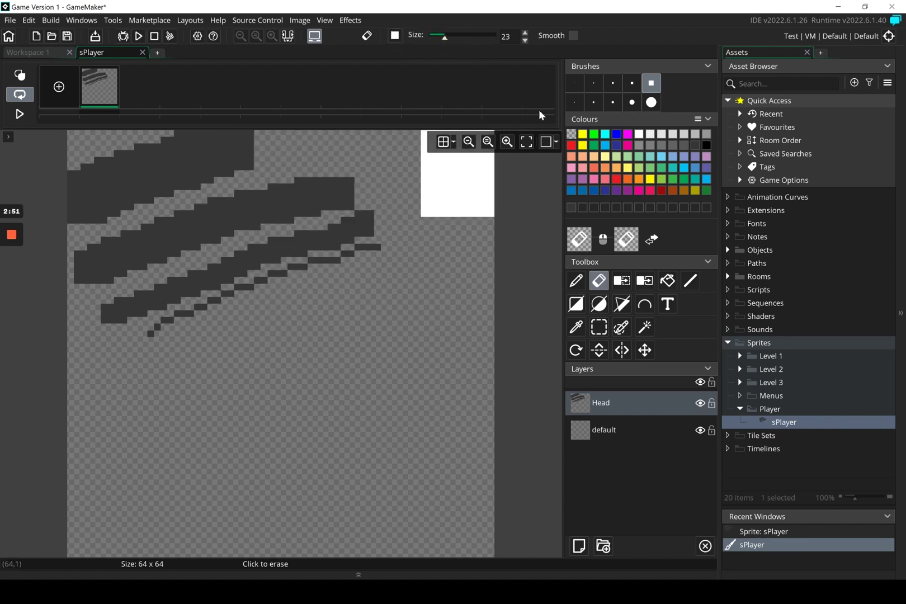
{"action": "left_click", "coordinate": [447, 37]}
{"action": "mouse_move", "coordinate": [447, 38]}
{"action": "left_mouse_down"}
{"action": "mouse_move", "coordinate": [522, 35]}
{"action": "mouse_move", "coordinate": [418, 41]}
{"action": "mouse_move", "coordinate": [440, 36]}
{"action": "left_mouse_up"}
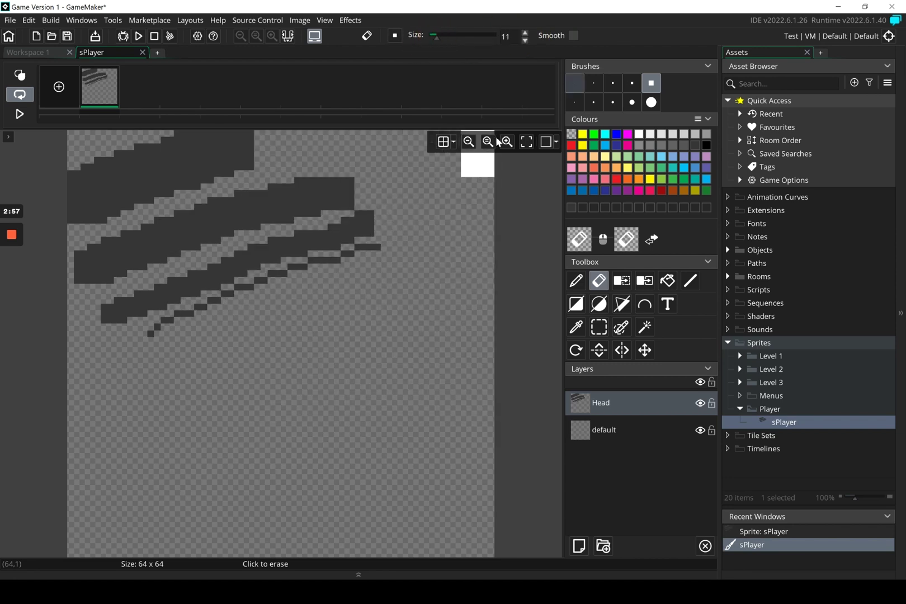
{"action": "mouse_move", "coordinate": [370, 208]}
{"action": "left_mouse_down"}
{"action": "mouse_move", "coordinate": [189, 301]}
{"action": "mouse_move", "coordinate": [333, 204]}
{"action": "mouse_move", "coordinate": [248, 172]}
{"action": "mouse_move", "coordinate": [207, 130]}
{"action": "mouse_move", "coordinate": [117, 167]}
{"action": "mouse_move", "coordinate": [87, 259]}
{"action": "mouse_move", "coordinate": [128, 330]}
{"action": "mouse_move", "coordinate": [163, 217]}
{"action": "mouse_move", "coordinate": [228, 233]}
{"action": "left_mouse_up"}
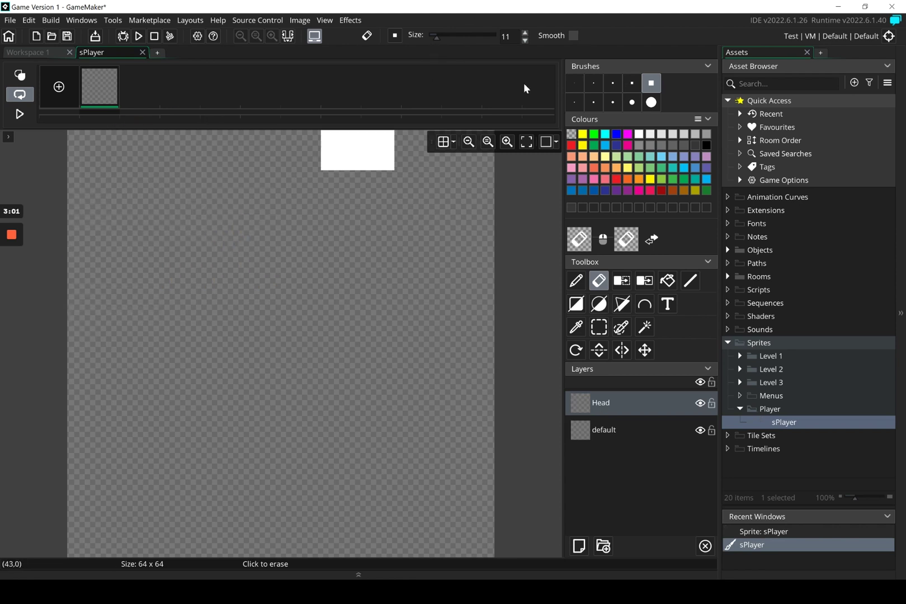
Paint a closed, dark grey hair outline across the upper part of the canvas with a size 2 Paintbrush
{"action": "left_click", "coordinate": [594, 83]}
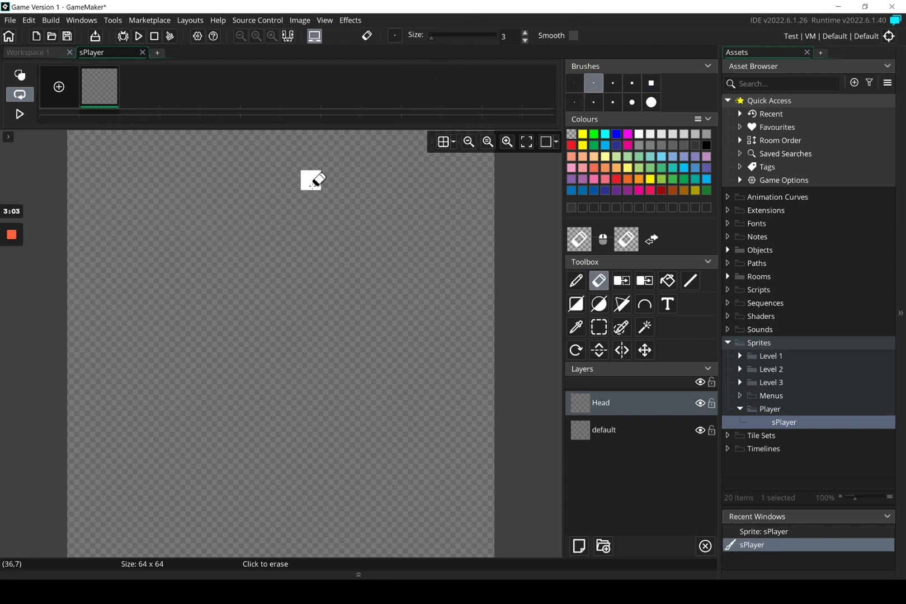
{"action": "left_click", "coordinate": [525, 40]}
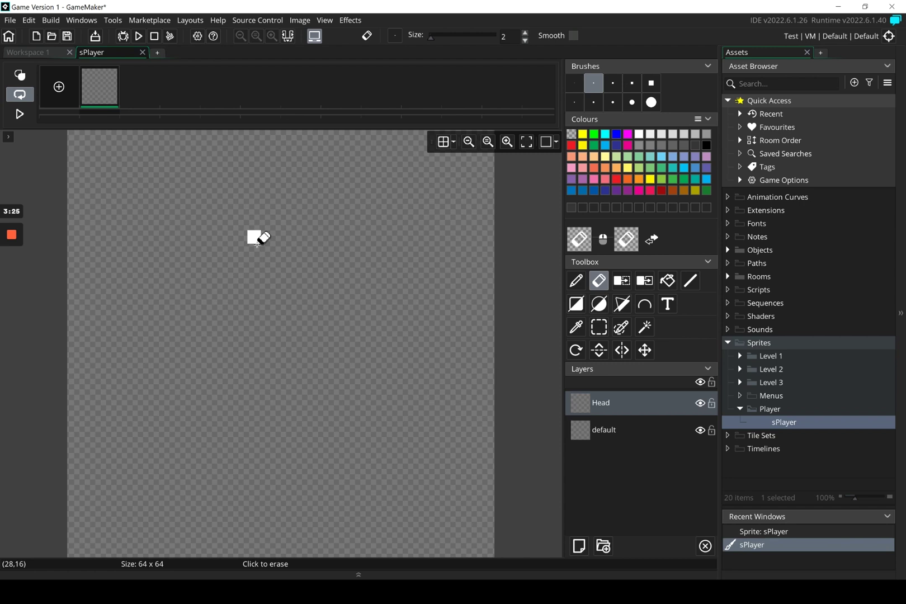
{"action": "left_click", "coordinate": [576, 280]}
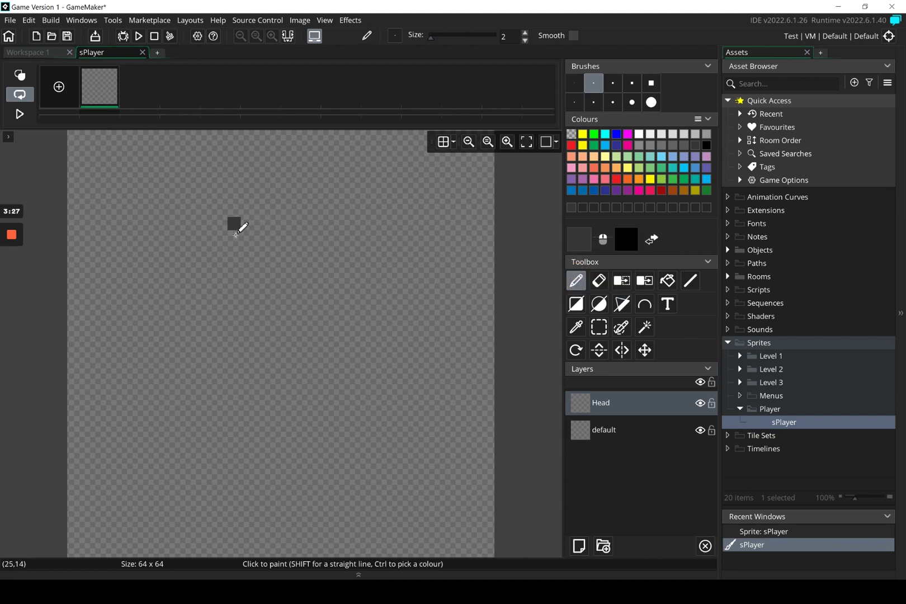
{"action": "mouse_move", "coordinate": [247, 246]}
{"action": "left_mouse_down"}
{"action": "mouse_move", "coordinate": [342, 276]}
{"action": "mouse_move", "coordinate": [419, 272]}
{"action": "mouse_move", "coordinate": [442, 193]}
{"action": "mouse_move", "coordinate": [310, 160]}
{"action": "mouse_move", "coordinate": [232, 162]}
{"action": "mouse_move", "coordinate": [170, 171]}
{"action": "mouse_move", "coordinate": [131, 229]}
{"action": "mouse_move", "coordinate": [144, 289]}
{"action": "mouse_move", "coordinate": [172, 294]}
{"action": "mouse_move", "coordinate": [244, 248]}
{"action": "left_mouse_up"}
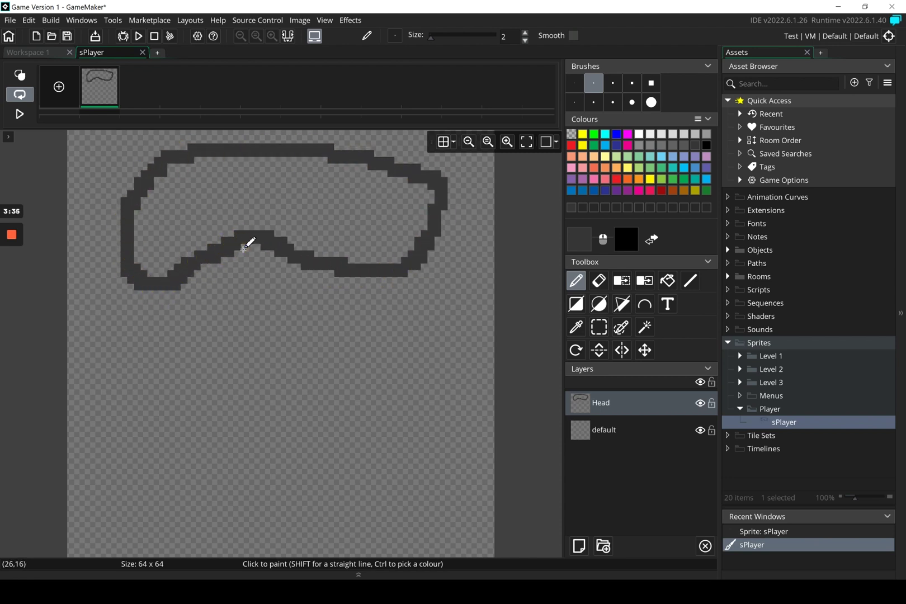
Paint the dark grey face outline below the hair, joining both sides of the hair outline
{"action": "mouse_move", "coordinate": [151, 294]}
{"action": "left_mouse_down"}
{"action": "mouse_move", "coordinate": [183, 356]}
{"action": "mouse_move", "coordinate": [363, 380]}
{"action": "mouse_move", "coordinate": [412, 356]}
{"action": "mouse_move", "coordinate": [432, 321]}
{"action": "mouse_move", "coordinate": [434, 256]}
{"action": "left_mouse_up"}
{"action": "left_click", "coordinate": [394, 376]}
{"action": "key", "text": "ctrl+z"}
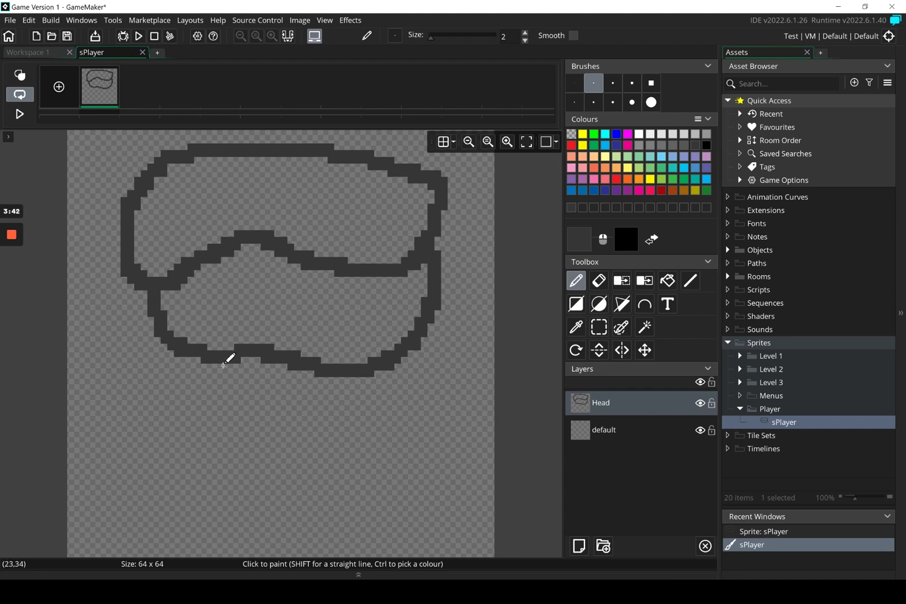
Erase the uneven lower edge of the face outline and repaint it as a smoother chin curve at size 2
{"action": "left_click", "coordinate": [598, 281]}
{"action": "mouse_move", "coordinate": [204, 351]}
{"action": "left_mouse_down"}
{"action": "mouse_move", "coordinate": [255, 353]}
{"action": "mouse_move", "coordinate": [286, 369]}
{"action": "mouse_move", "coordinate": [206, 371]}
{"action": "mouse_move", "coordinate": [331, 368]}
{"action": "mouse_move", "coordinate": [321, 389]}
{"action": "mouse_move", "coordinate": [339, 371]}
{"action": "left_mouse_up"}
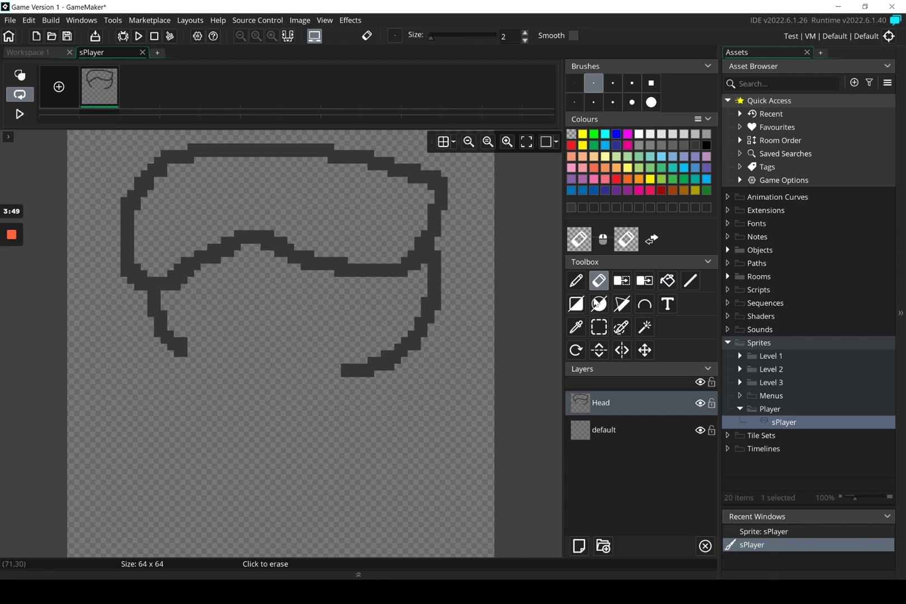
{"action": "left_click", "coordinate": [576, 281]}
{"action": "mouse_move", "coordinate": [184, 354]}
{"action": "left_mouse_down"}
{"action": "mouse_move", "coordinate": [278, 383]}
{"action": "mouse_move", "coordinate": [349, 379]}
{"action": "left_mouse_up"}
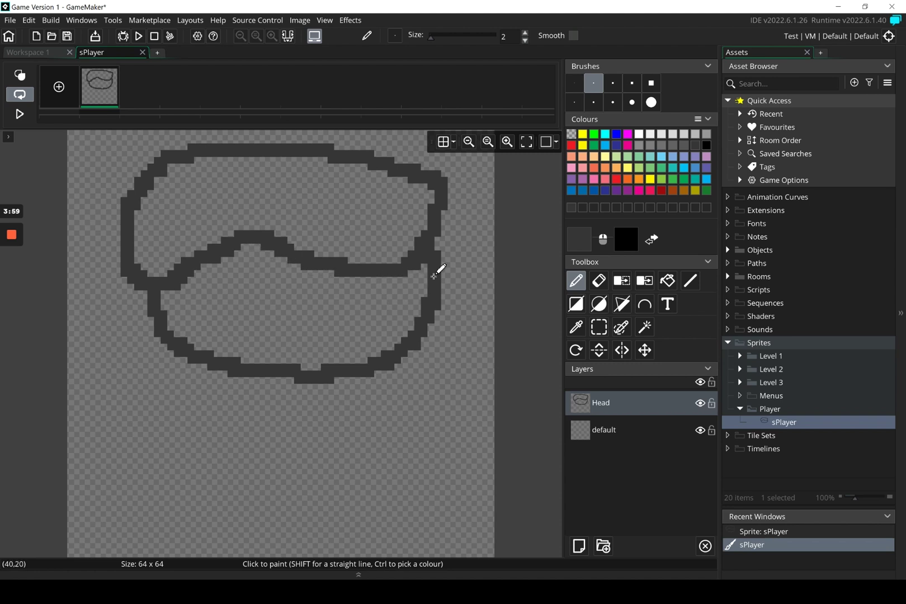
Erase the middle of the hairline at size 5 and repaint it as a higher curve with a size 2 Paintbrush
{"action": "left_click", "coordinate": [599, 282]}
{"action": "left_click", "coordinate": [614, 83]}
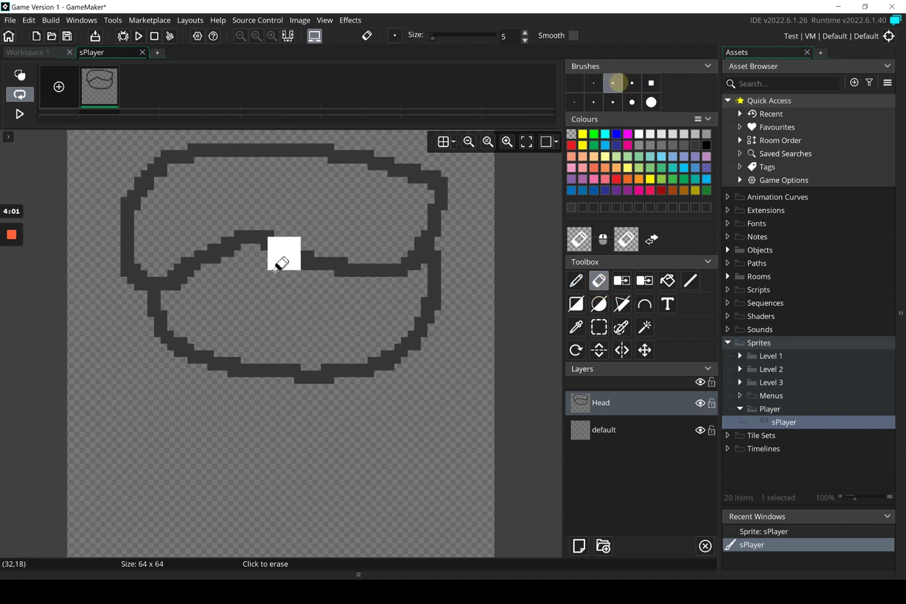
{"action": "mouse_move", "coordinate": [246, 252]}
{"action": "left_mouse_down"}
{"action": "mouse_move", "coordinate": [311, 267]}
{"action": "mouse_move", "coordinate": [388, 259]}
{"action": "left_mouse_up"}
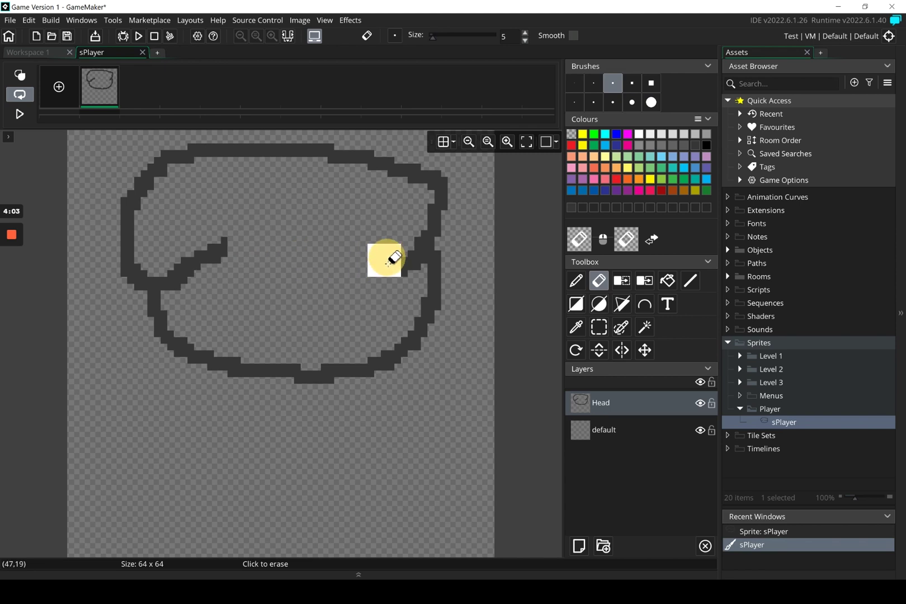
{"action": "left_click_drag", "start_coordinate": [229, 246], "coordinate": [207, 246]}
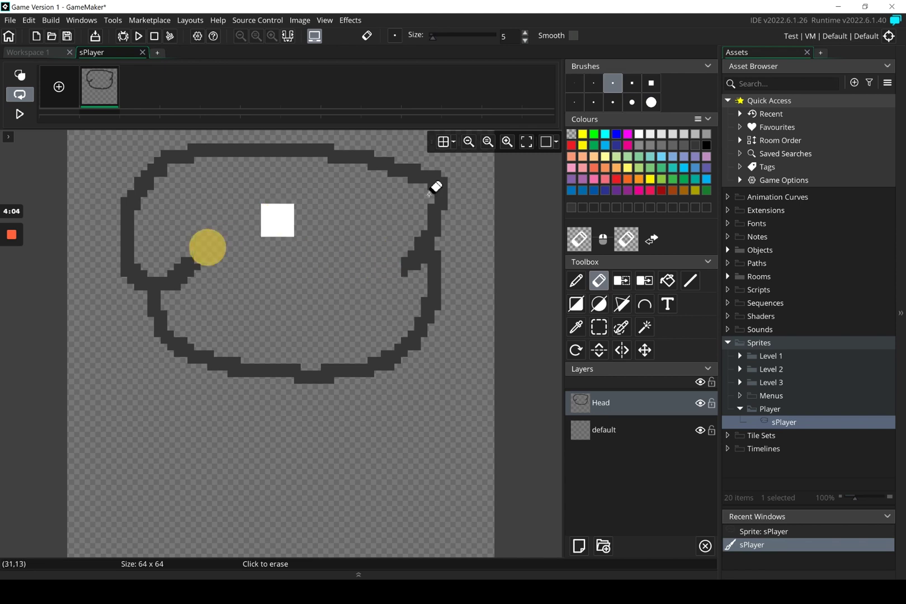
{"action": "left_click", "coordinate": [576, 280]}
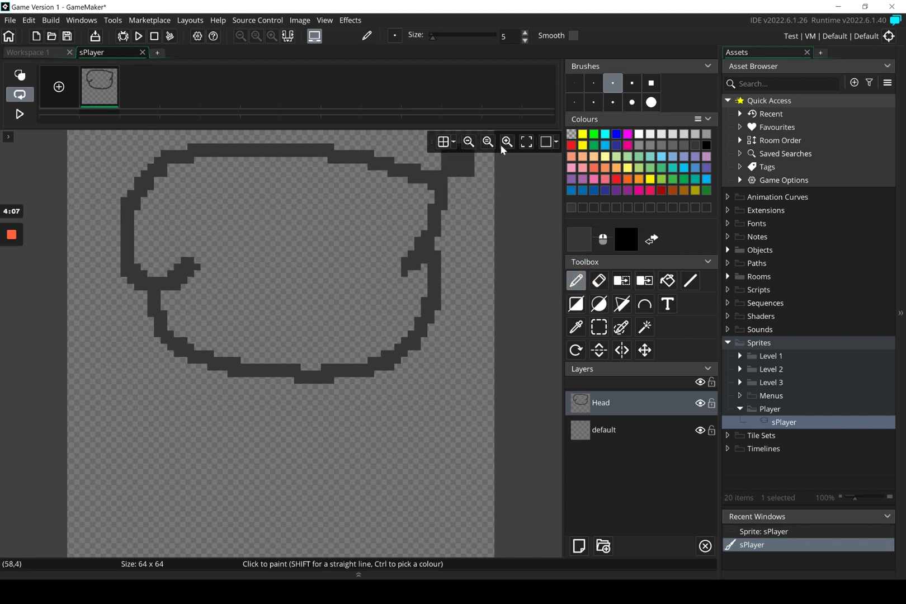
{"action": "left_click", "coordinate": [593, 82]}
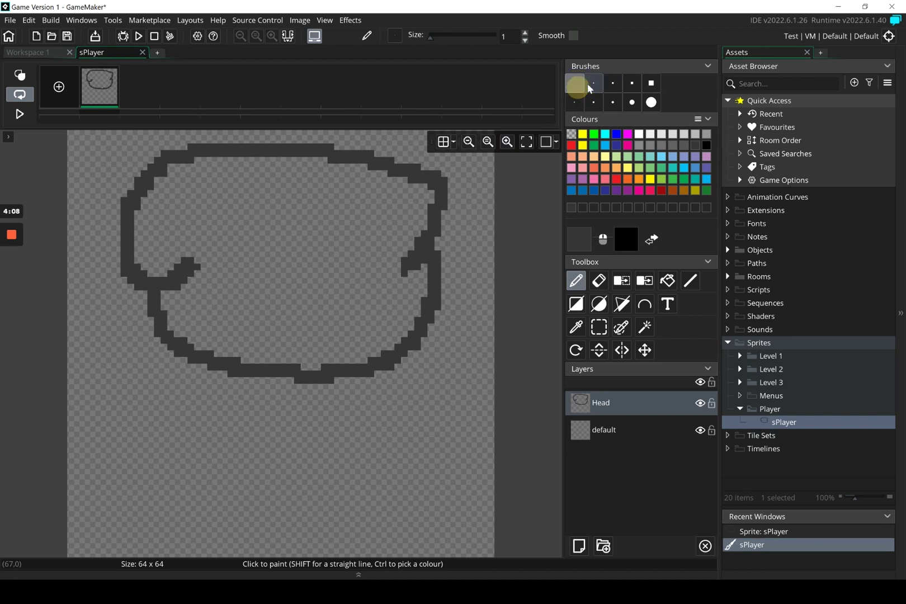
{"action": "left_click", "coordinate": [526, 40]}
{"action": "mouse_move", "coordinate": [197, 268]}
{"action": "left_mouse_down"}
{"action": "mouse_move", "coordinate": [259, 232]}
{"action": "mouse_move", "coordinate": [304, 242]}
{"action": "mouse_move", "coordinate": [320, 256]}
{"action": "mouse_move", "coordinate": [402, 274]}
{"action": "mouse_move", "coordinate": [415, 259]}
{"action": "left_mouse_up"}
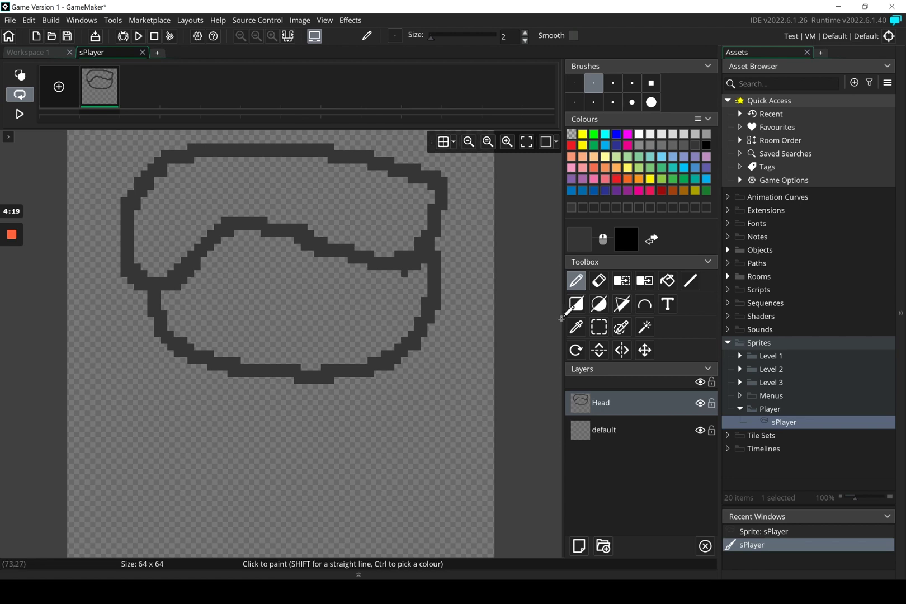
Fill the hair area with the palette's orange-brown using the Fill tool
{"action": "left_click", "coordinate": [667, 281]}
{"action": "left_click", "coordinate": [684, 191]}
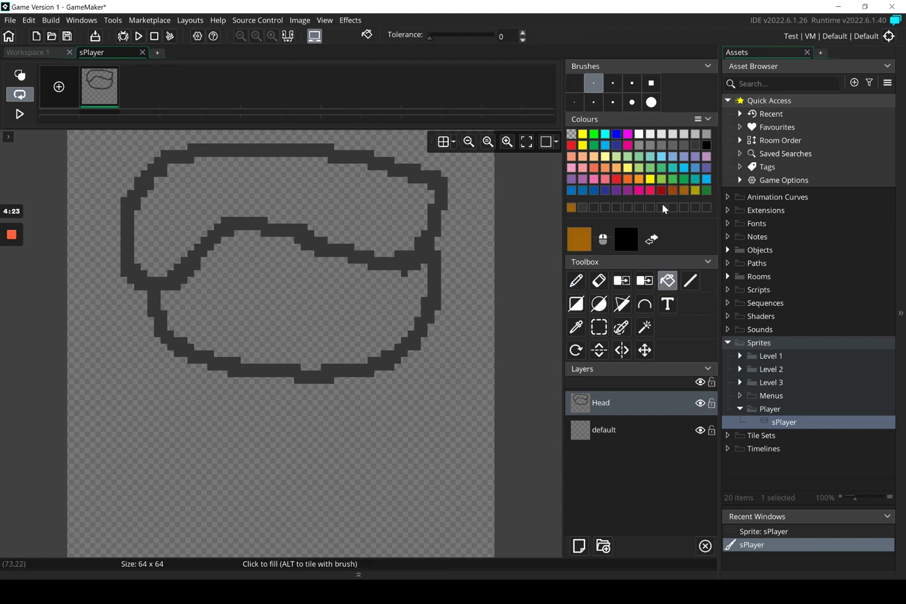
{"action": "left_click", "coordinate": [380, 210]}
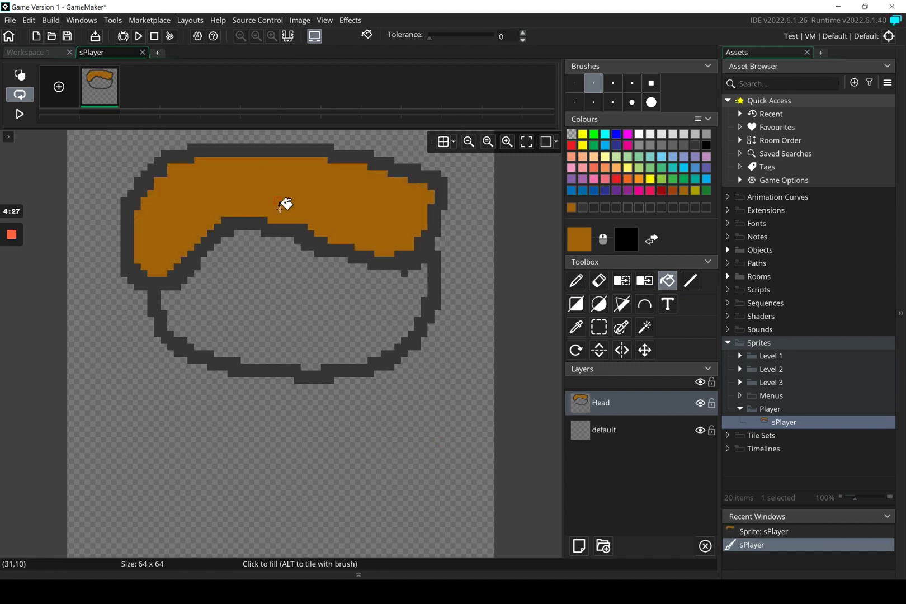
{"action": "left_click", "coordinate": [420, 195]}
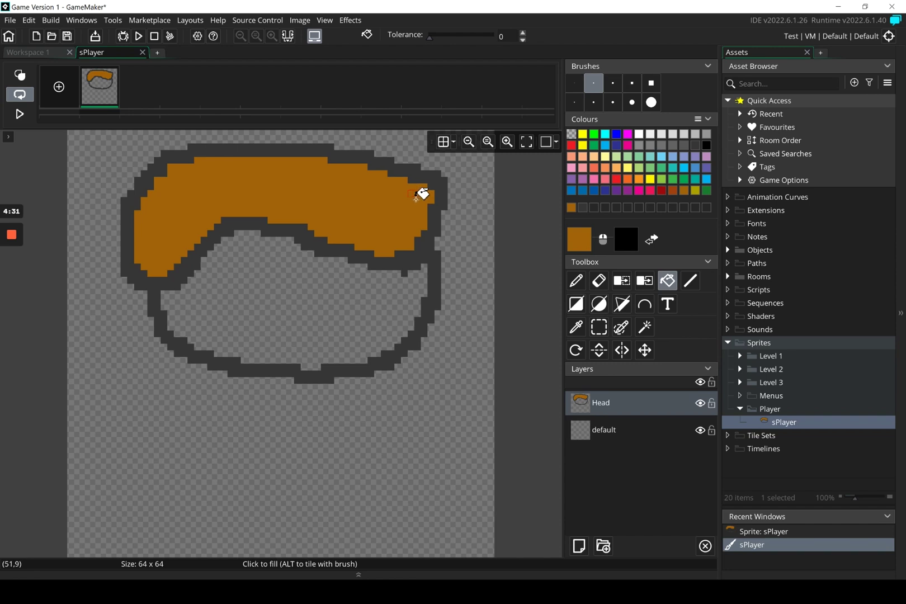
Change the primary colour to a darker brown, hex 663F0A, by setting its Val to 40
{"action": "left_click", "coordinate": [580, 235]}
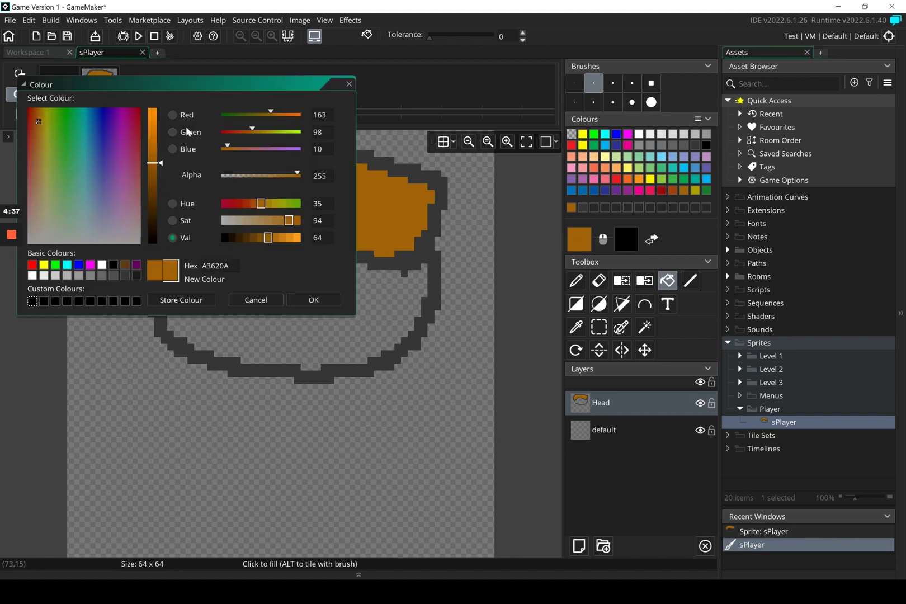
{"action": "left_click_drag", "start_coordinate": [201, 84], "coordinate": [332, 169]}
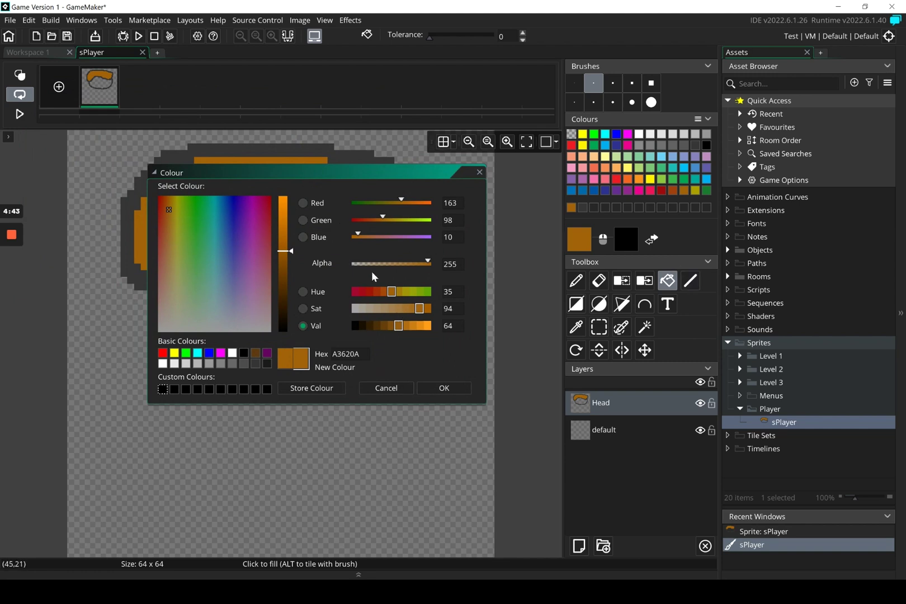
{"action": "left_click", "coordinate": [390, 328]}
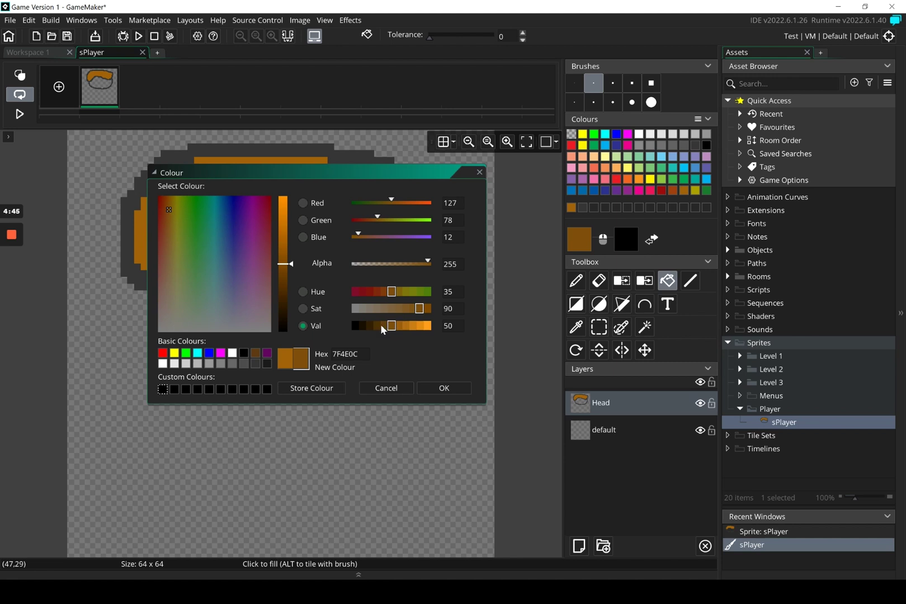
{"action": "left_click", "coordinate": [383, 329]}
{"action": "left_click", "coordinate": [390, 327]}
{"action": "left_click", "coordinate": [403, 326]}
{"action": "left_click", "coordinate": [418, 326]}
{"action": "left_click", "coordinate": [421, 328]}
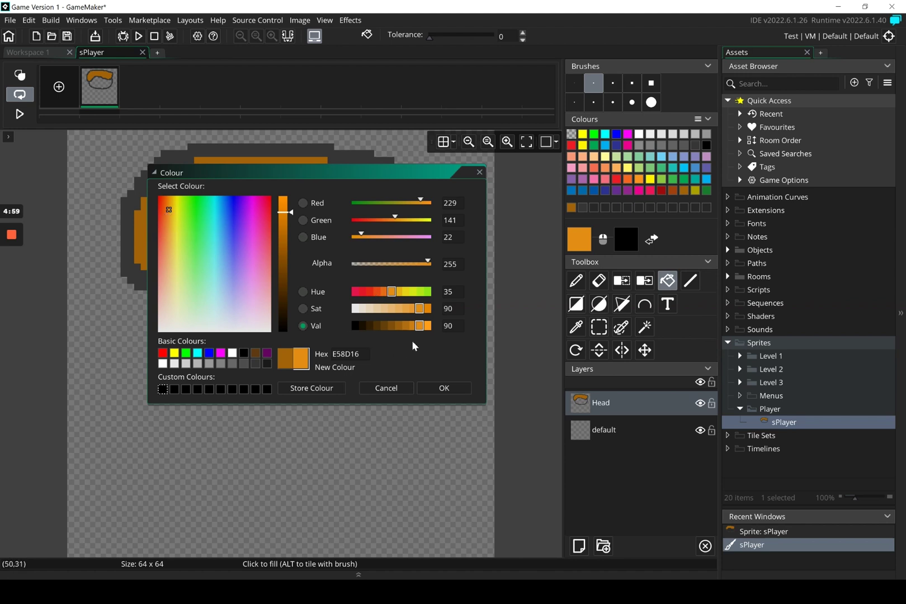
{"action": "left_click", "coordinate": [406, 326]}
{"action": "left_click_drag", "start_coordinate": [399, 325], "coordinate": [384, 326]}
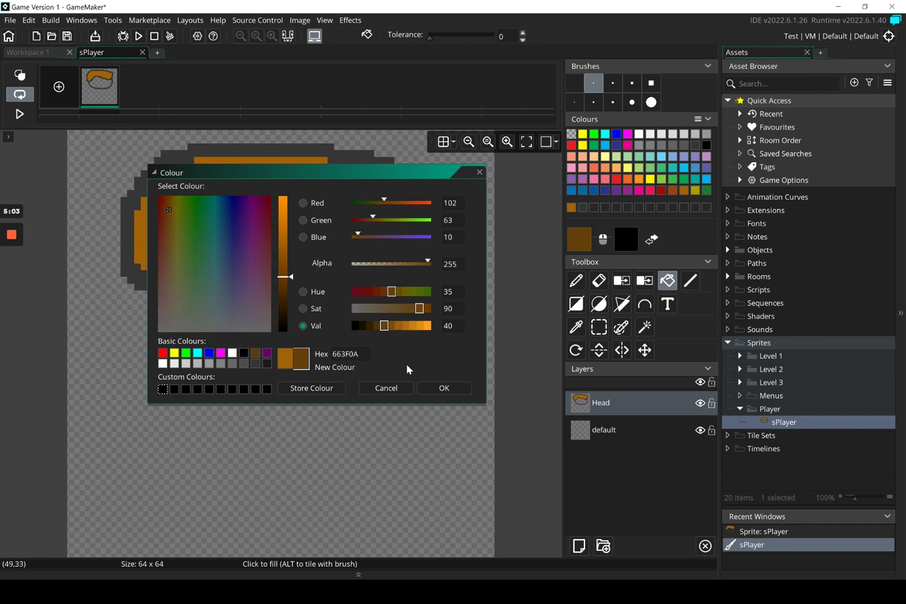
{"action": "left_click", "coordinate": [445, 389]}
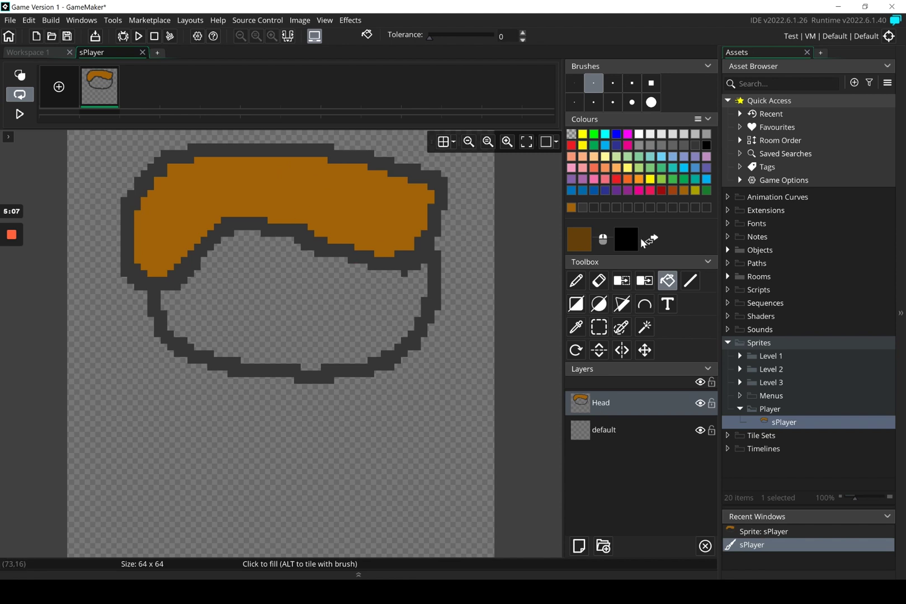
Fill the hair with the dark brown and undo that fill
{"action": "left_click", "coordinate": [384, 200]}
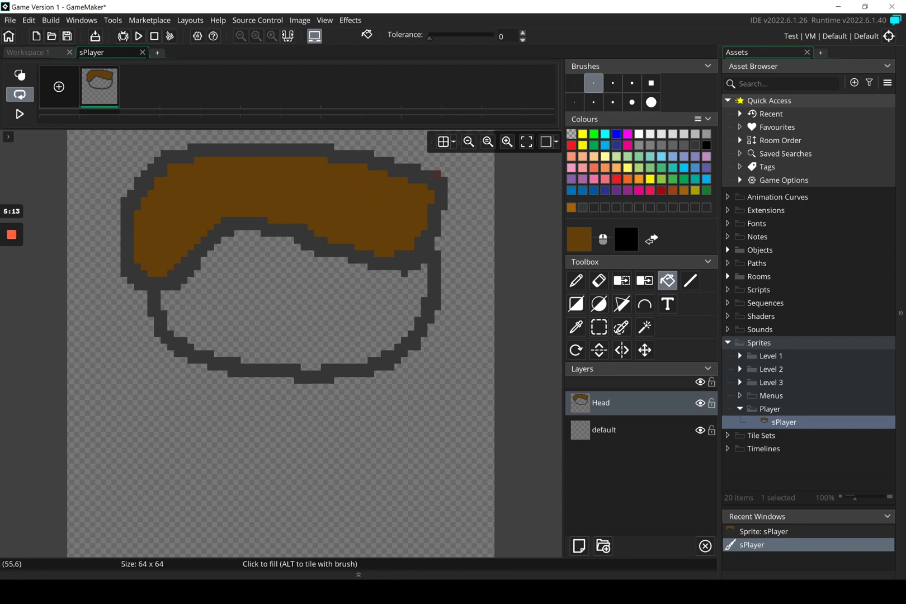
{"action": "left_click", "coordinate": [34, 22]}
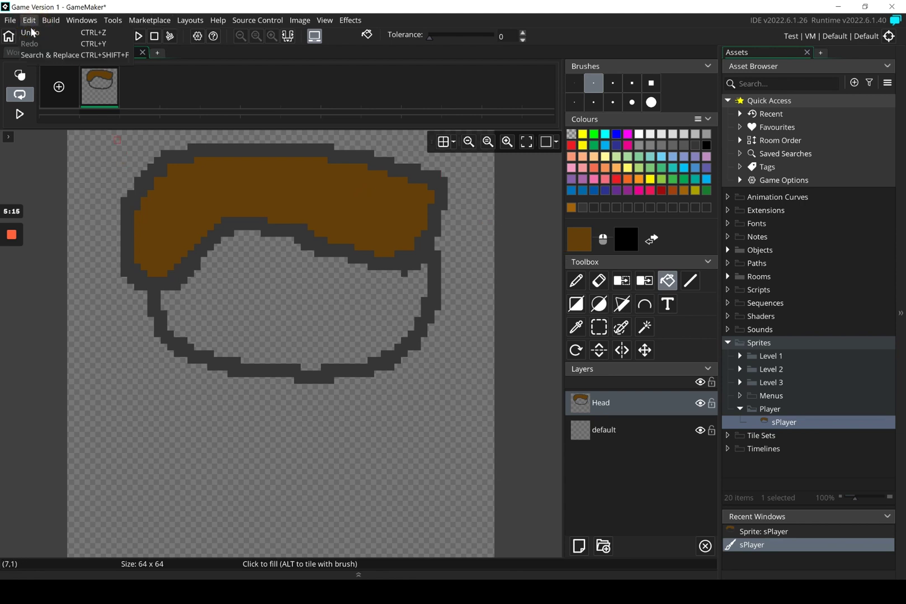
{"action": "left_click", "coordinate": [34, 35]}
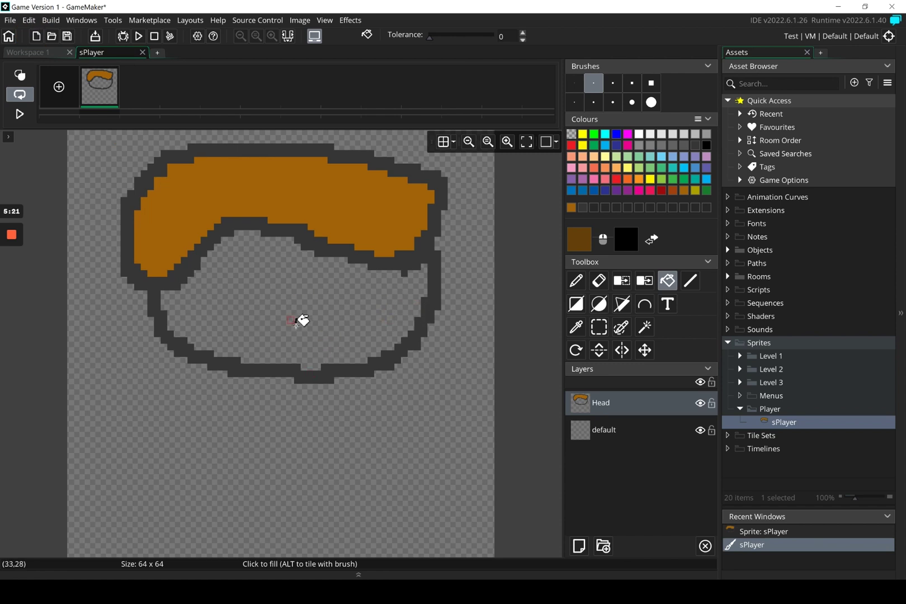
Fill the face area with the palette's light peach skin colour and switch back to the Paintbrush tool
{"action": "left_click", "coordinate": [584, 157]}
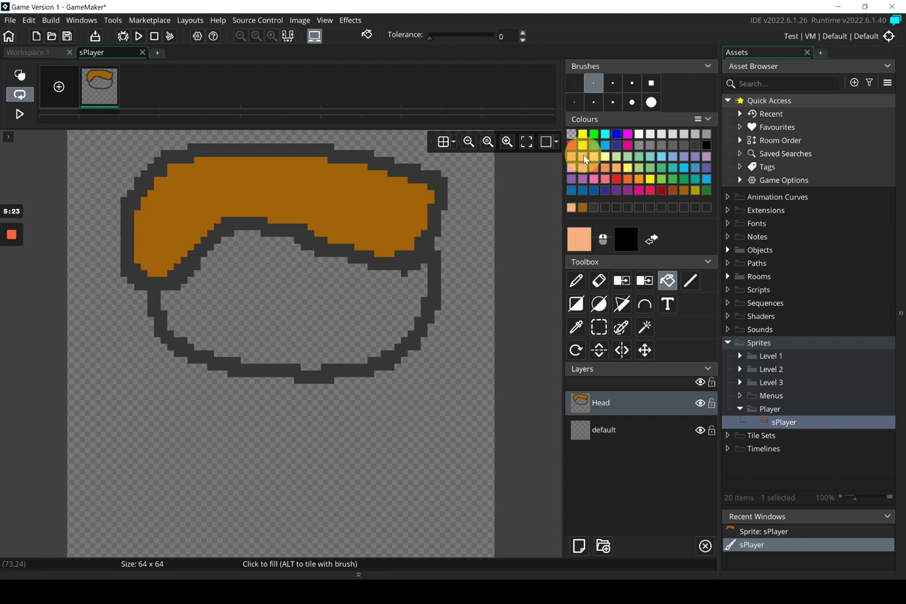
{"action": "left_click", "coordinate": [314, 268]}
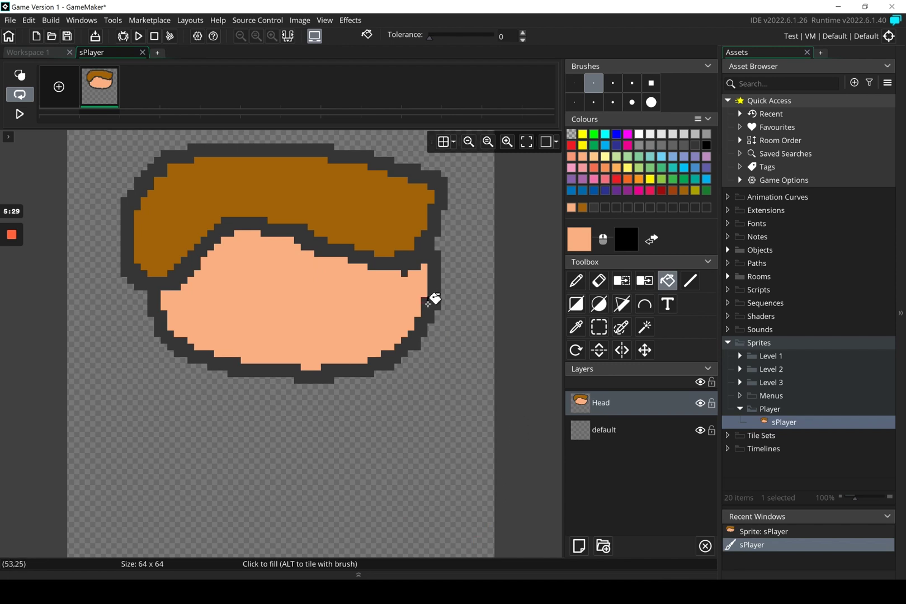
{"action": "left_click", "coordinate": [576, 281]}
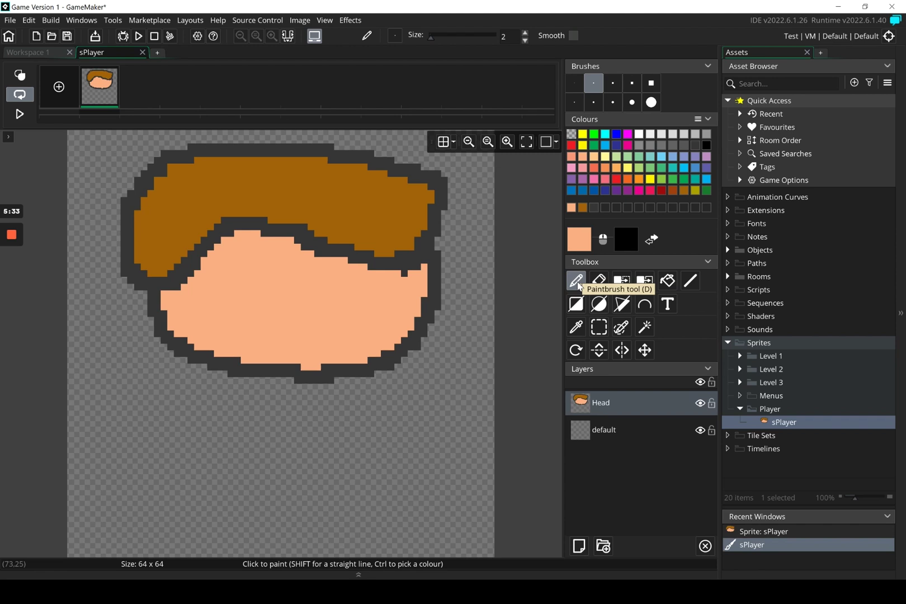
Stamp two dark grey square eyes on the face with the brush size set to 4
{"action": "left_click", "coordinate": [699, 144]}
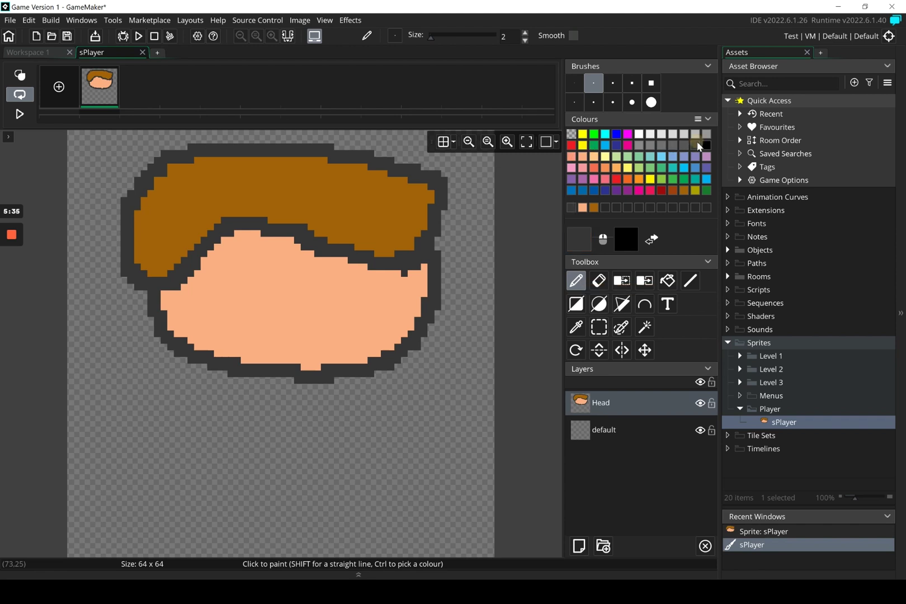
{"action": "left_click", "coordinate": [614, 83]}
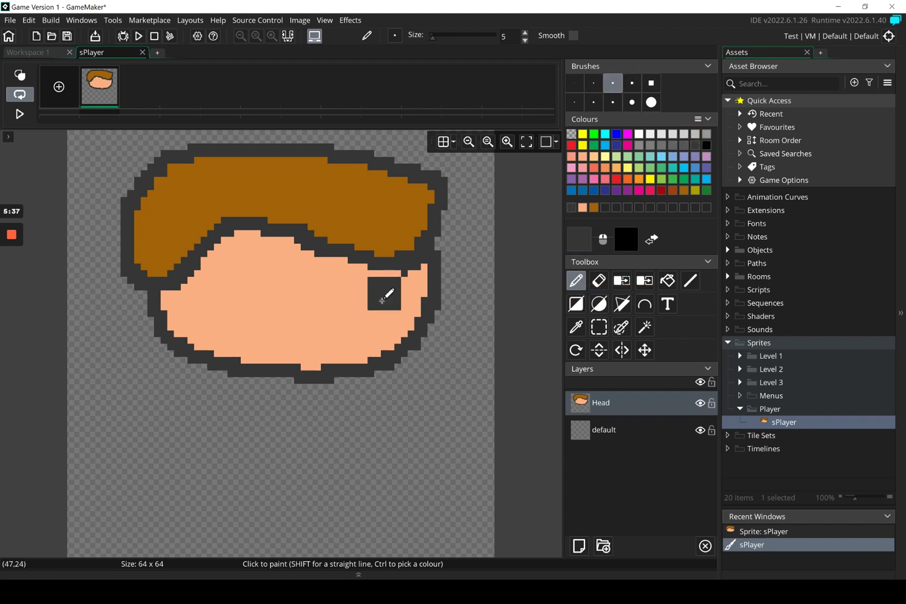
{"action": "left_click", "coordinate": [525, 40]}
{"action": "left_click", "coordinate": [377, 296]}
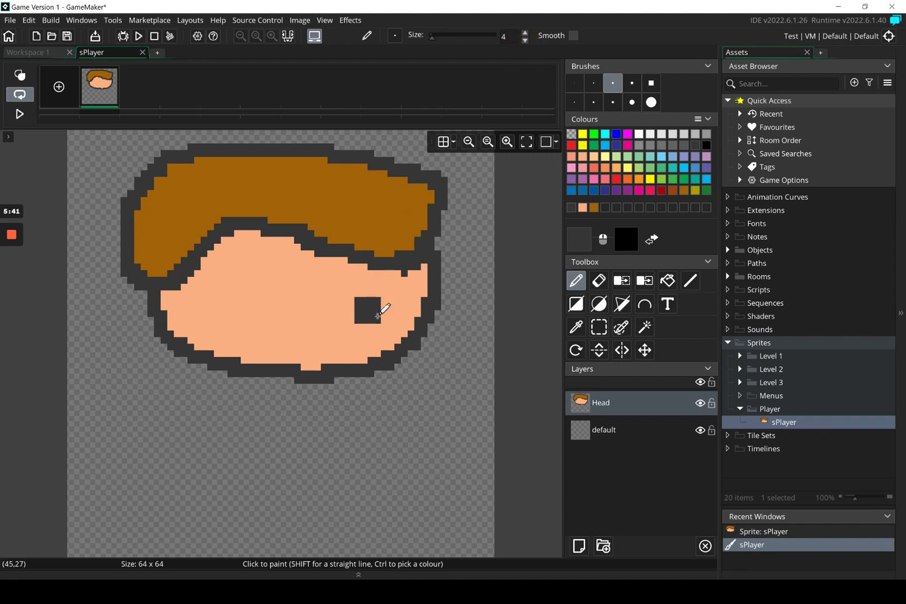
{"action": "left_click", "coordinate": [320, 300]}
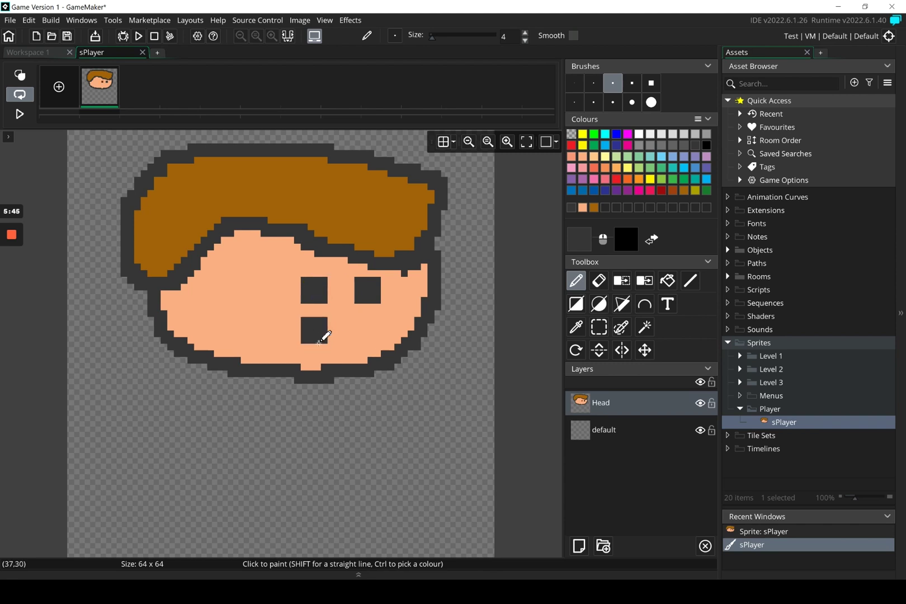
Reduce the brush size to 3 and paint a dark grey smiling mouth below the eyes
{"action": "left_click", "coordinate": [525, 41]}
{"action": "mouse_move", "coordinate": [296, 333]}
{"action": "left_mouse_down"}
{"action": "mouse_move", "coordinate": [392, 339]}
{"action": "mouse_move", "coordinate": [398, 320]}
{"action": "left_mouse_up"}
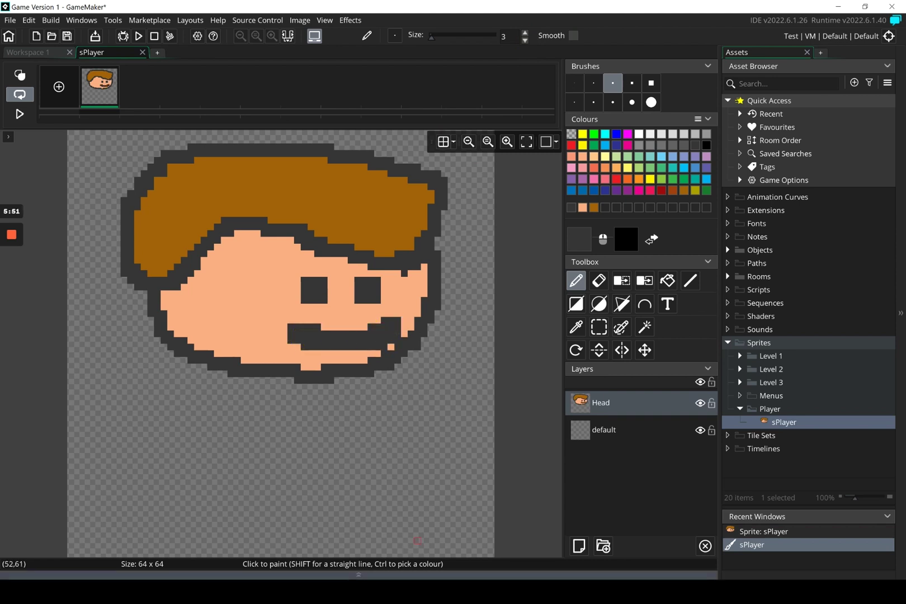
{"action": "left_click", "coordinate": [392, 261]}
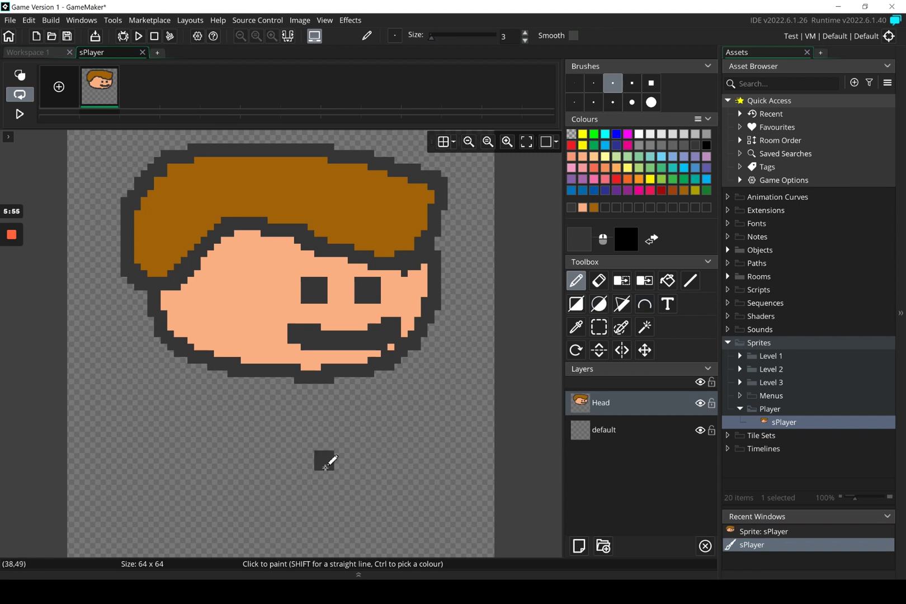
Add a new layer between Head and default and name it Body
{"action": "left_click", "coordinate": [577, 546]}
{"action": "left_click_drag", "start_coordinate": [606, 410], "coordinate": [613, 439]}
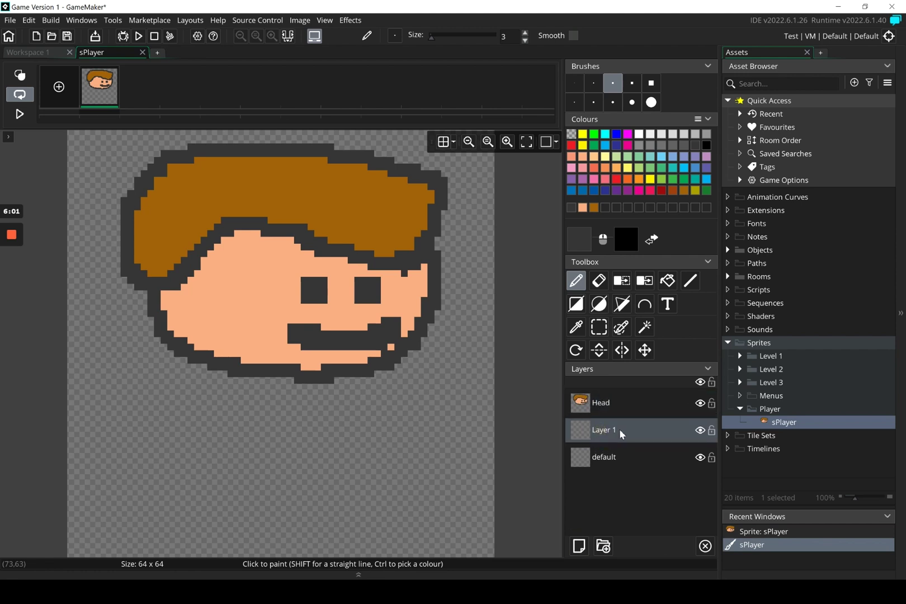
{"action": "double_click", "coordinate": [610, 433]}
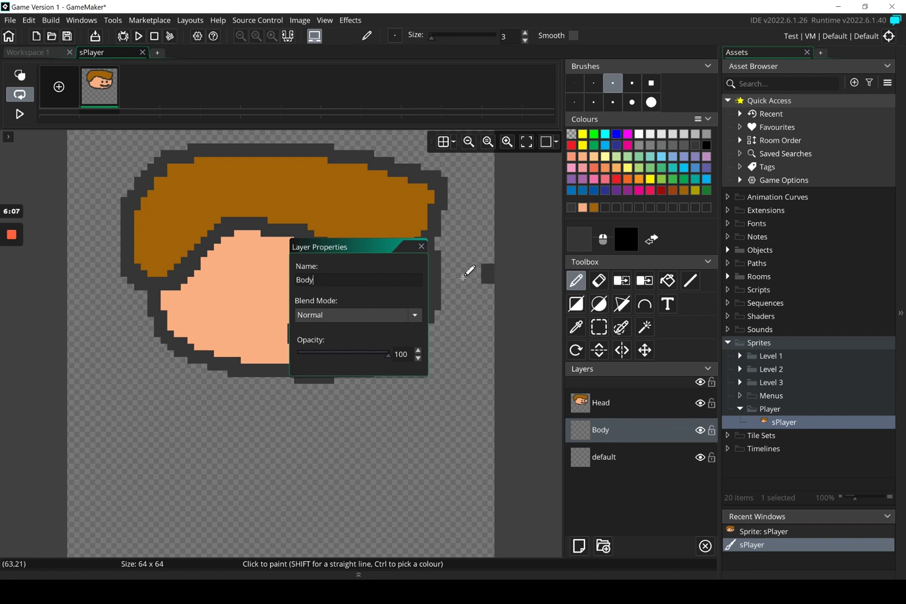
{"action": "left_click", "coordinate": [421, 247]}
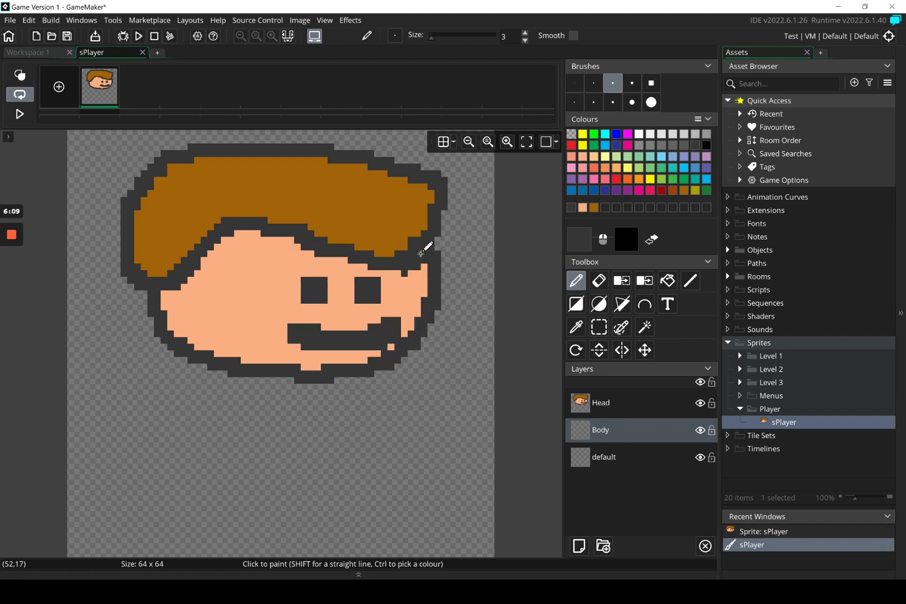
Paint a U-shaped dark grey body outline beneath the head on the Body layer with the size 3 brush
{"action": "left_click", "coordinate": [576, 282]}
{"action": "left_click", "coordinate": [571, 208]}
{"action": "left_click", "coordinate": [210, 376]}
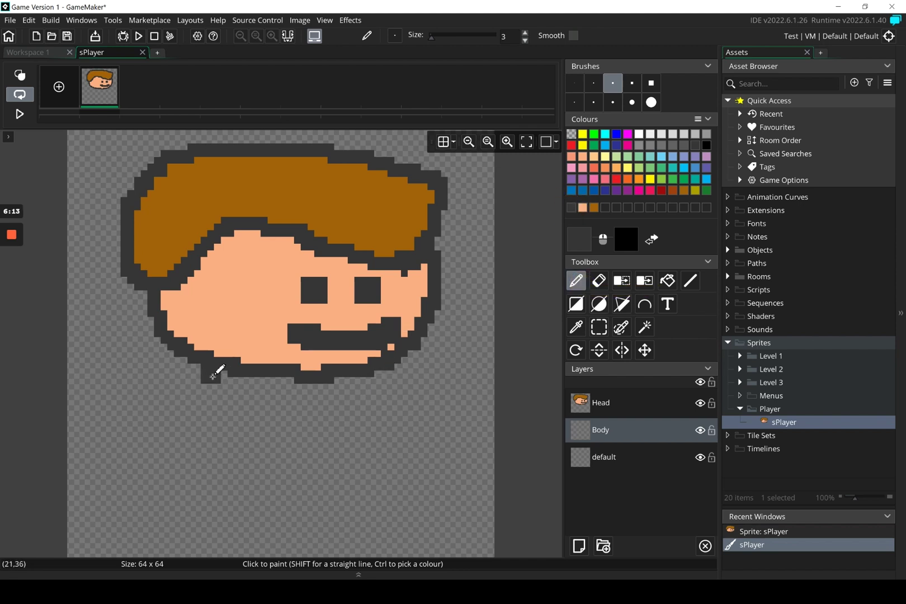
{"action": "mouse_move", "coordinate": [213, 379]}
{"action": "left_mouse_down"}
{"action": "mouse_move", "coordinate": [215, 428]}
{"action": "mouse_move", "coordinate": [292, 482]}
{"action": "mouse_move", "coordinate": [361, 487]}
{"action": "mouse_move", "coordinate": [412, 410]}
{"action": "mouse_move", "coordinate": [413, 342]}
{"action": "left_mouse_up"}
{"action": "left_click", "coordinate": [401, 464]}
{"action": "key", "text": "ctrl+z"}
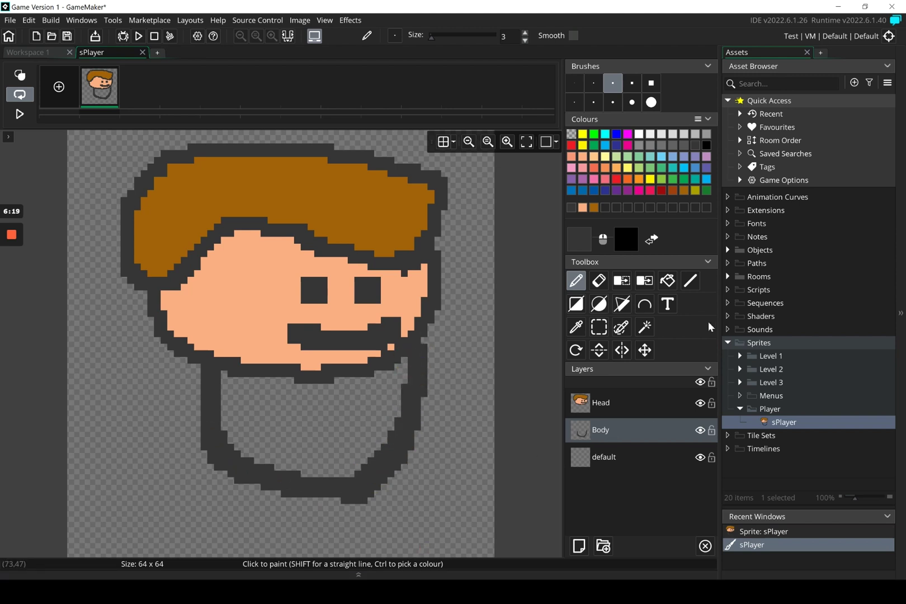
Try to fill the body with the palette's medium blue using the Fill tool, and undo the fill
{"action": "left_click", "coordinate": [668, 280]}
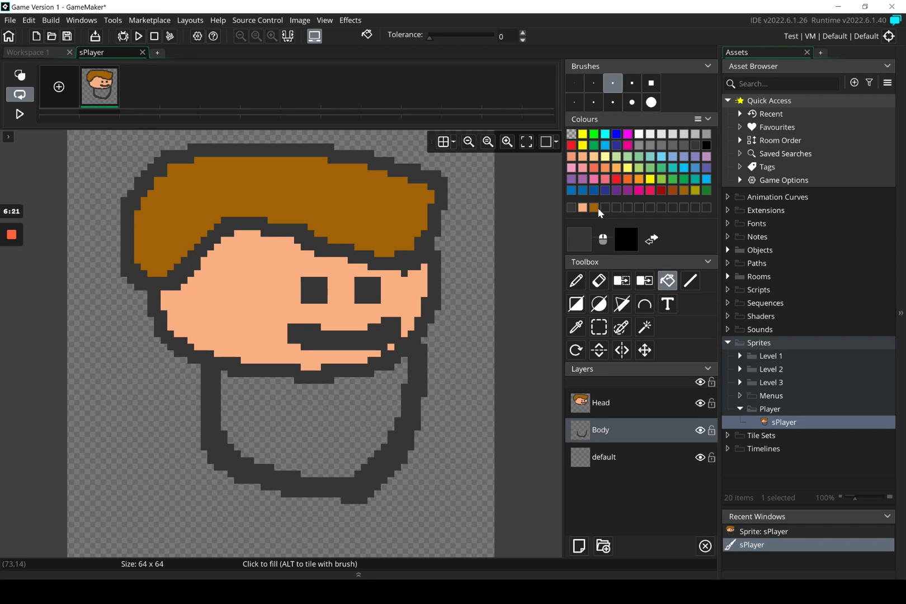
{"action": "left_click", "coordinate": [696, 168]}
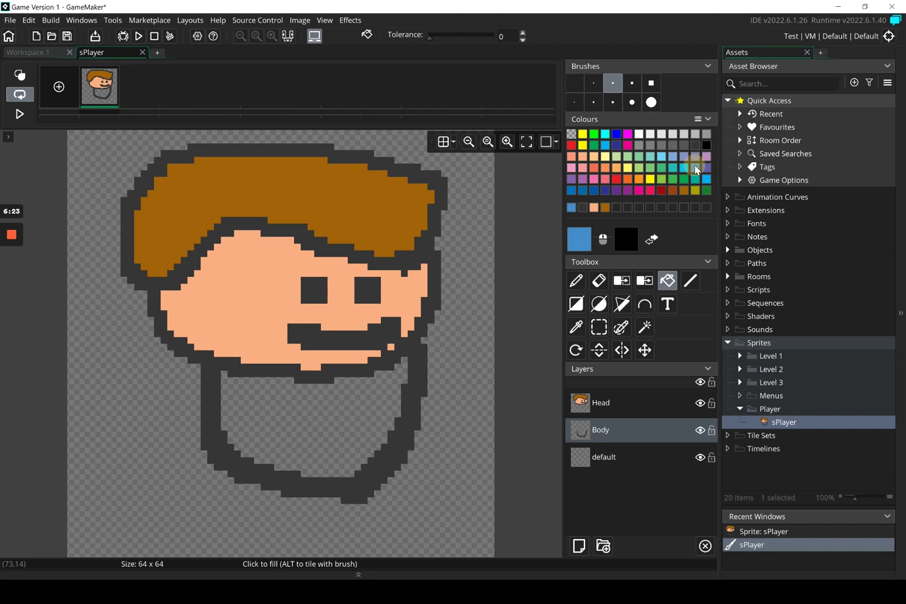
{"action": "left_click", "coordinate": [303, 426]}
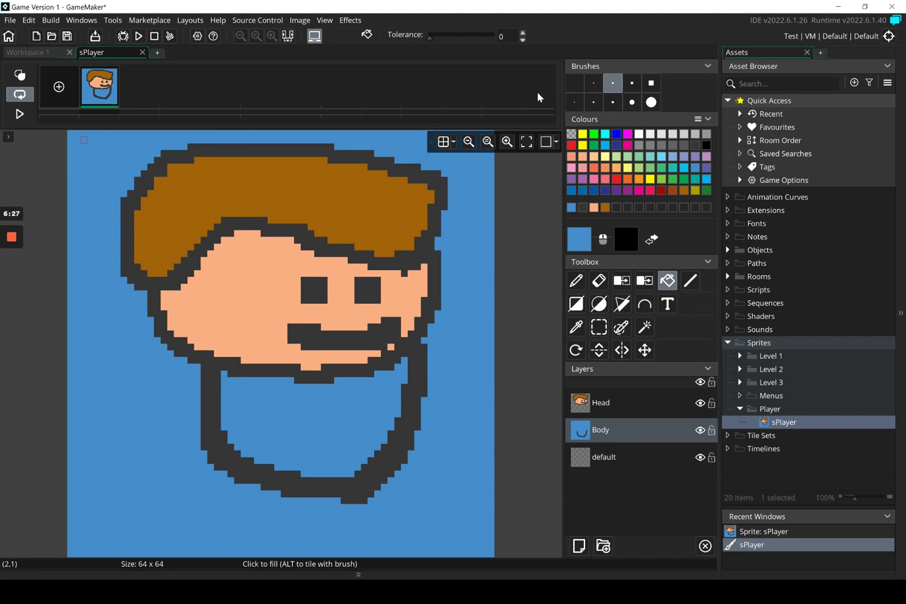
{"action": "key", "text": "ctrl+z"}
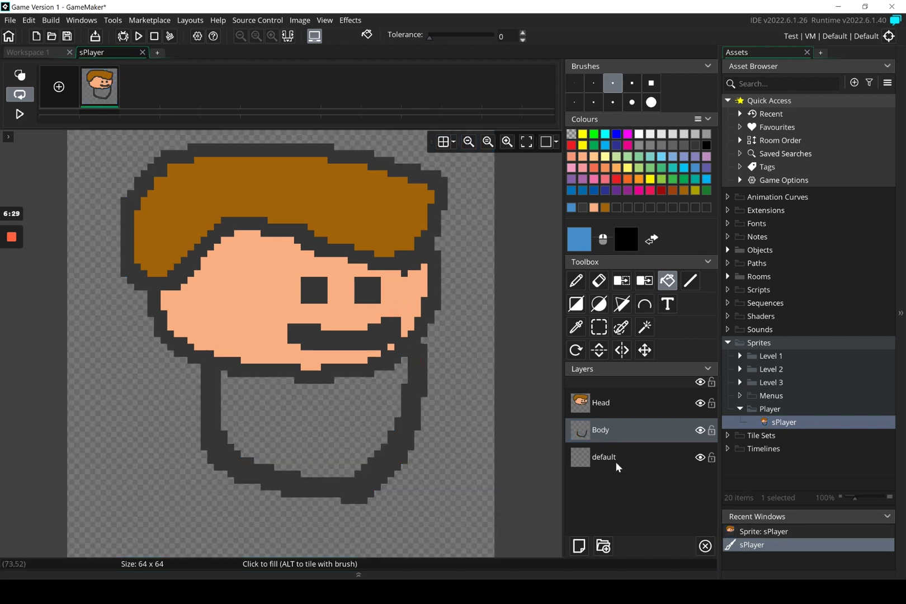
Hide the Head layer, try the blue fill inside the body outline again and undo it
{"action": "left_click", "coordinate": [700, 403]}
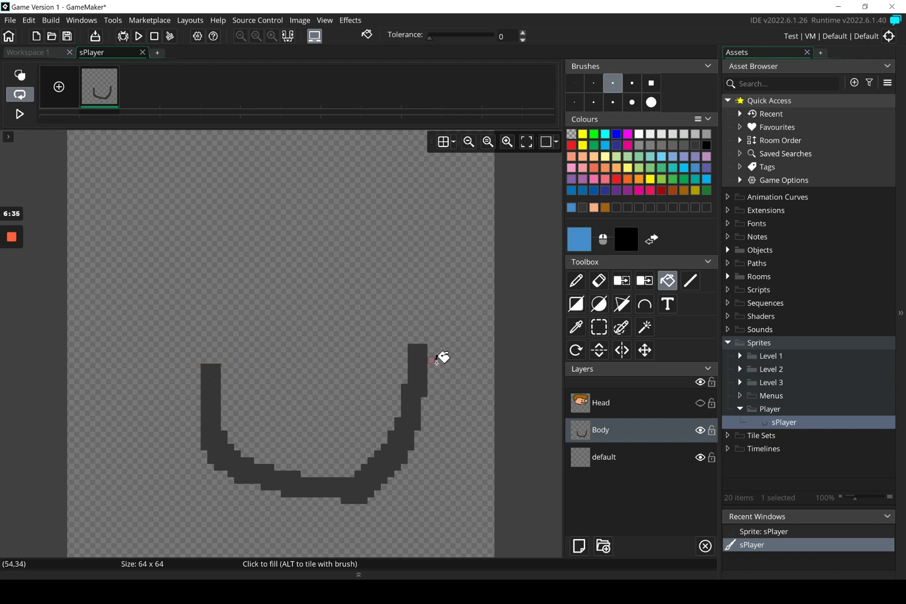
{"action": "left_click", "coordinate": [344, 385]}
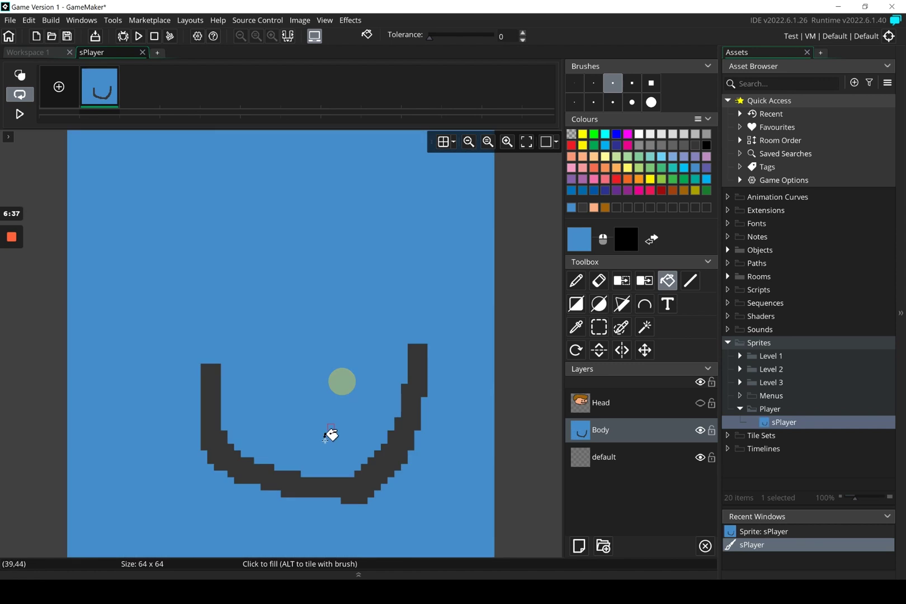
{"action": "key", "text": "ctrl+z"}
Close the top of the body outline with a straight dark grey Paintbrush line between its two upper ends
{"action": "key", "text": "ctrl+plus"}
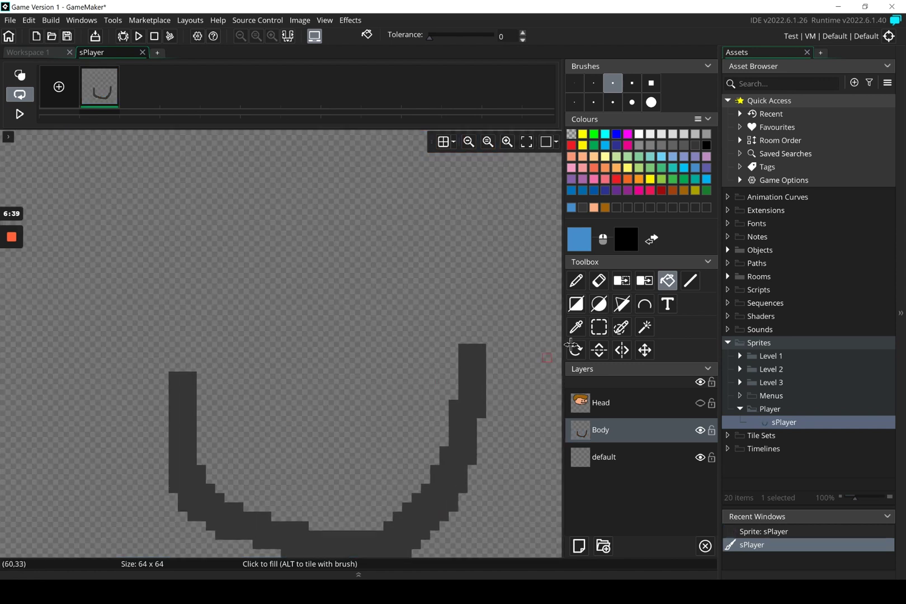
{"action": "left_click", "coordinate": [576, 281]}
{"action": "left_click", "coordinate": [583, 208]}
{"action": "left_click", "coordinate": [80, 376]}
{"action": "key", "text": "ctrl+z"}
{"action": "left_click", "coordinate": [174, 361]}
{"action": "key", "text": "ctrl+z"}
{"action": "left_click_drag", "start_coordinate": [182, 361], "coordinate": [467, 358]}
{"action": "left_click", "coordinate": [221, 183]}
{"action": "scroll", "coordinate": [293, 217], "scroll_direction": "down", "scroll_amount": 3}
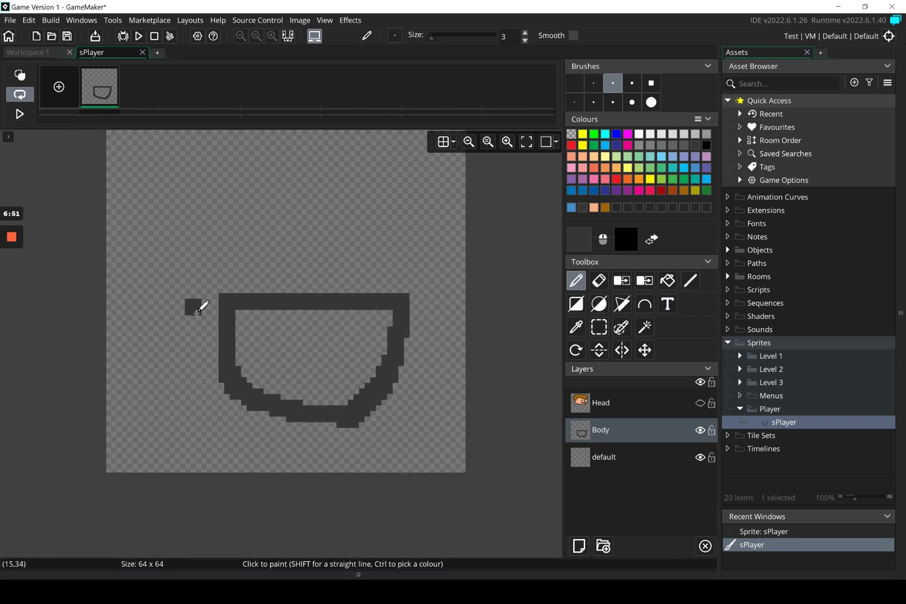
Fill the closed body outline with the recent blue and make the Head layer visible again
{"action": "left_click", "coordinate": [676, 283]}
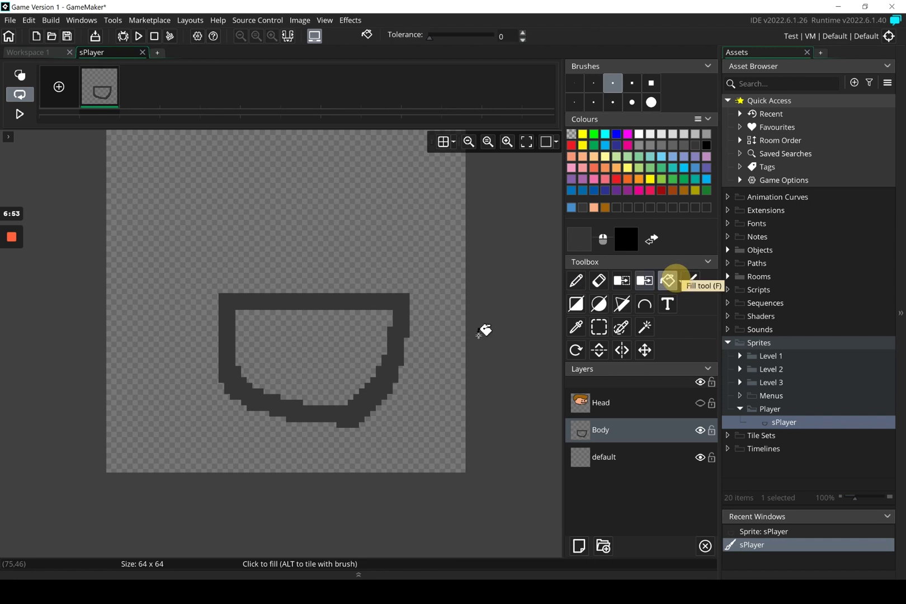
{"action": "left_click", "coordinate": [571, 208]}
{"action": "left_click", "coordinate": [240, 340]}
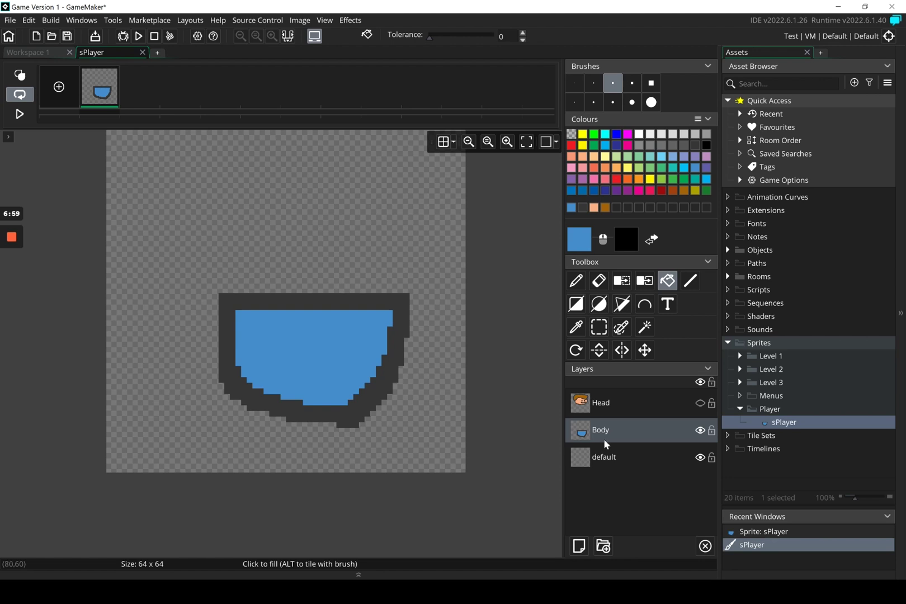
{"action": "left_click", "coordinate": [701, 404]}
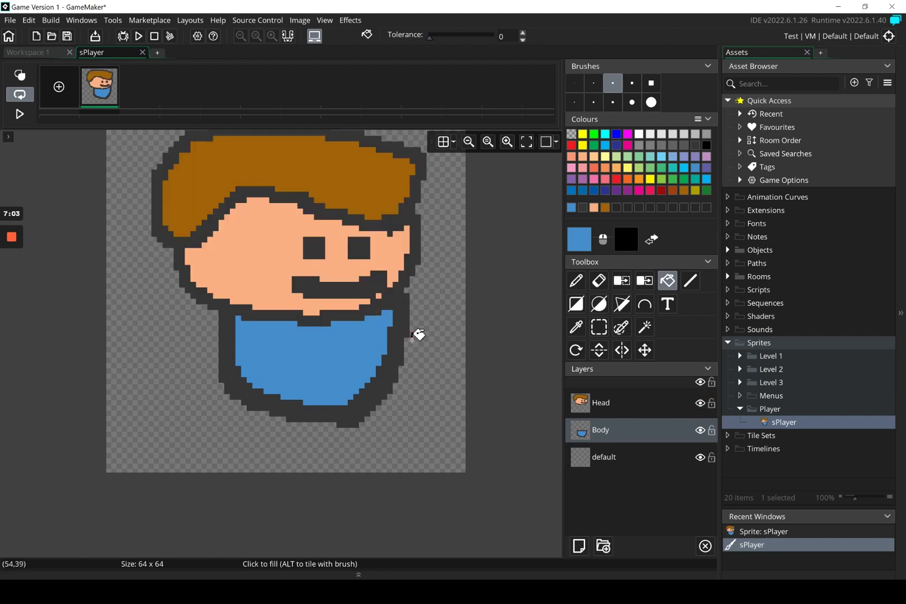
{"action": "scroll", "coordinate": [417, 336], "scroll_direction": "up", "scroll_amount": 2}
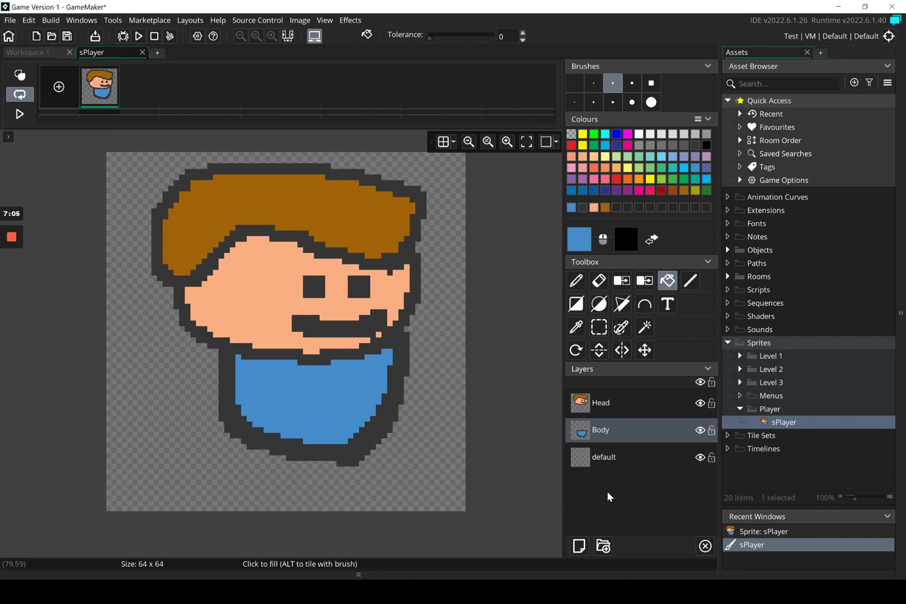
Add a new layer between Body and default and name it Legs
{"action": "left_click", "coordinate": [580, 547]}
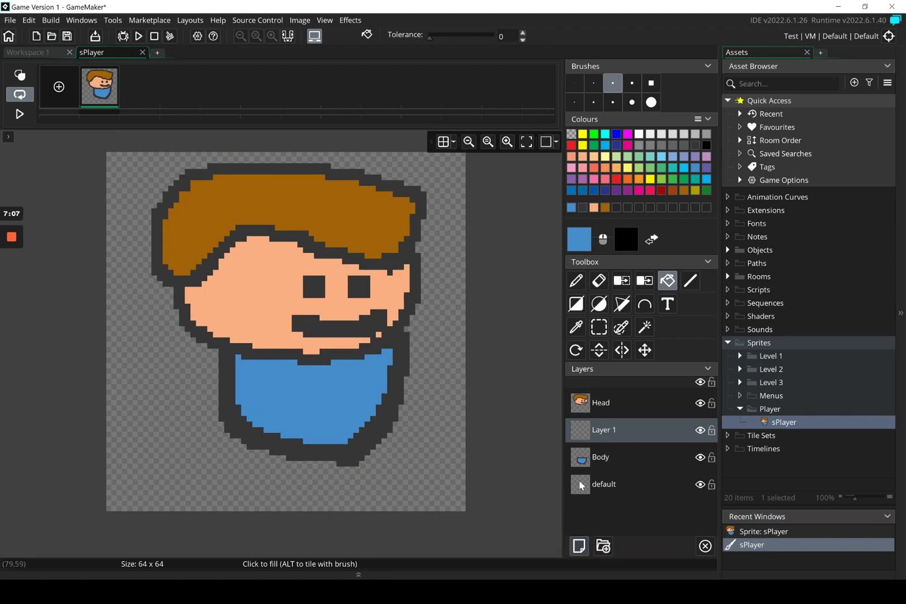
{"action": "left_click_drag", "start_coordinate": [604, 425], "coordinate": [600, 457]}
{"action": "left_click", "coordinate": [600, 457]}
{"action": "right_click", "coordinate": [600, 457]}
{"action": "left_click", "coordinate": [602, 461]}
{"action": "left_click", "coordinate": [311, 280]}
{"action": "type", "text": "Legs"}
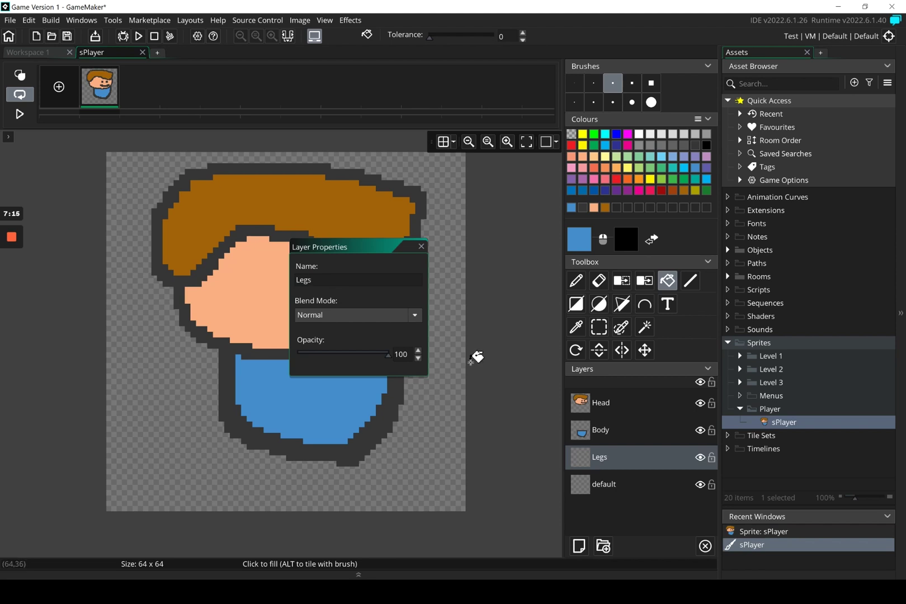
{"action": "left_click", "coordinate": [423, 247]}
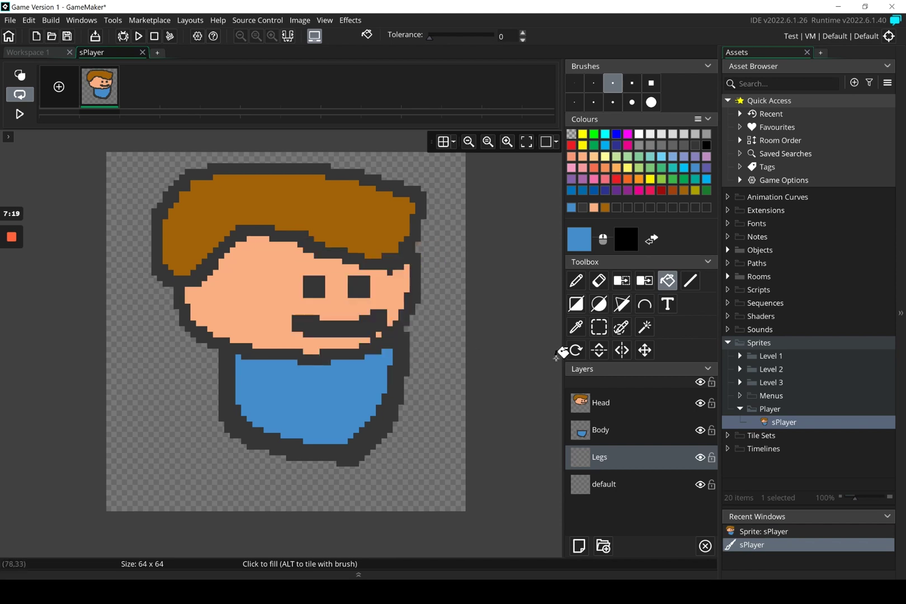
Shift the Head layer's artwork slightly up and right, and the Body layer's artwork slightly down and left
{"action": "left_click", "coordinate": [618, 403]}
{"action": "left_click", "coordinate": [645, 351]}
{"action": "mouse_move", "coordinate": [331, 298]}
{"action": "left_mouse_down"}
{"action": "mouse_move", "coordinate": [326, 264]}
{"action": "mouse_move", "coordinate": [347, 312]}
{"action": "mouse_move", "coordinate": [300, 304]}
{"action": "mouse_move", "coordinate": [327, 307]}
{"action": "mouse_move", "coordinate": [368, 292]}
{"action": "mouse_move", "coordinate": [329, 294]}
{"action": "mouse_move", "coordinate": [336, 286]}
{"action": "left_mouse_up"}
{"action": "left_click", "coordinate": [587, 431]}
{"action": "left_click_drag", "start_coordinate": [398, 374], "coordinate": [386, 394]}
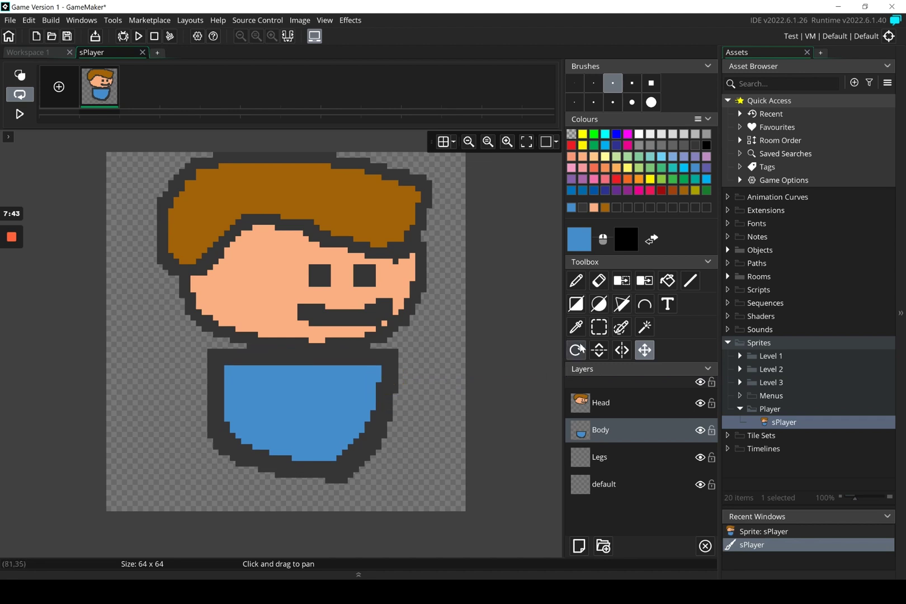
Select the blue body on the Body layer with a rectangular selection and cut it into a custom brush
{"action": "left_click", "coordinate": [599, 328]}
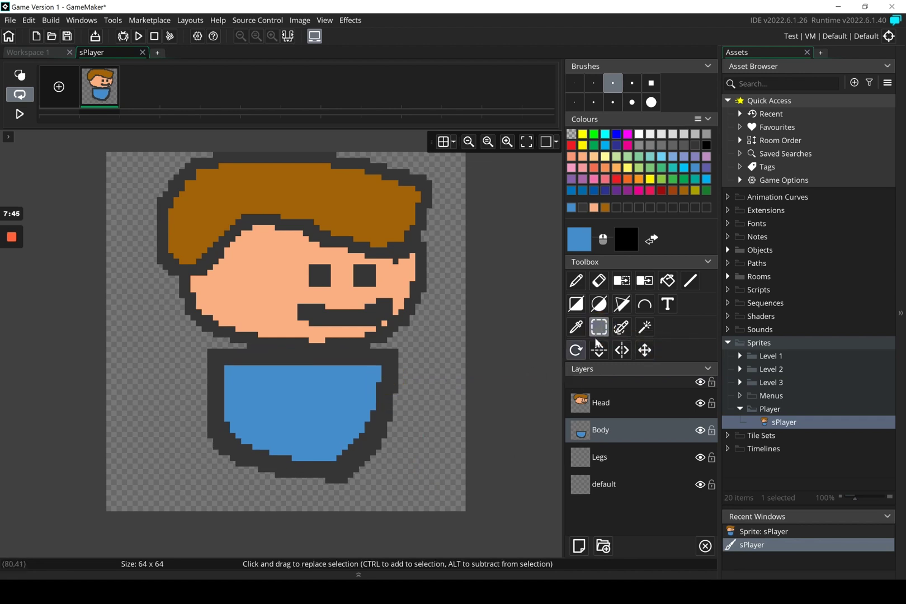
{"action": "left_click_drag", "start_coordinate": [421, 489], "coordinate": [186, 337]}
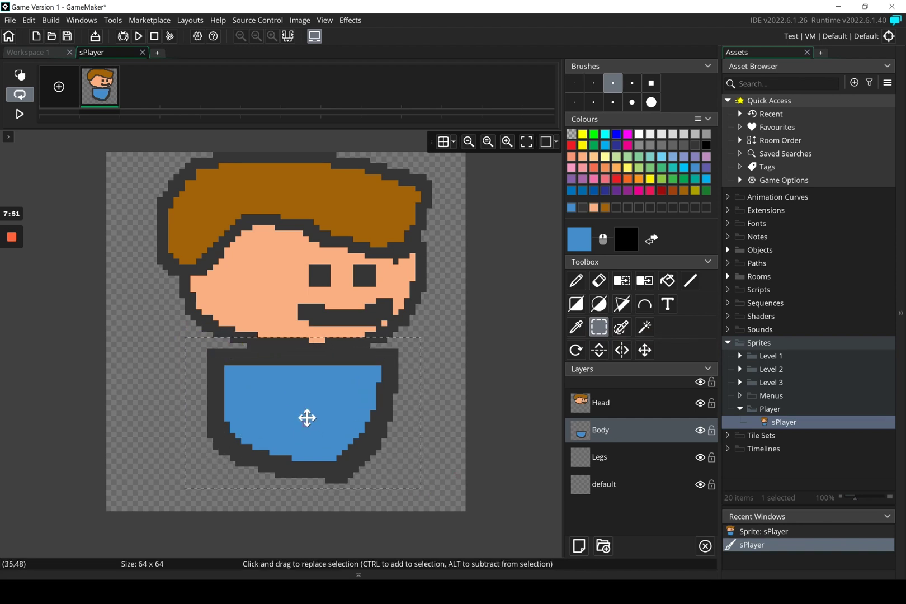
{"action": "key", "text": "ctrl+b"}
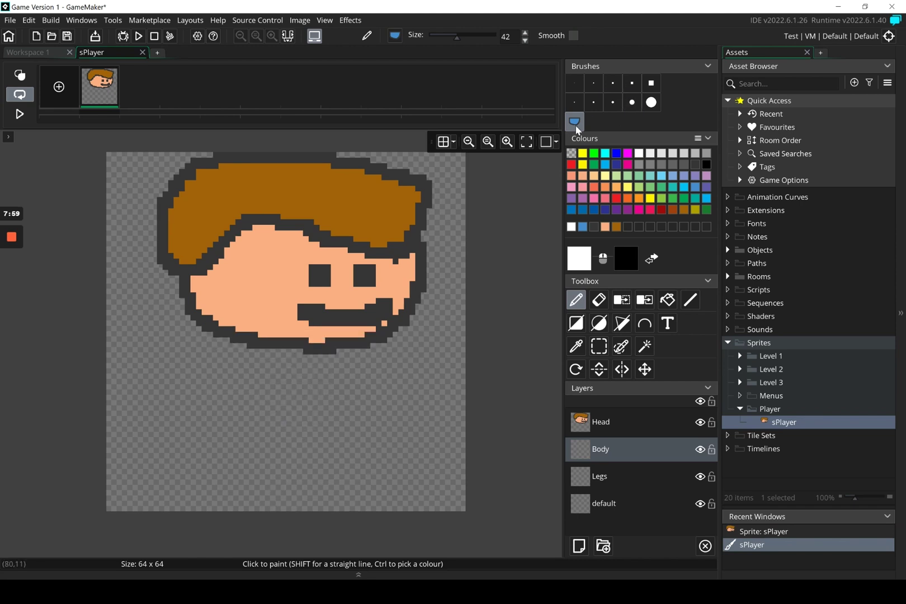
Scale the custom body brush down to size 35 and stamp it directly beneath the head
{"action": "left_click", "coordinate": [525, 41]}
{"action": "left_click", "coordinate": [525, 41]}
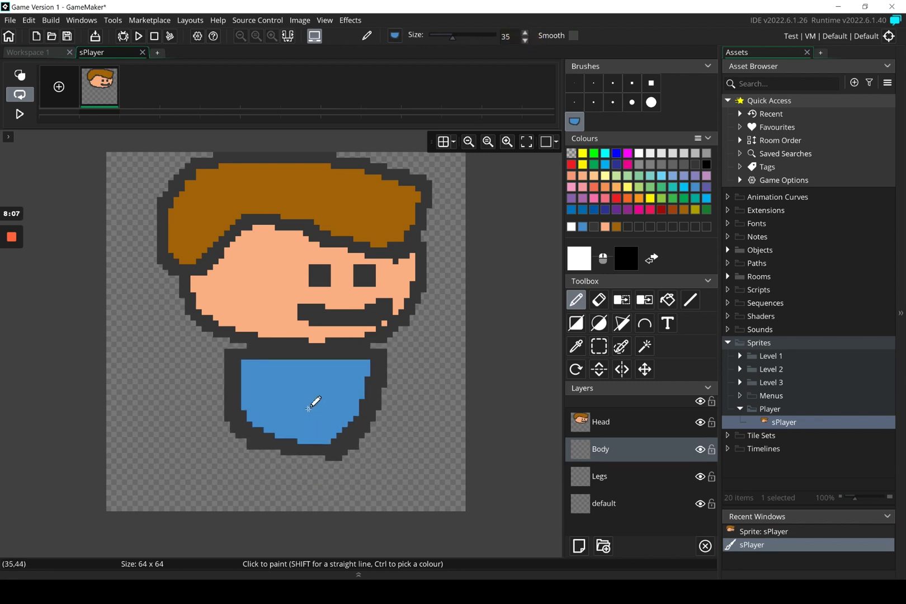
{"action": "left_click", "coordinate": [309, 408]}
Paint two slanted dark grey legs below the body on the Legs layer with a small size 3 brush
{"action": "left_click", "coordinate": [600, 475]}
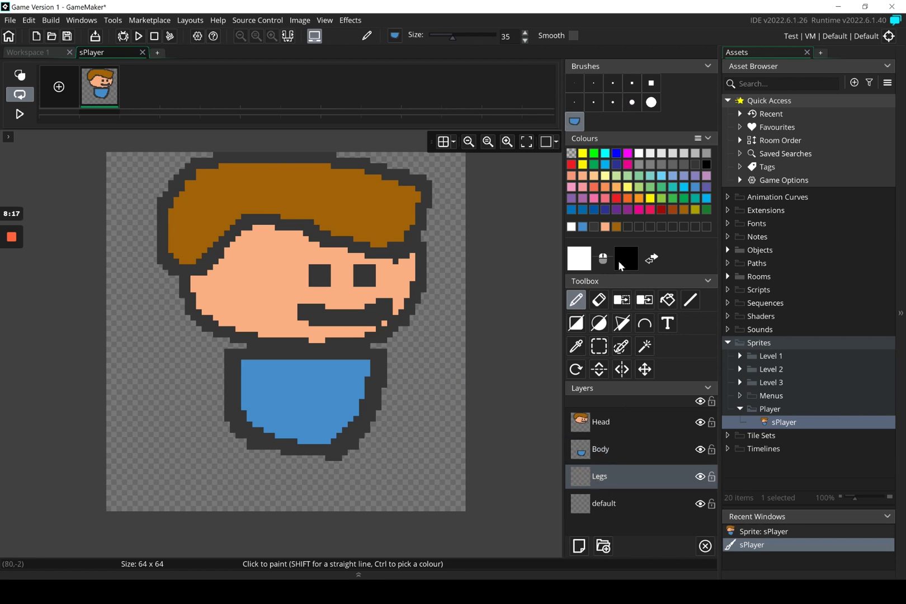
{"action": "left_click", "coordinate": [594, 228]}
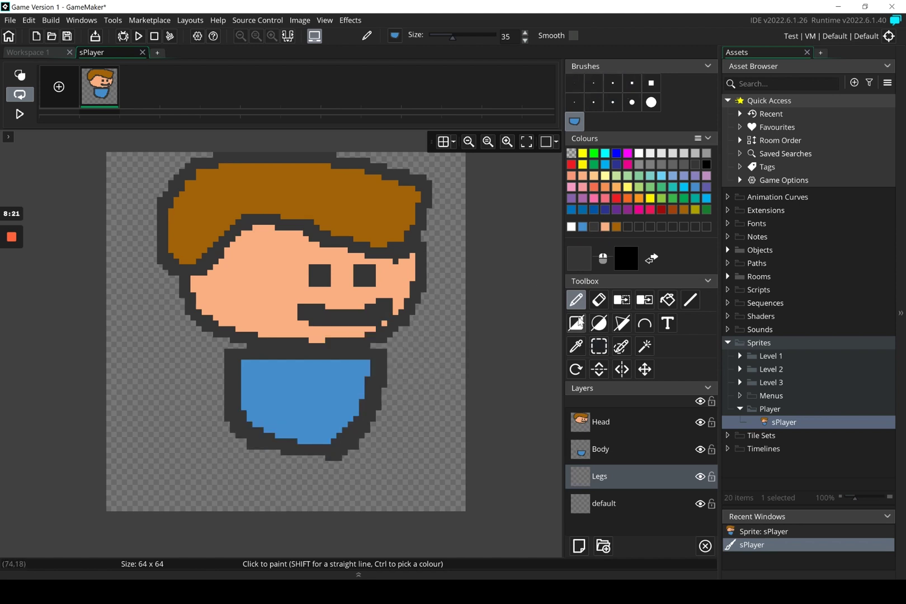
{"action": "left_click", "coordinate": [594, 82]}
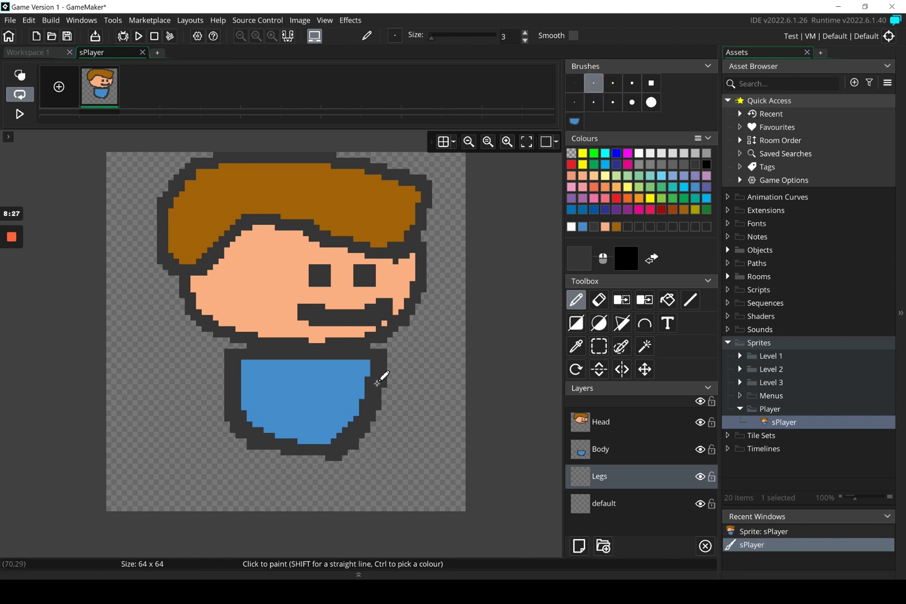
{"action": "left_click", "coordinate": [283, 456]}
{"action": "left_click_drag", "start_coordinate": [284, 455], "coordinate": [246, 502]}
{"action": "left_click_drag", "start_coordinate": [339, 449], "coordinate": [317, 504]}
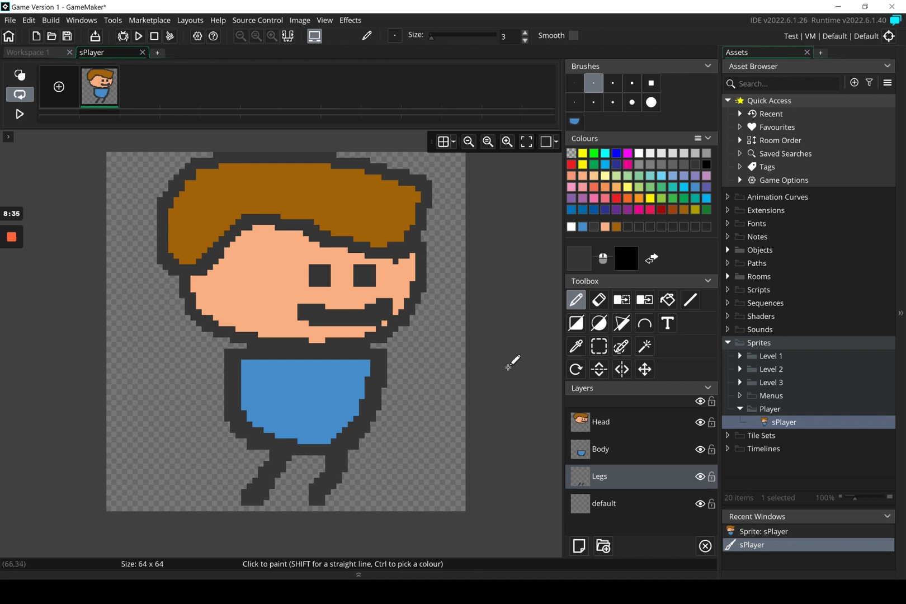
Paint a slanted dark grey arm down the middle of the blue torso on the Body layer with the size 3 brush
{"action": "left_click", "coordinate": [616, 451]}
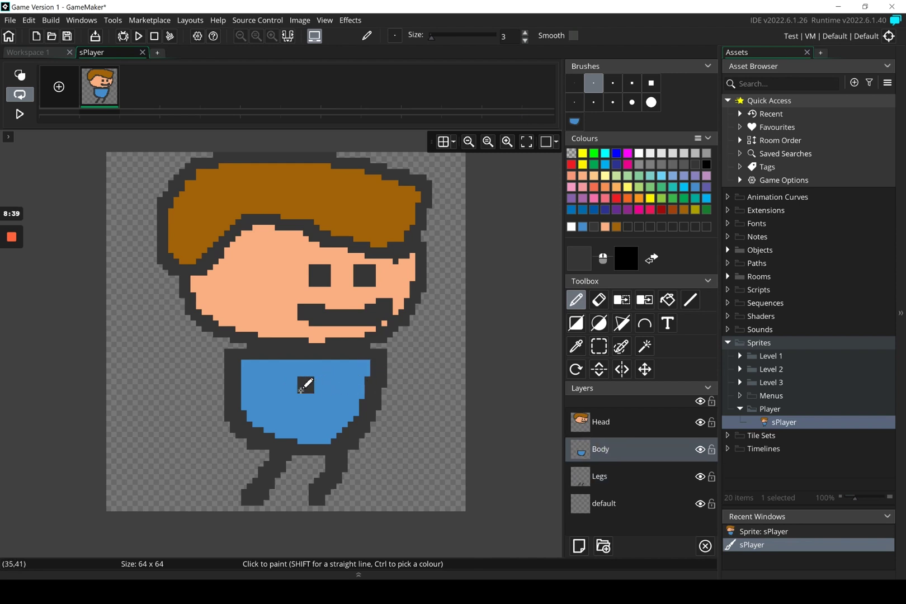
{"action": "left_click_drag", "start_coordinate": [297, 383], "coordinate": [322, 438]}
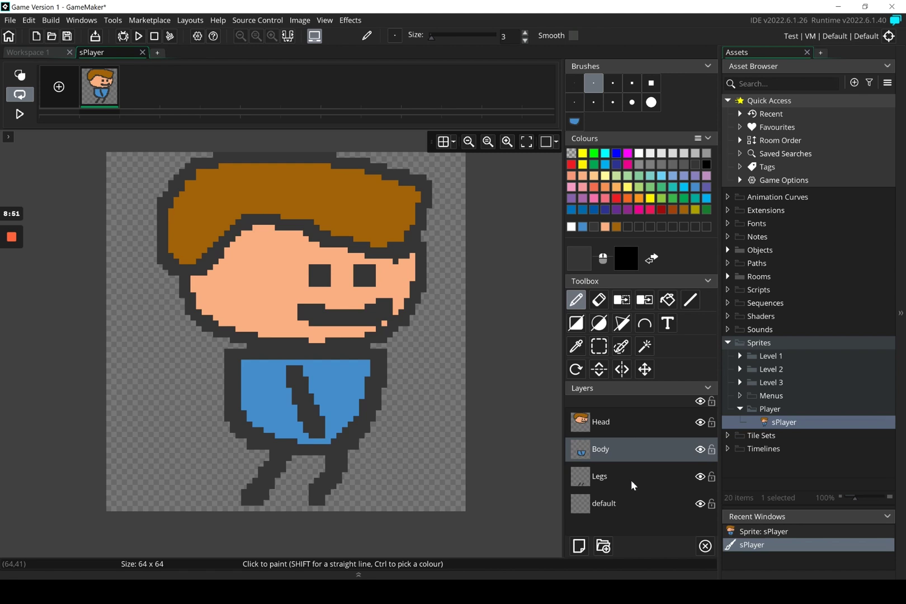
Copy the sprite's only frame and paste it as a second frame
{"action": "left_click", "coordinate": [90, 86]}
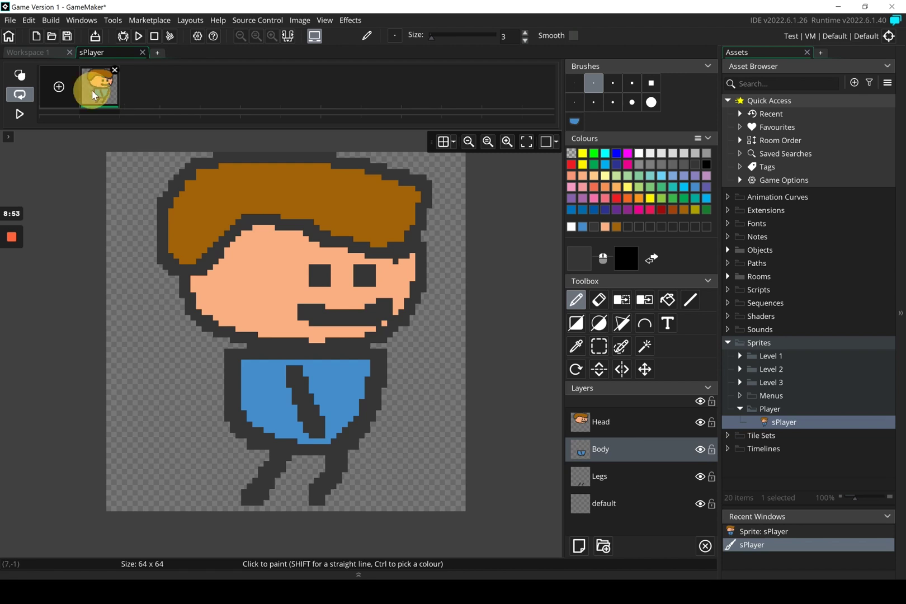
{"action": "right_click", "coordinate": [103, 97]}
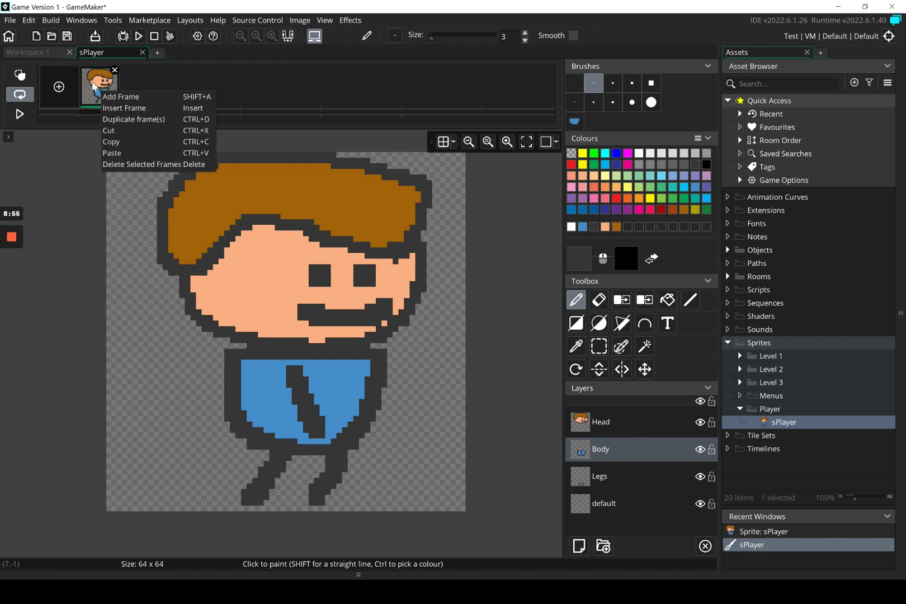
{"action": "left_click", "coordinate": [119, 141]}
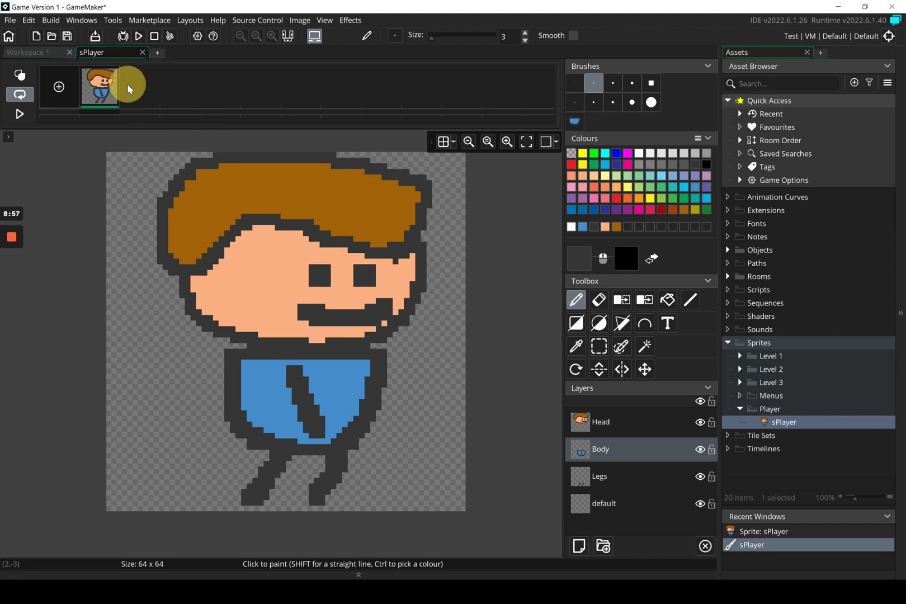
{"action": "right_click", "coordinate": [128, 90]}
{"action": "left_click", "coordinate": [148, 144]}
{"action": "left_click", "coordinate": [134, 95]}
{"action": "left_click", "coordinate": [103, 94]}
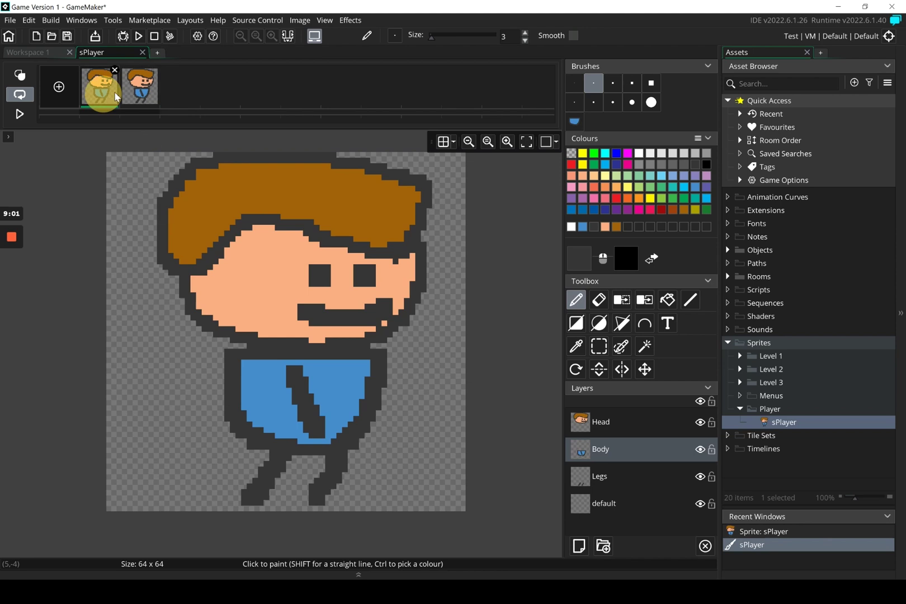
Duplicate the second frame to add a third one, and look through the three frames
{"action": "right_click", "coordinate": [130, 89]}
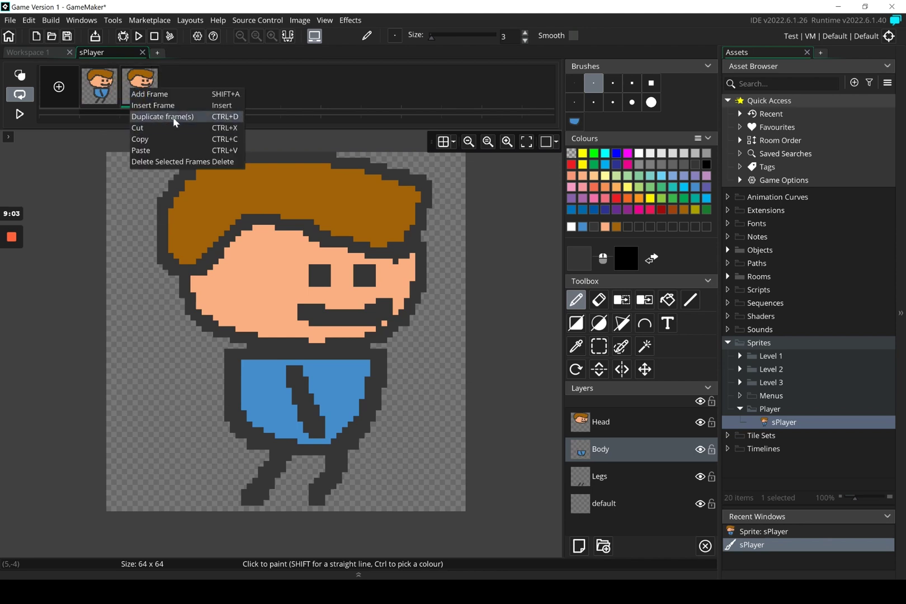
{"action": "left_click", "coordinate": [173, 117]}
{"action": "left_click", "coordinate": [178, 84]}
{"action": "left_click", "coordinate": [130, 88]}
{"action": "left_click", "coordinate": [93, 88]}
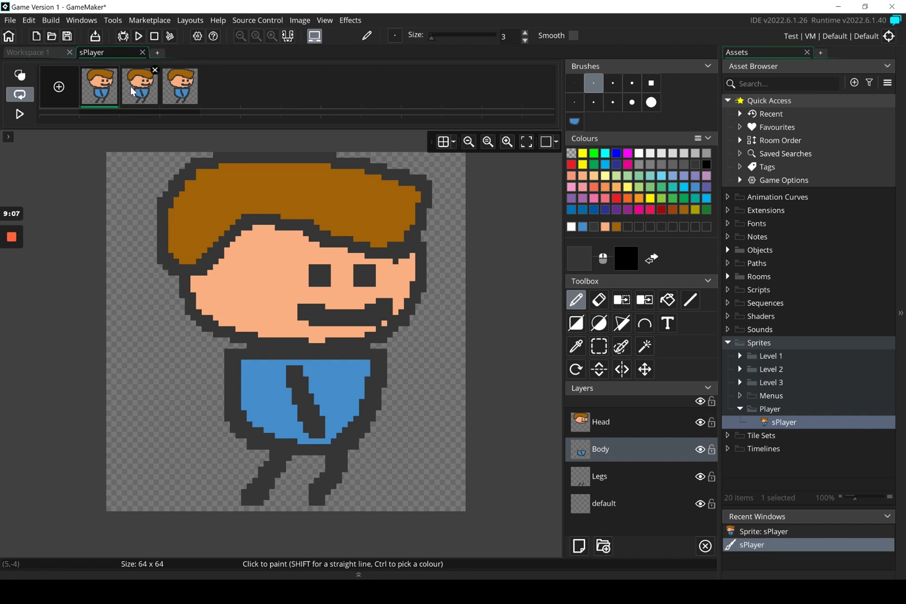
{"action": "left_click", "coordinate": [173, 86]}
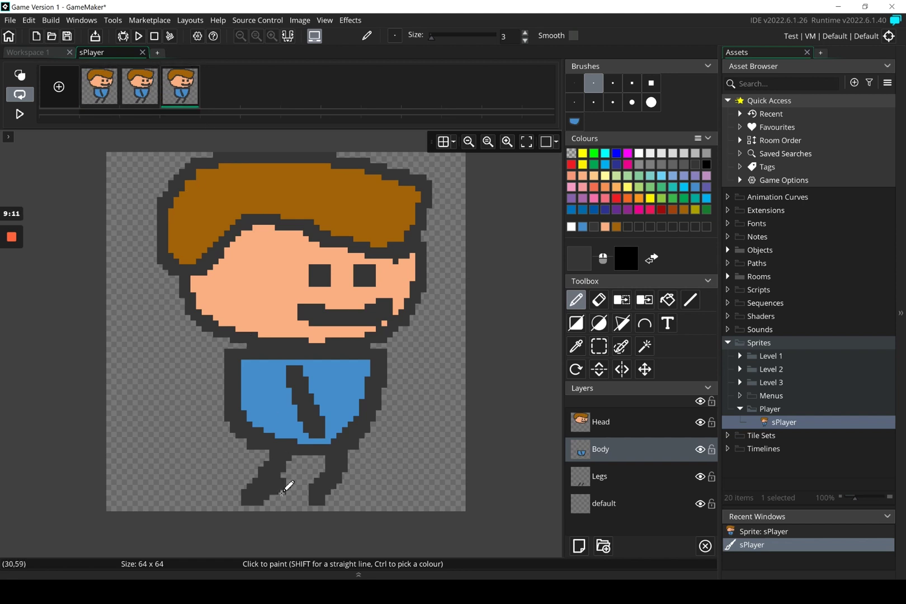
{"action": "left_click", "coordinate": [139, 80]}
{"action": "left_click", "coordinate": [93, 90]}
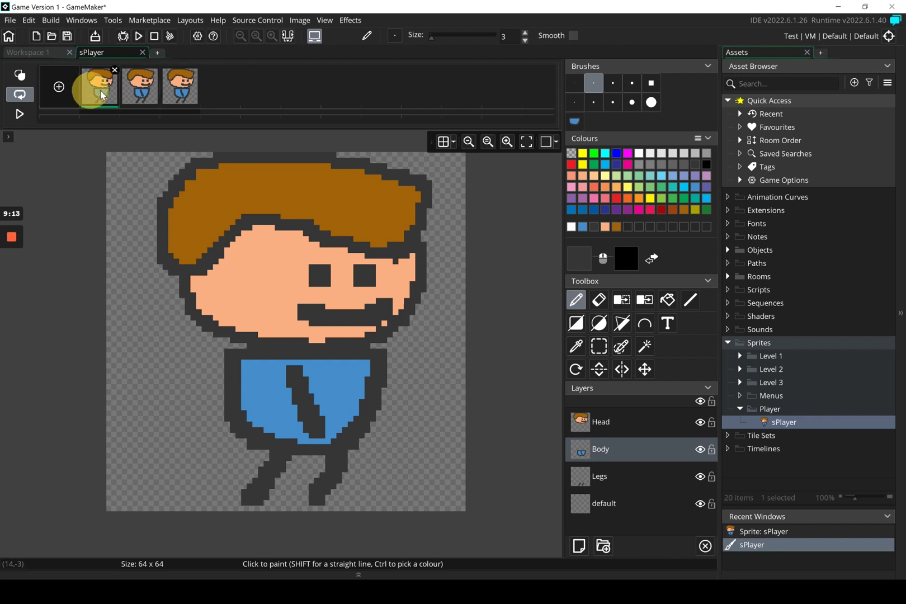
Duplicate the third frame twice to bring the animation to five frames
{"action": "right_click", "coordinate": [165, 83]}
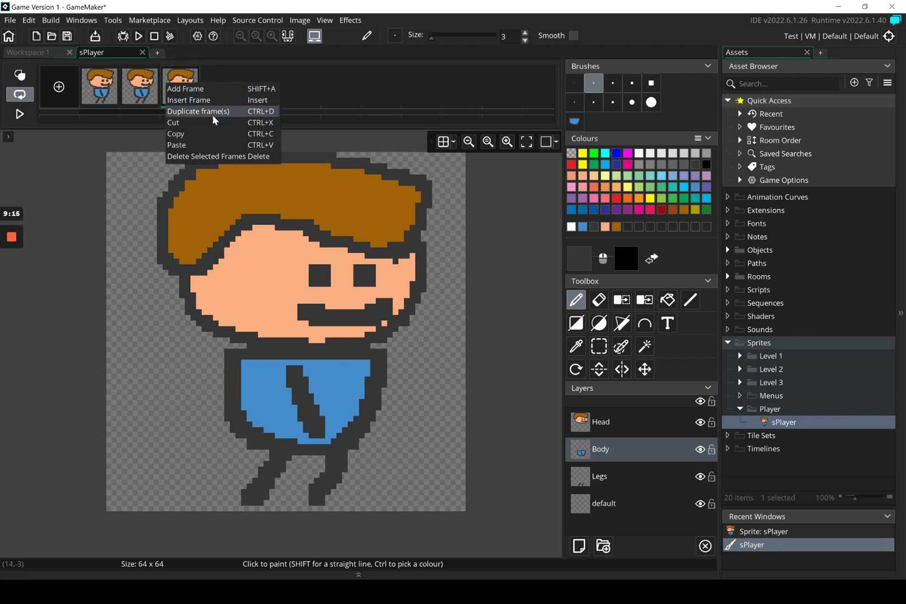
{"action": "left_click", "coordinate": [210, 113]}
{"action": "right_click", "coordinate": [174, 86]}
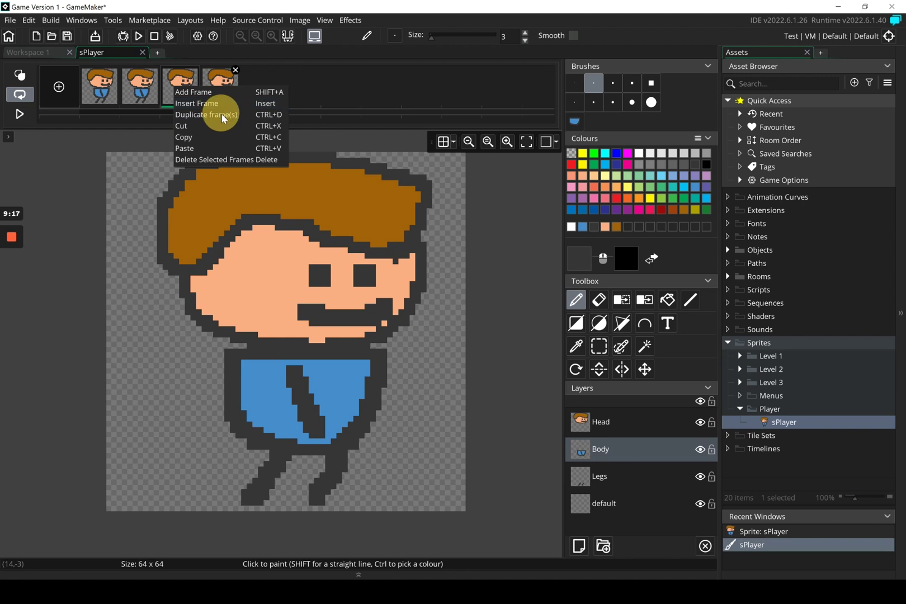
{"action": "left_click", "coordinate": [219, 115]}
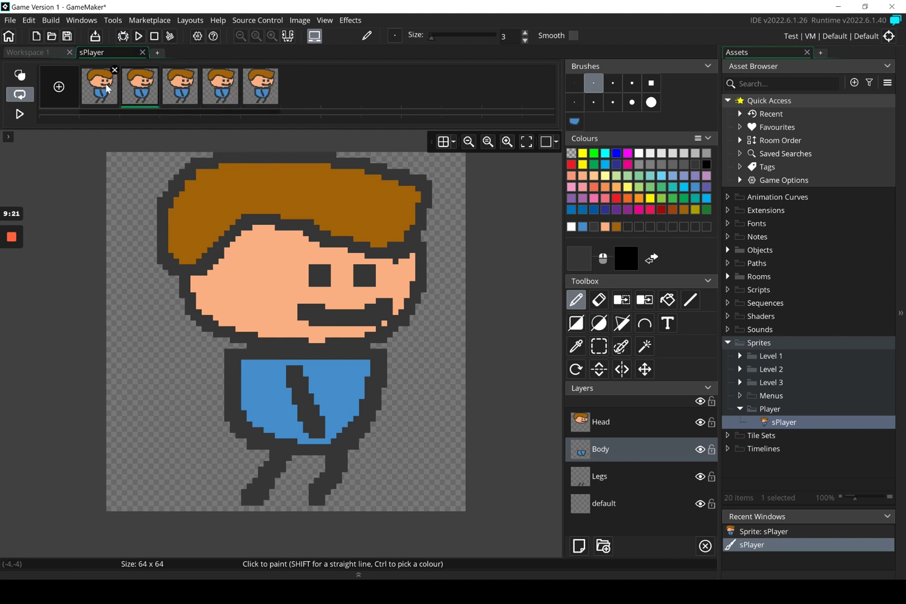
Erase the second frame's legs on the Legs layer and repaint one stretched far back and the other reaching down
{"action": "left_click", "coordinate": [585, 476]}
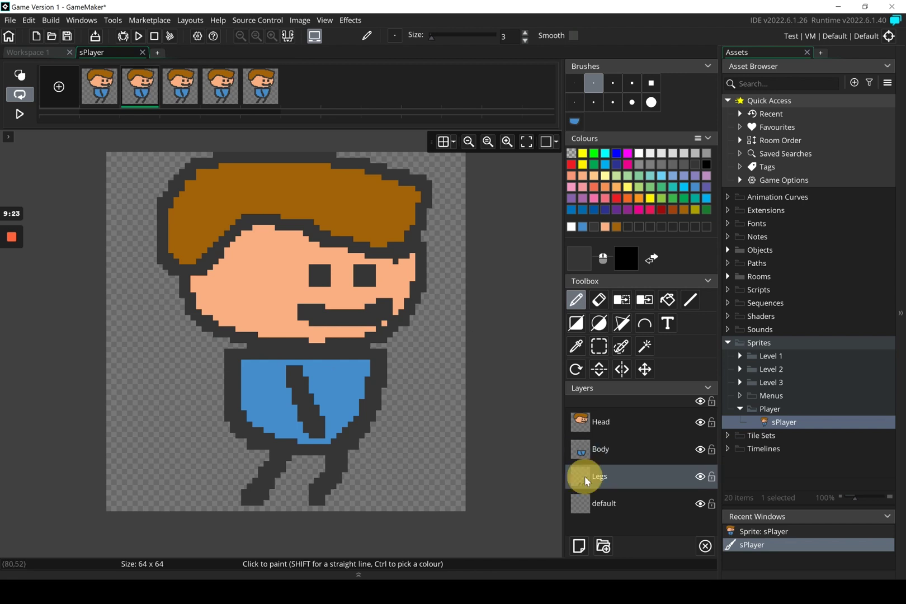
{"action": "left_click", "coordinate": [599, 300]}
{"action": "mouse_move", "coordinate": [269, 461]}
{"action": "left_mouse_down"}
{"action": "mouse_move", "coordinate": [392, 464]}
{"action": "mouse_move", "coordinate": [302, 477]}
{"action": "mouse_move", "coordinate": [241, 470]}
{"action": "mouse_move", "coordinate": [290, 495]}
{"action": "mouse_move", "coordinate": [379, 492]}
{"action": "mouse_move", "coordinate": [251, 486]}
{"action": "mouse_move", "coordinate": [260, 506]}
{"action": "mouse_move", "coordinate": [351, 505]}
{"action": "left_mouse_up"}
{"action": "left_click", "coordinate": [577, 300]}
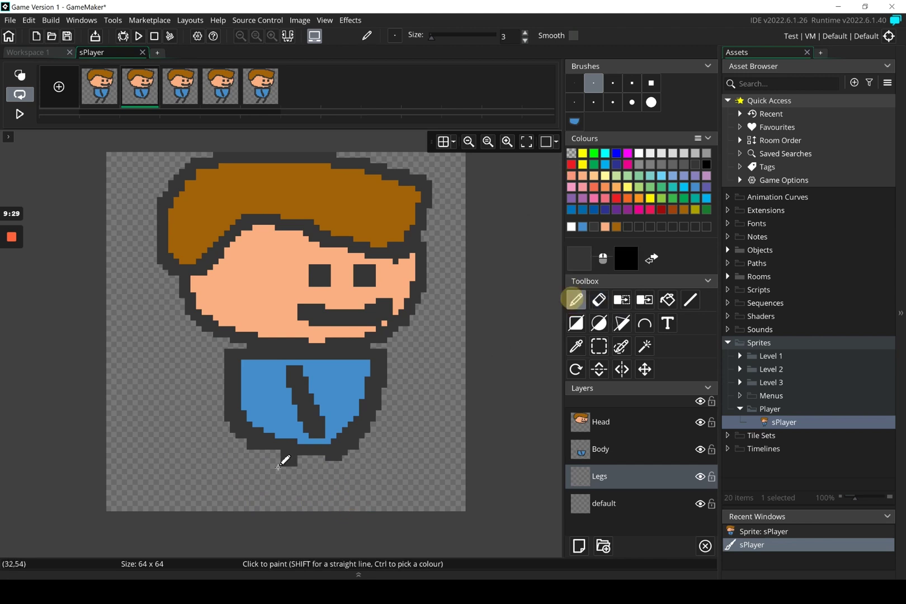
{"action": "left_click_drag", "start_coordinate": [288, 460], "coordinate": [206, 489]}
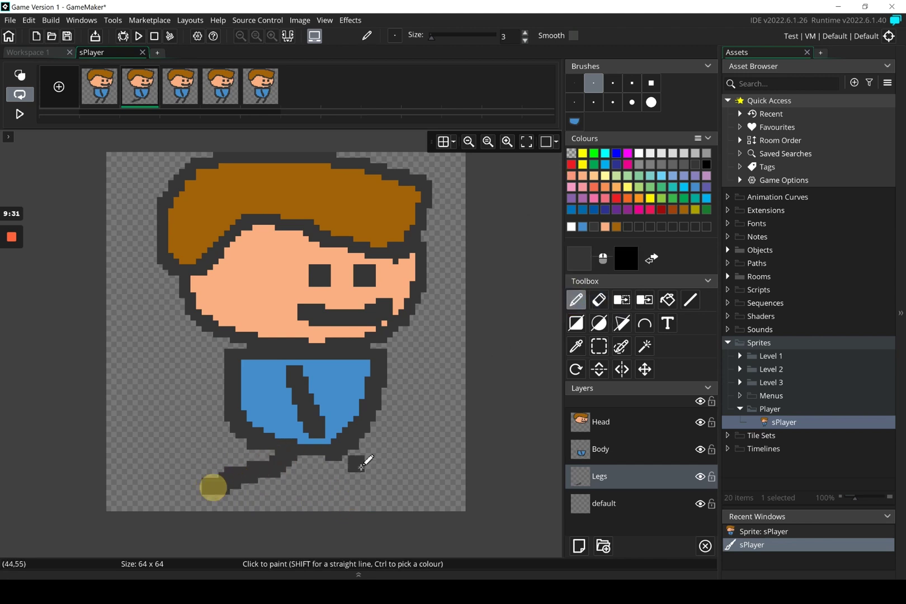
{"action": "mouse_move", "coordinate": [327, 463]}
{"action": "left_mouse_down"}
{"action": "mouse_move", "coordinate": [309, 487]}
{"action": "mouse_move", "coordinate": [311, 510]}
{"action": "left_mouse_up"}
Replace the third frame's legs with a rear leg pointing nearly straight down and a front leg slanting forward
{"action": "left_click", "coordinate": [178, 91]}
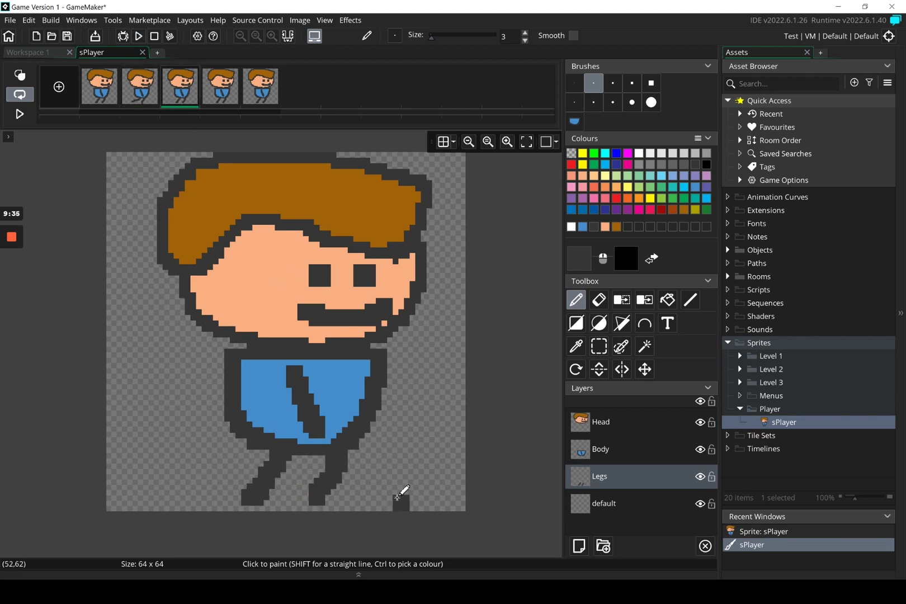
{"action": "left_click", "coordinate": [599, 300]}
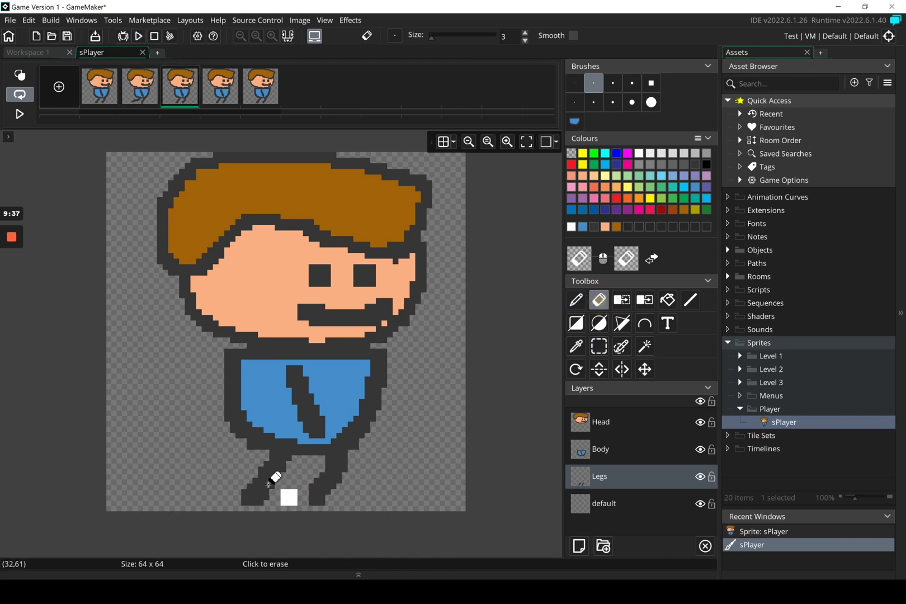
{"action": "mouse_move", "coordinate": [348, 470]}
{"action": "left_mouse_down"}
{"action": "mouse_move", "coordinate": [251, 487]}
{"action": "mouse_move", "coordinate": [286, 502]}
{"action": "mouse_move", "coordinate": [335, 489]}
{"action": "mouse_move", "coordinate": [318, 500]}
{"action": "mouse_move", "coordinate": [226, 475]}
{"action": "mouse_move", "coordinate": [308, 486]}
{"action": "mouse_move", "coordinate": [330, 508]}
{"action": "left_mouse_up"}
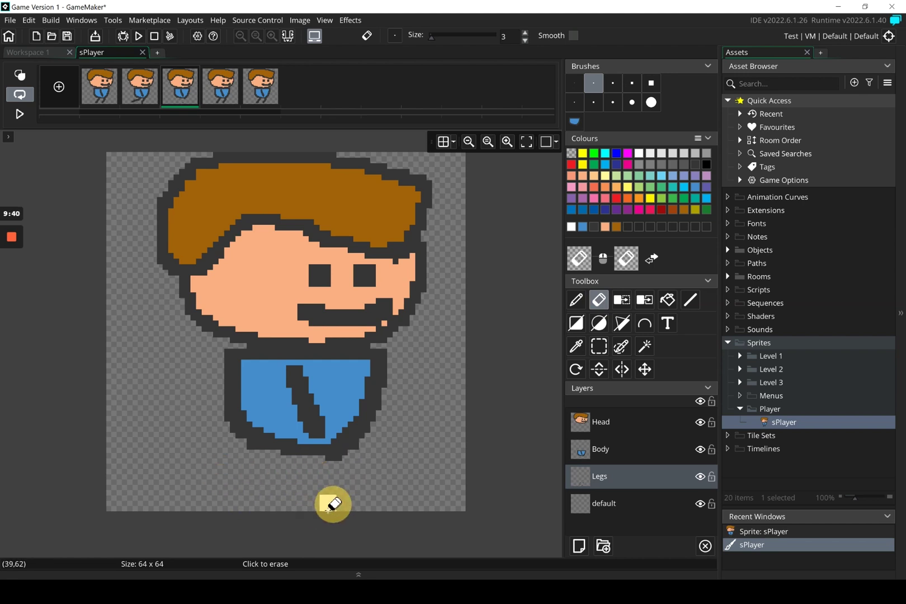
{"action": "left_click", "coordinate": [576, 300]}
{"action": "left_click_drag", "start_coordinate": [275, 457], "coordinate": [285, 506]}
{"action": "mouse_move", "coordinate": [319, 458]}
{"action": "left_mouse_down"}
{"action": "mouse_move", "coordinate": [338, 496]}
{"action": "mouse_move", "coordinate": [359, 509]}
{"action": "left_mouse_up"}
Replace the fourth frame's legs with two parallel legs slanting forward to the right
{"action": "mouse_move", "coordinate": [274, 76]}
{"action": "left_click", "coordinate": [220, 106]}
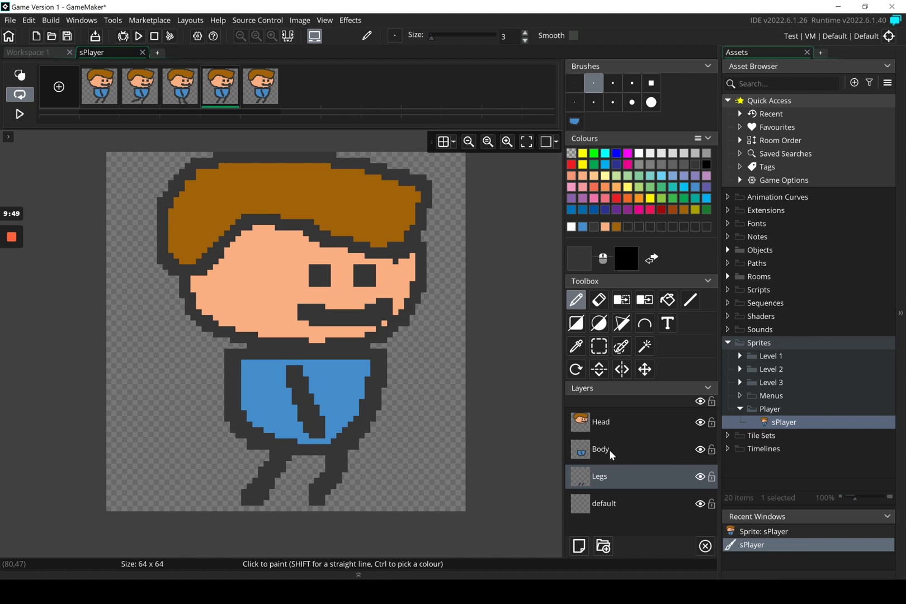
{"action": "left_click", "coordinate": [599, 300]}
{"action": "mouse_move", "coordinate": [299, 467]}
{"action": "left_mouse_down"}
{"action": "mouse_move", "coordinate": [248, 457]}
{"action": "mouse_move", "coordinate": [395, 469]}
{"action": "mouse_move", "coordinate": [245, 491]}
{"action": "mouse_move", "coordinate": [372, 497]}
{"action": "mouse_move", "coordinate": [219, 505]}
{"action": "left_mouse_up"}
{"action": "left_click", "coordinate": [575, 301]}
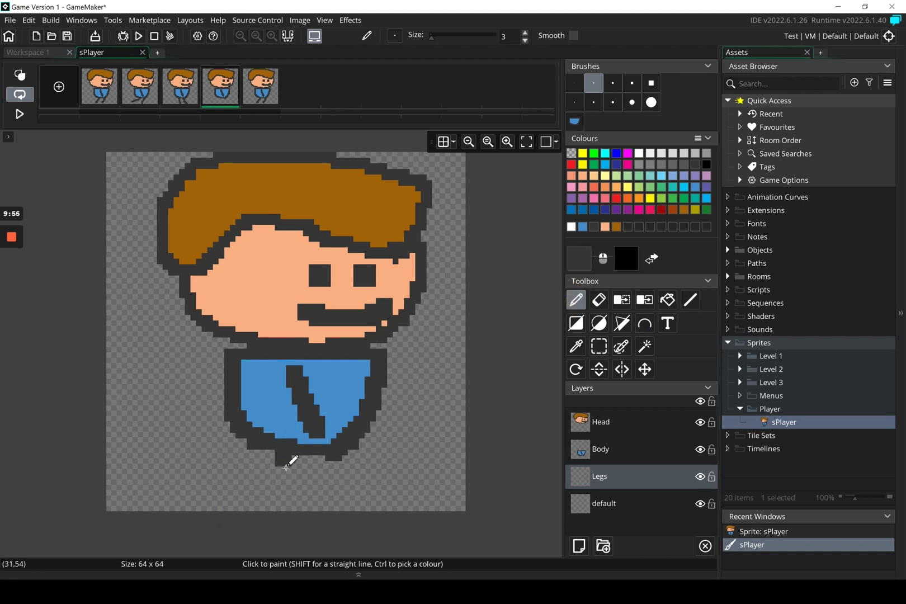
{"action": "mouse_move", "coordinate": [297, 461]}
{"action": "left_mouse_down"}
{"action": "mouse_move", "coordinate": [348, 493]}
{"action": "mouse_move", "coordinate": [359, 512]}
{"action": "left_mouse_up"}
{"action": "left_click_drag", "start_coordinate": [342, 448], "coordinate": [399, 491]}
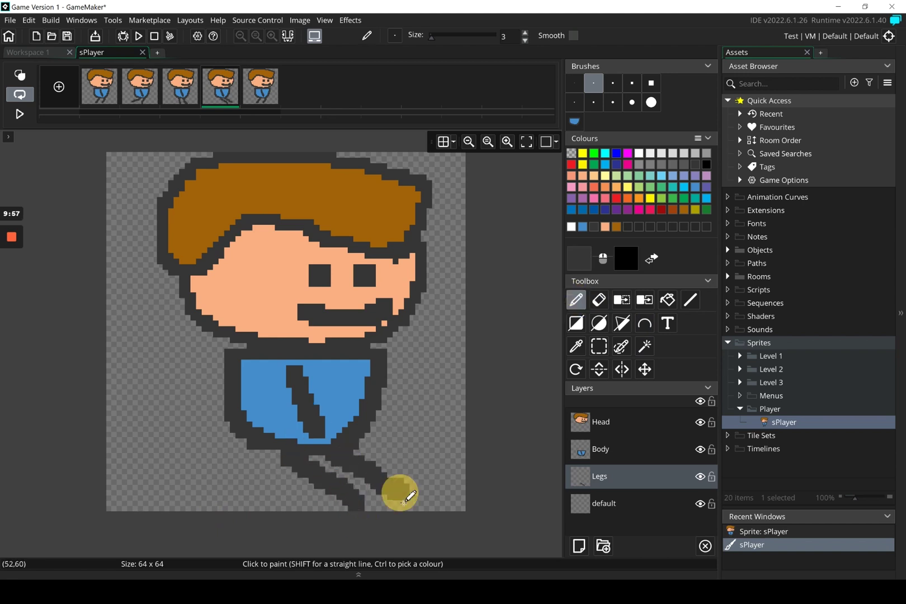
Replace the fifth frame's legs with a rear leg slanting slightly back and a straight vertical front leg
{"action": "left_click", "coordinate": [272, 88]}
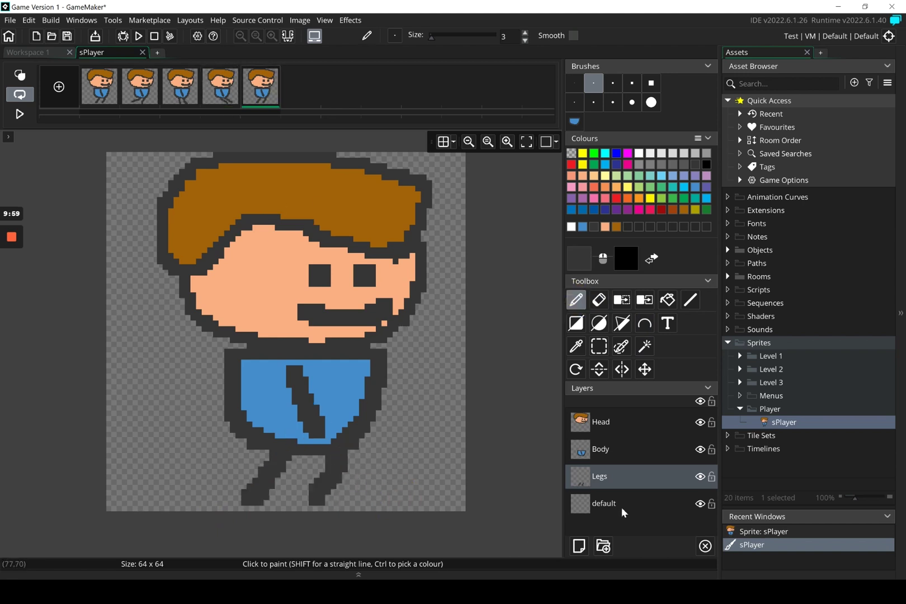
{"action": "left_click", "coordinate": [599, 300]}
{"action": "mouse_move", "coordinate": [366, 439]}
{"action": "left_mouse_down"}
{"action": "mouse_move", "coordinate": [223, 472]}
{"action": "mouse_move", "coordinate": [407, 481]}
{"action": "mouse_move", "coordinate": [219, 493]}
{"action": "mouse_move", "coordinate": [334, 514]}
{"action": "mouse_move", "coordinate": [249, 501]}
{"action": "left_mouse_up"}
{"action": "left_click", "coordinate": [577, 299]}
{"action": "left_click", "coordinate": [288, 453]}
{"action": "mouse_move", "coordinate": [288, 453]}
{"action": "left_mouse_down"}
{"action": "mouse_move", "coordinate": [295, 473]}
{"action": "mouse_move", "coordinate": [273, 511]}
{"action": "left_mouse_up"}
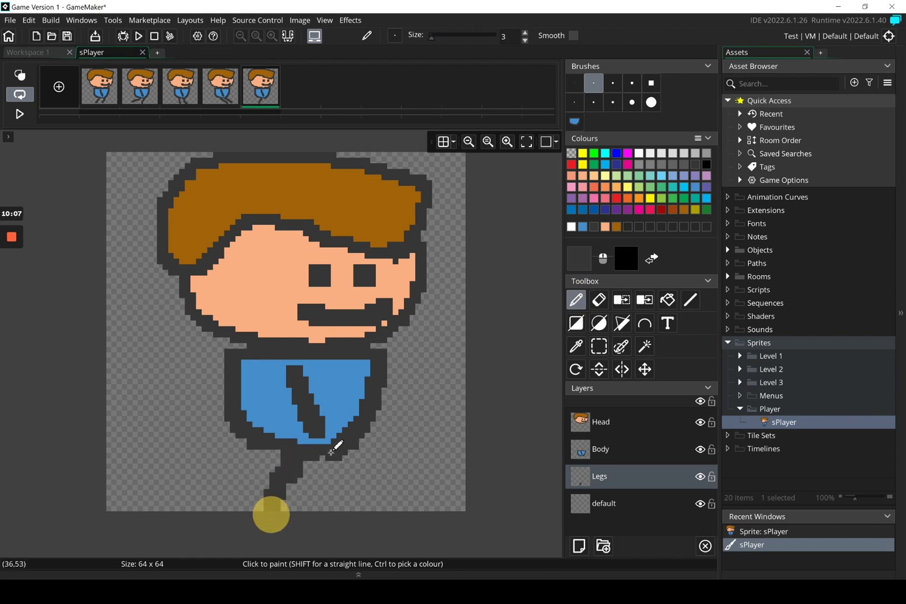
{"action": "left_click_drag", "start_coordinate": [337, 466], "coordinate": [339, 511]}
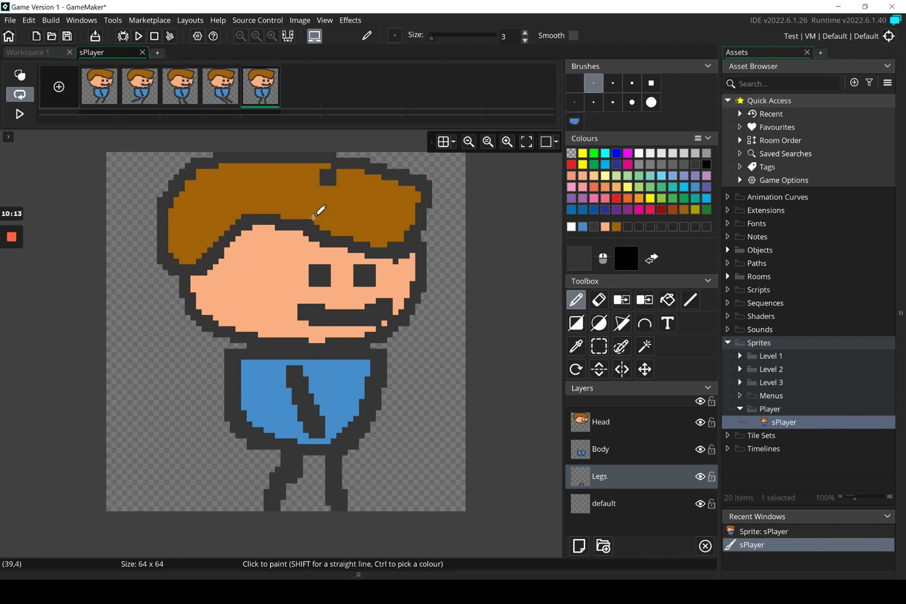
Play the five-frame walk animation in the image editor and pause it
{"action": "mouse_move", "coordinate": [149, 72]}
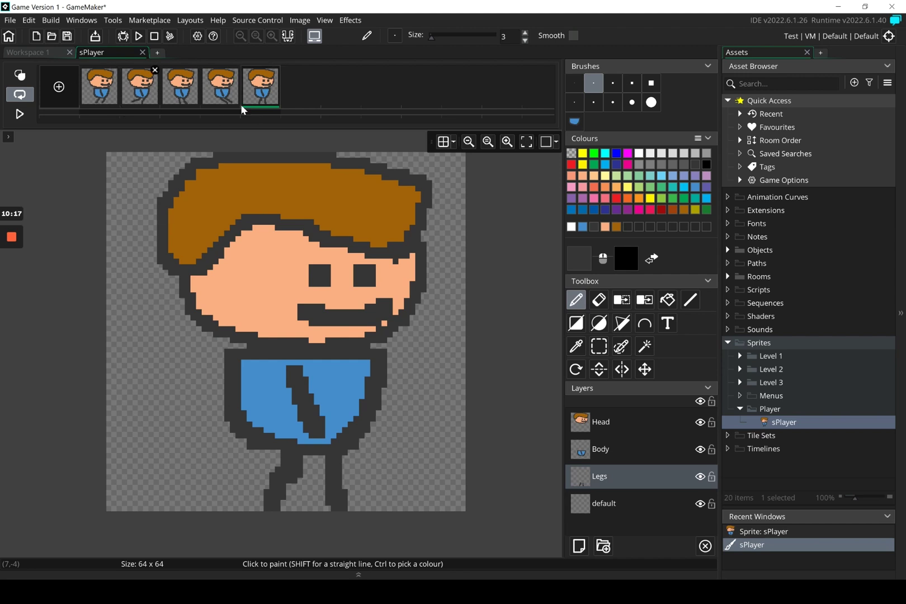
{"action": "left_click", "coordinate": [20, 115]}
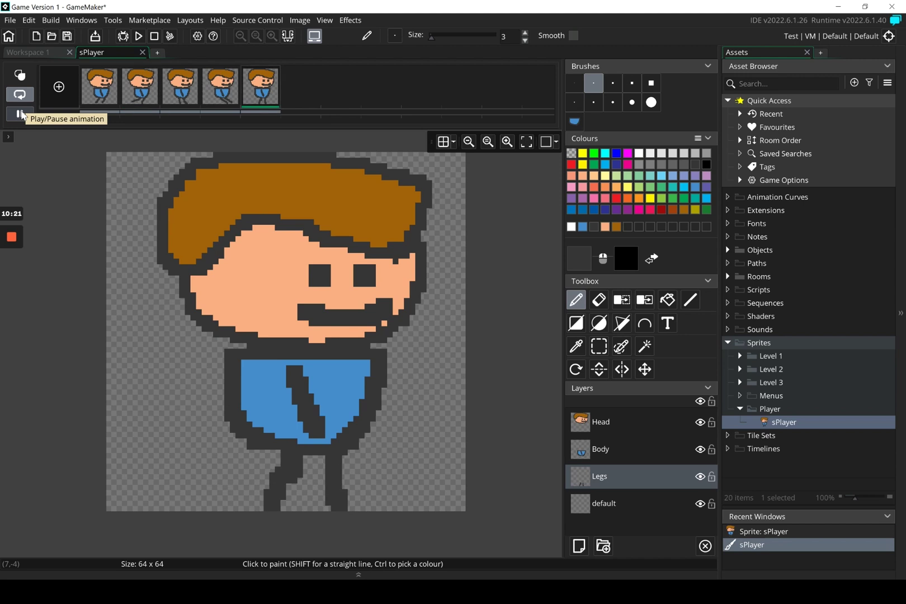
{"action": "left_click", "coordinate": [20, 115]}
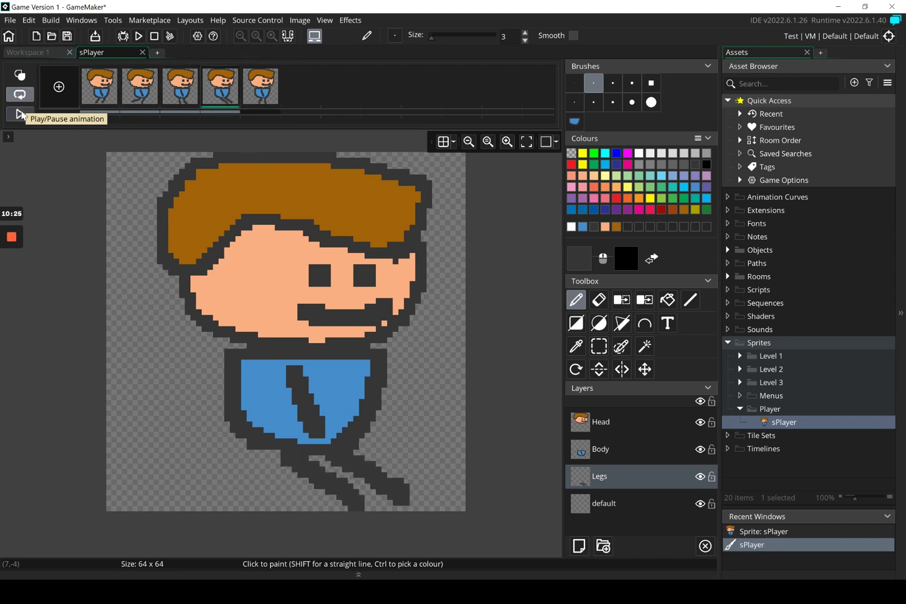
Close the image editor and set the sPlayer animation speed to 10 frames per second
{"action": "left_click", "coordinate": [143, 50]}
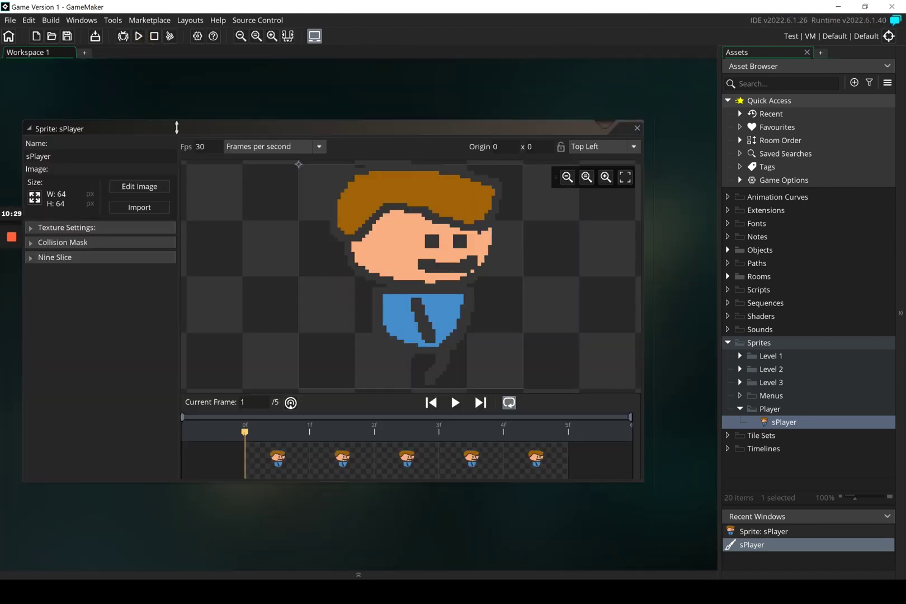
{"action": "left_click", "coordinate": [197, 146]}
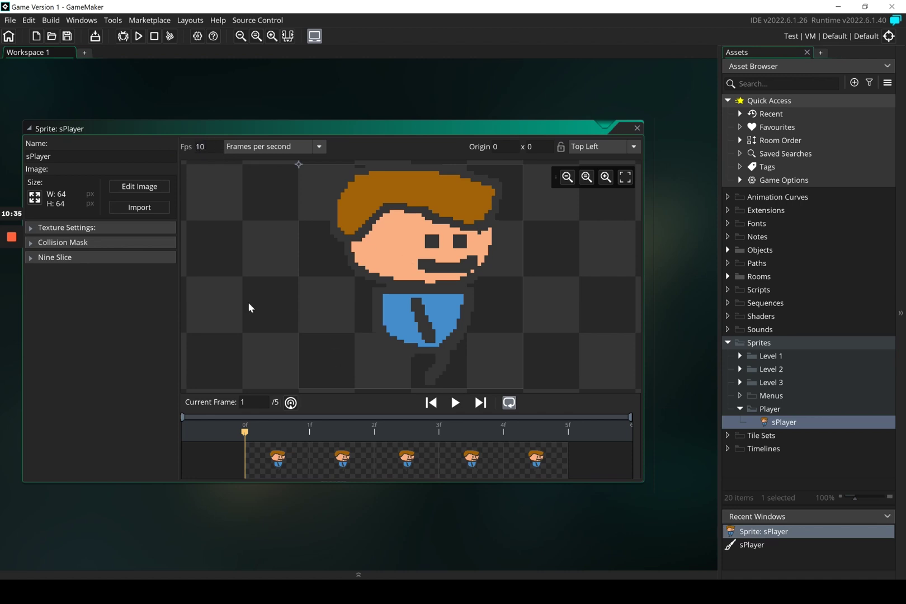
Reopen sPlayer in the image editor and preview the walk animation at the new speed
{"action": "left_click", "coordinate": [127, 187]}
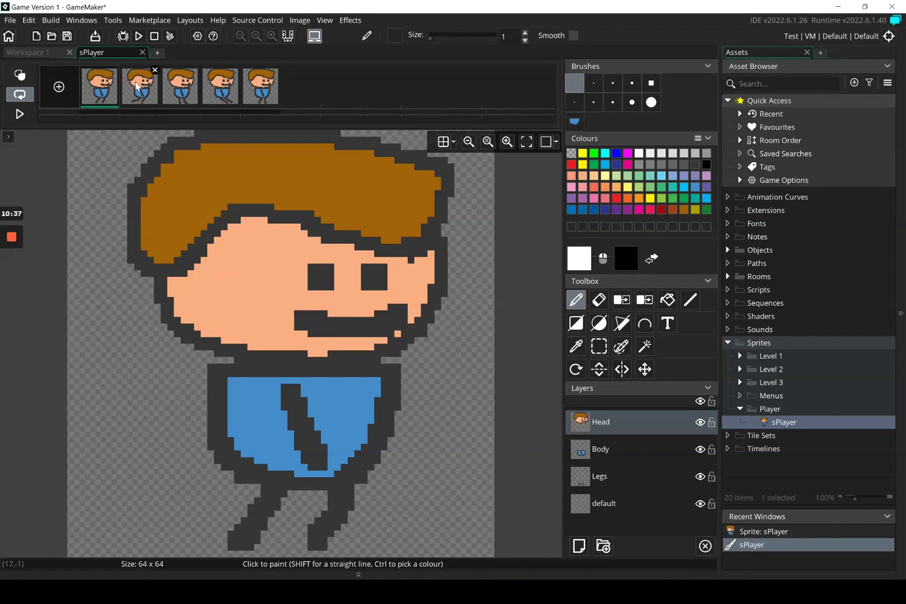
{"action": "left_click", "coordinate": [19, 115]}
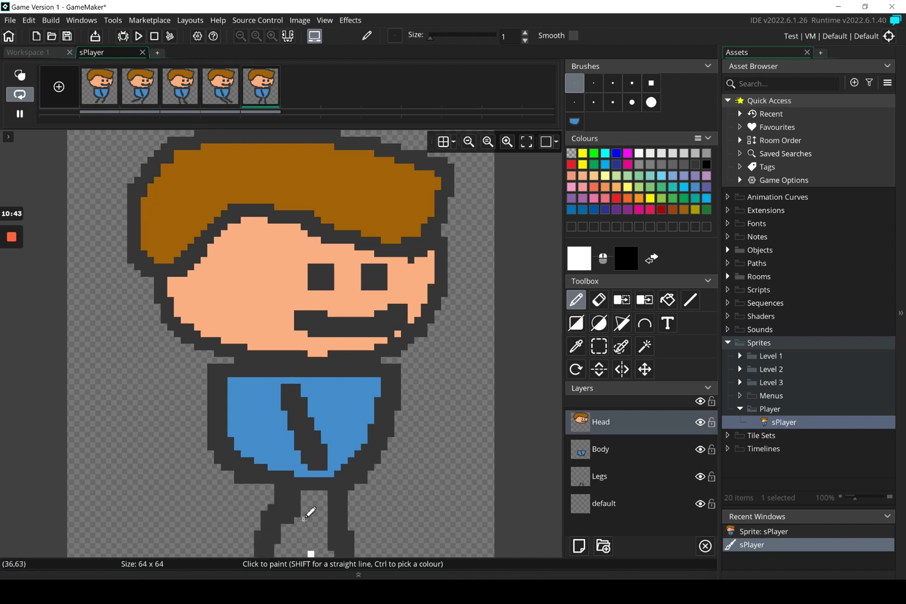
{"action": "left_click", "coordinate": [19, 114]}
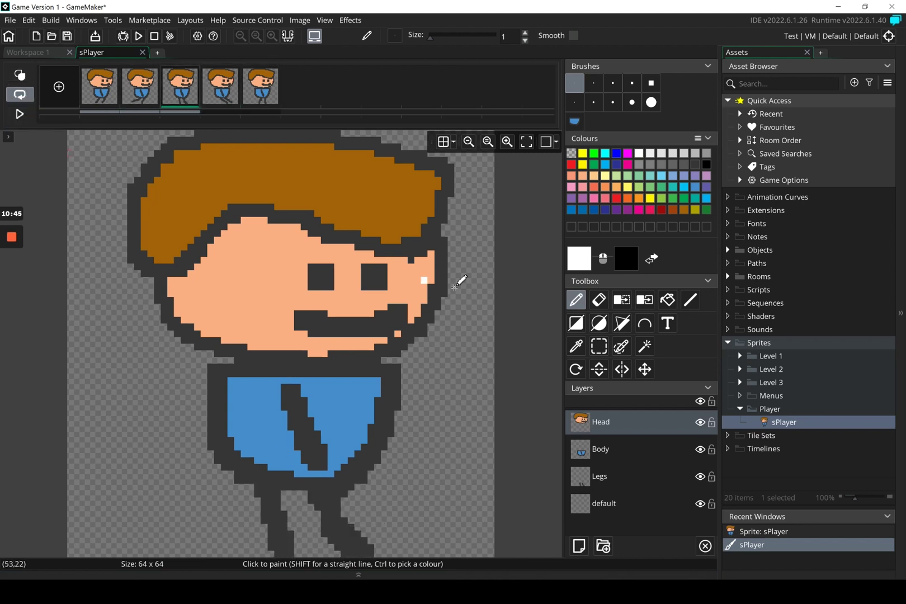
Shift the Head layer's artwork down by about 2 pixels in the second frame
{"action": "left_click", "coordinate": [135, 91]}
{"action": "left_click", "coordinate": [597, 430]}
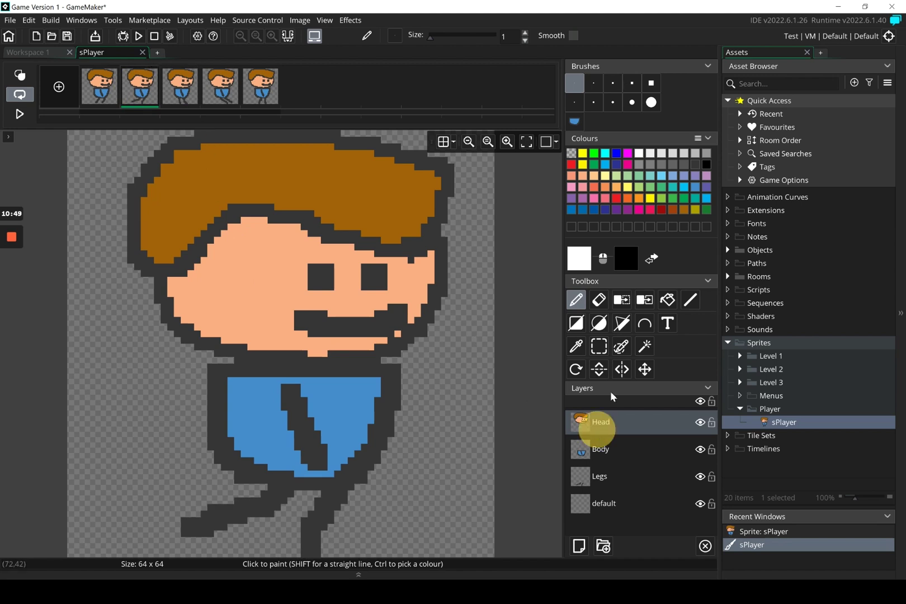
{"action": "left_click", "coordinate": [645, 369]}
{"action": "left_click_drag", "start_coordinate": [350, 274], "coordinate": [352, 288]}
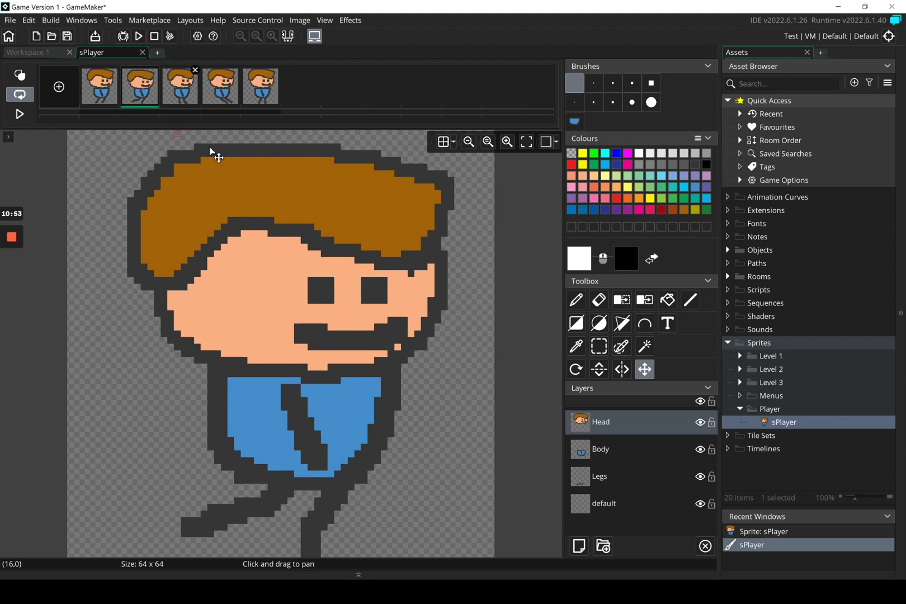
Shift the Head layer's artwork up by about 1 pixel in the second frame and down by about 2 pixels in the third frame
{"action": "left_click_drag", "start_coordinate": [248, 205], "coordinate": [224, 188]}
{"action": "left_click", "coordinate": [179, 90]}
{"action": "mouse_move", "coordinate": [268, 243]}
{"action": "left_mouse_down"}
{"action": "mouse_move", "coordinate": [267, 258]}
{"action": "mouse_move", "coordinate": [268, 237]}
{"action": "left_mouse_up"}
Shift the Head layer's artwork down by about 1 more pixel in both the third and fourth frames
{"action": "left_click", "coordinate": [221, 87]}
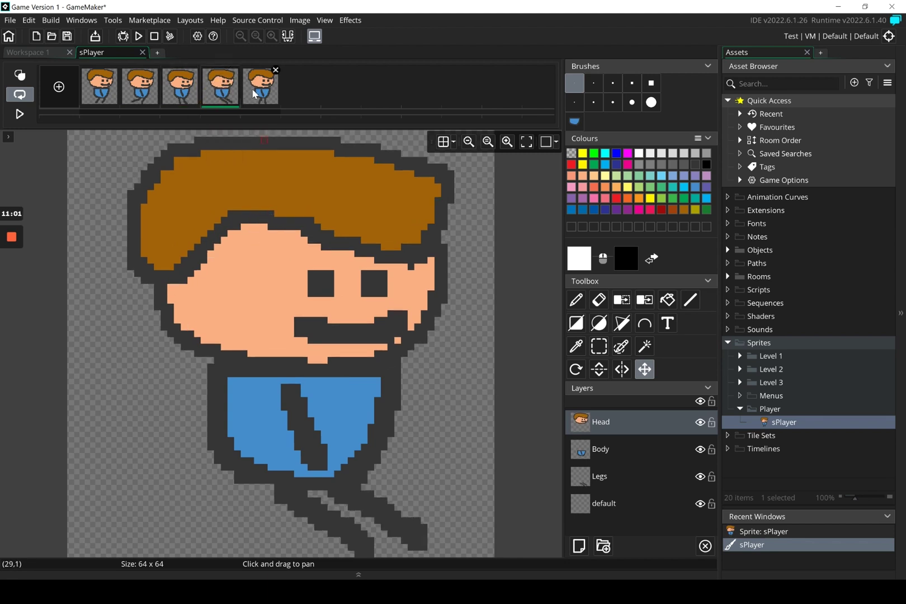
{"action": "left_click", "coordinate": [179, 89]}
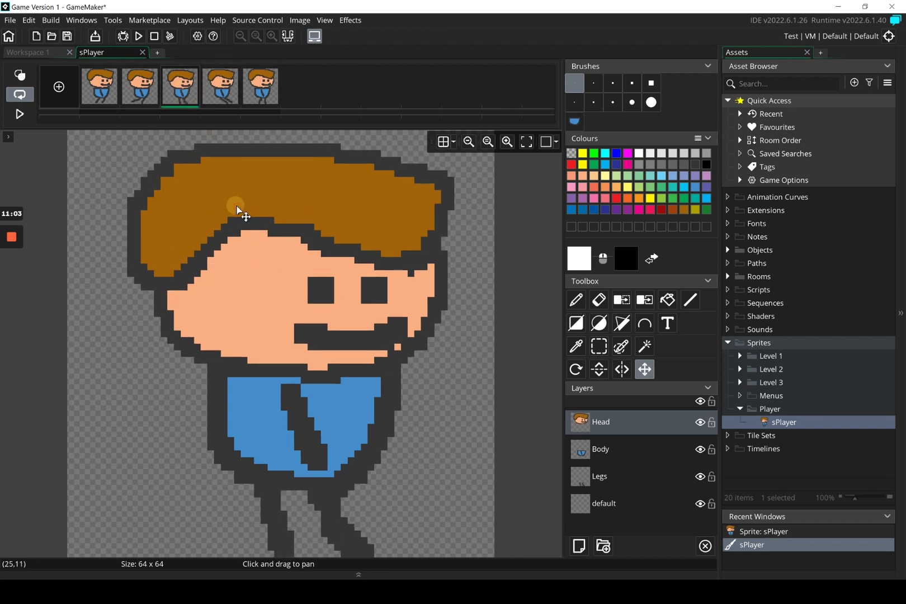
{"action": "left_click_drag", "start_coordinate": [238, 206], "coordinate": [237, 214]}
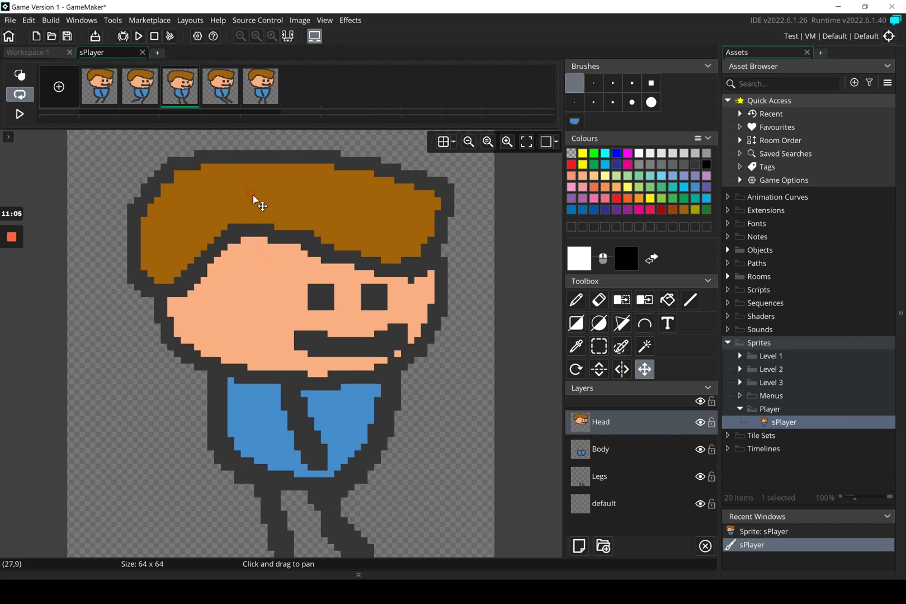
{"action": "left_click", "coordinate": [219, 95]}
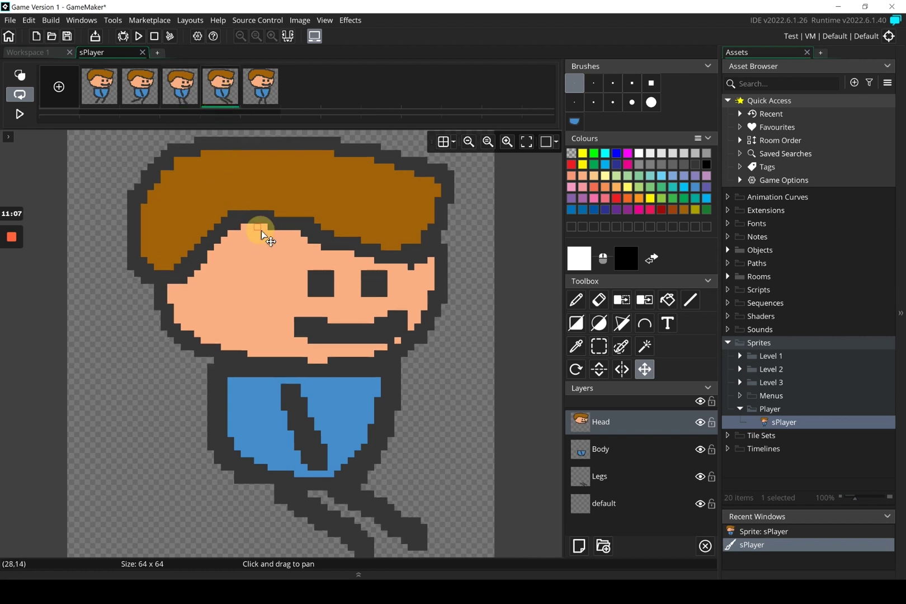
{"action": "left_click_drag", "start_coordinate": [262, 235], "coordinate": [261, 238]}
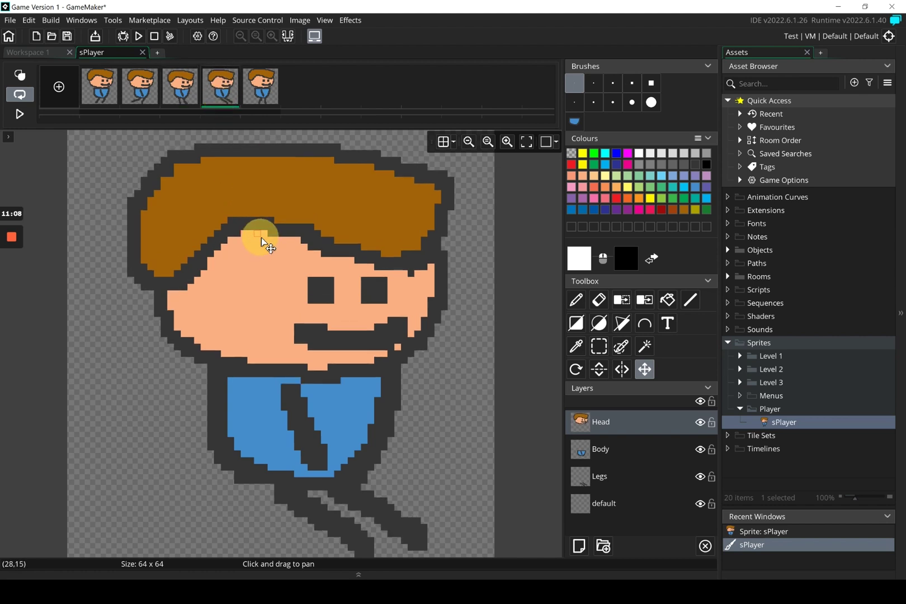
Preview the walk animation with the bobbing head, pause it and close the image editor
{"action": "left_click", "coordinate": [27, 113]}
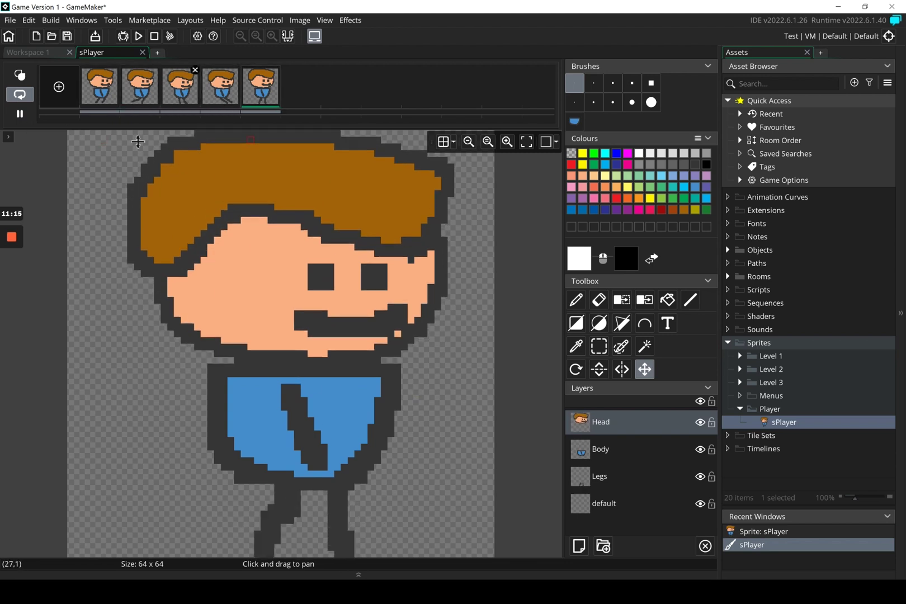
{"action": "left_click", "coordinate": [17, 111]}
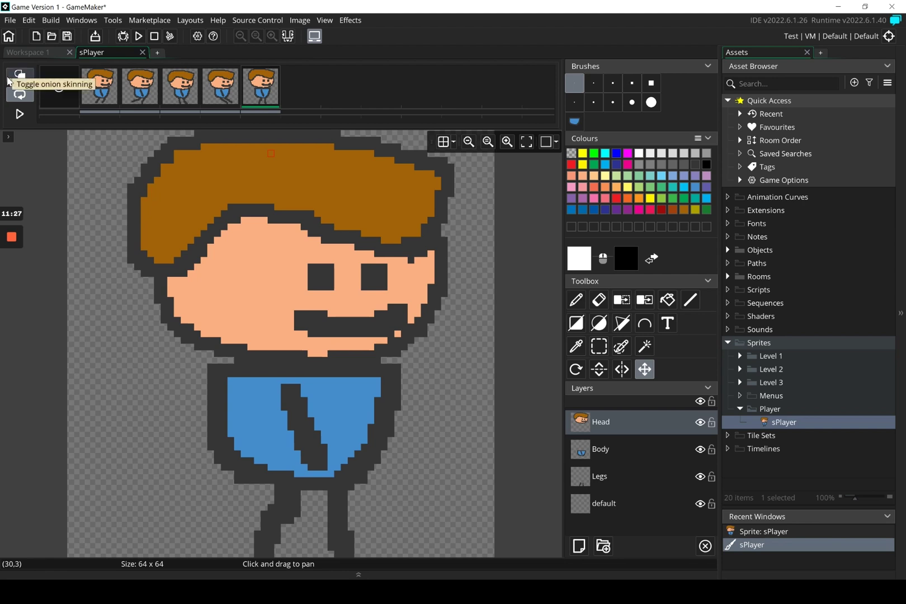
{"action": "left_click", "coordinate": [142, 54]}
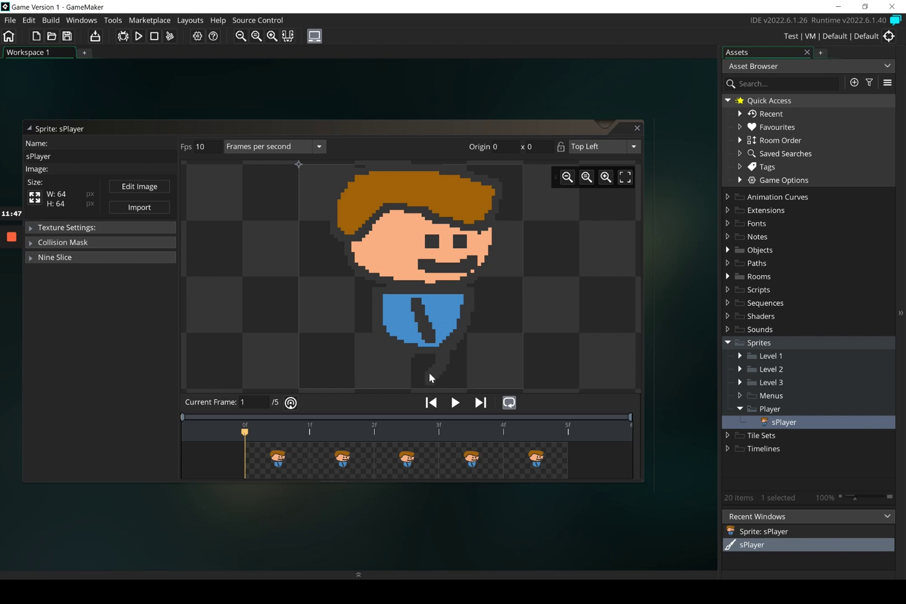
Play the walk animation in the sPlayer sprite preview at 10 frames per second and stop the playback
{"action": "left_click", "coordinate": [456, 402]}
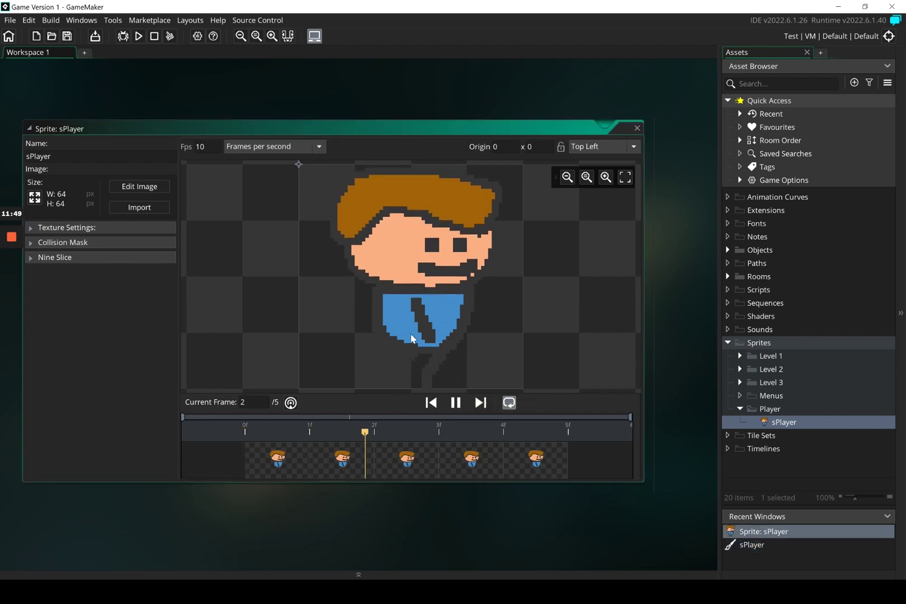
{"action": "left_click", "coordinate": [454, 403]}
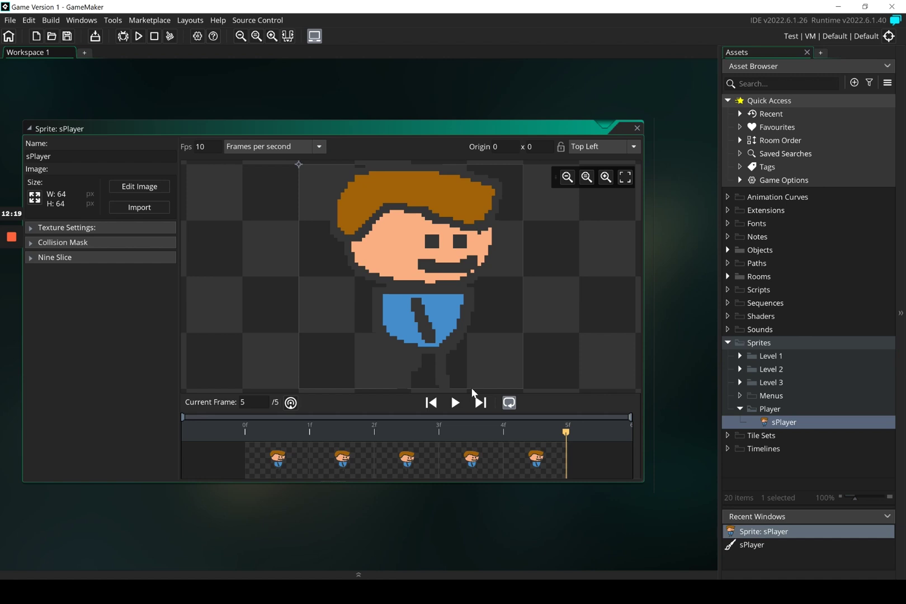
{"action": "left_click", "coordinate": [155, 38]}
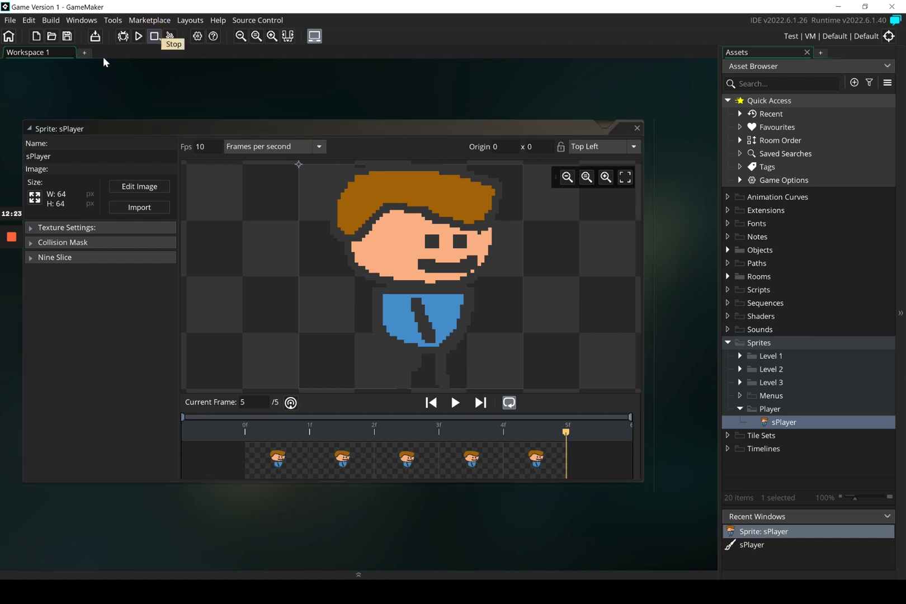